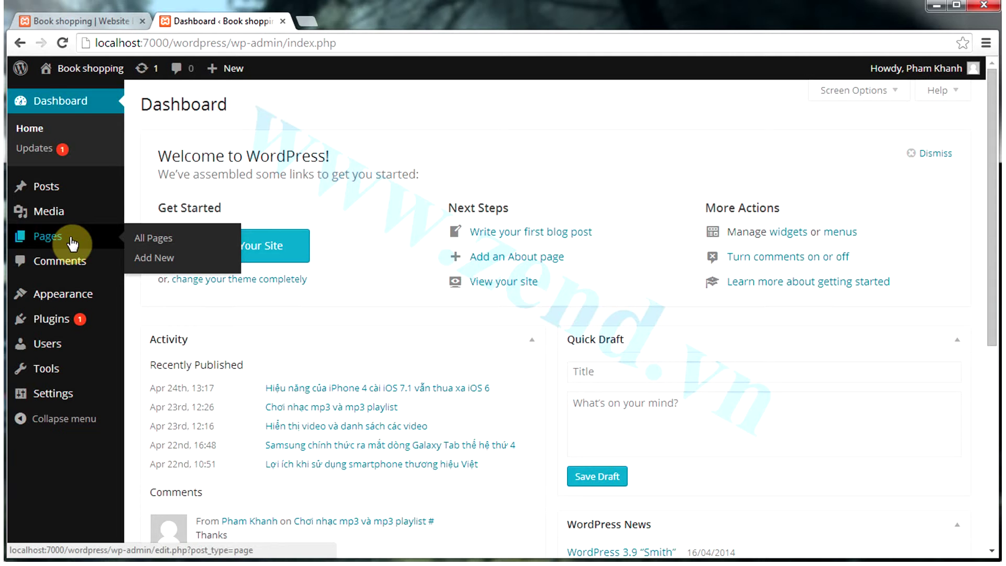
# Step: Open the form for adding a new page in the site's administration area
pyautogui.click(161, 258)
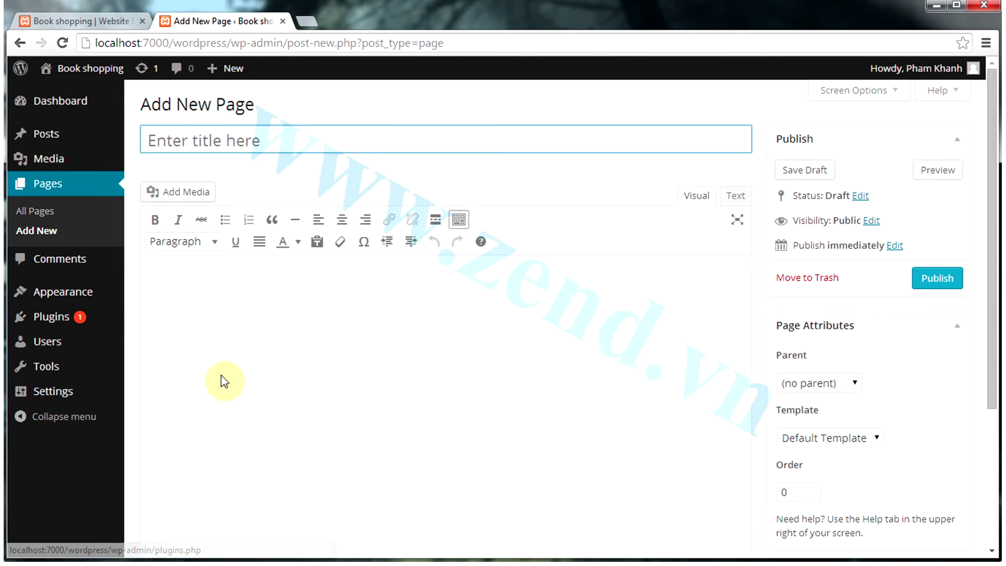
pyautogui.click(247, 380)
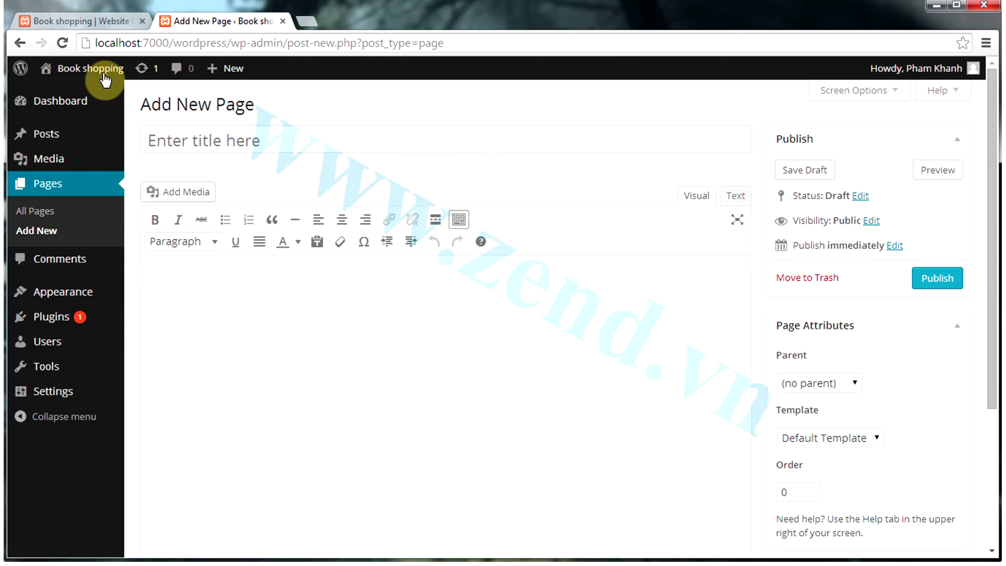
# Step: View the Sample Page and the posts in the Công nghệ category on the live site, and return to the new page form
pyautogui.click(103, 25)
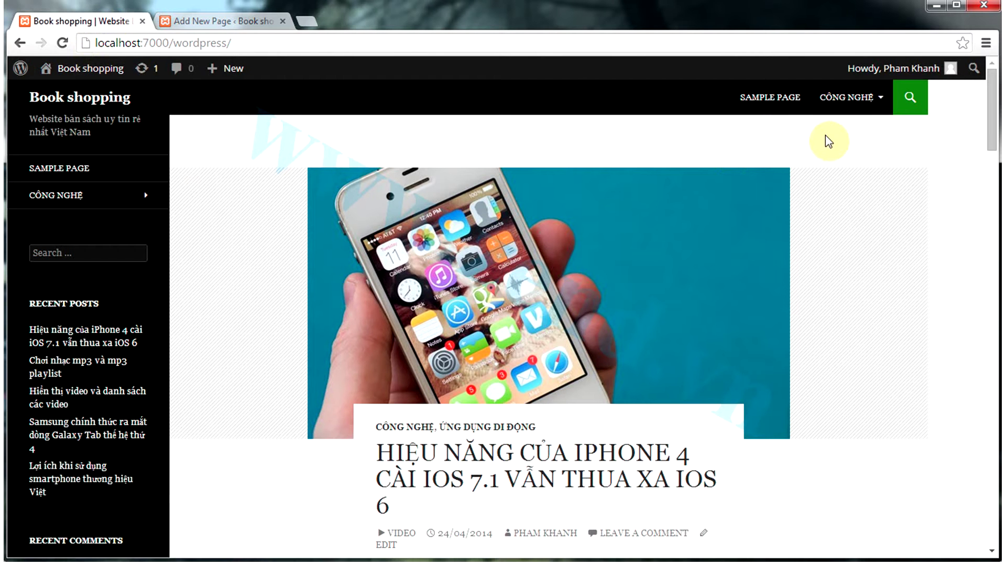
pyautogui.click(770, 100)
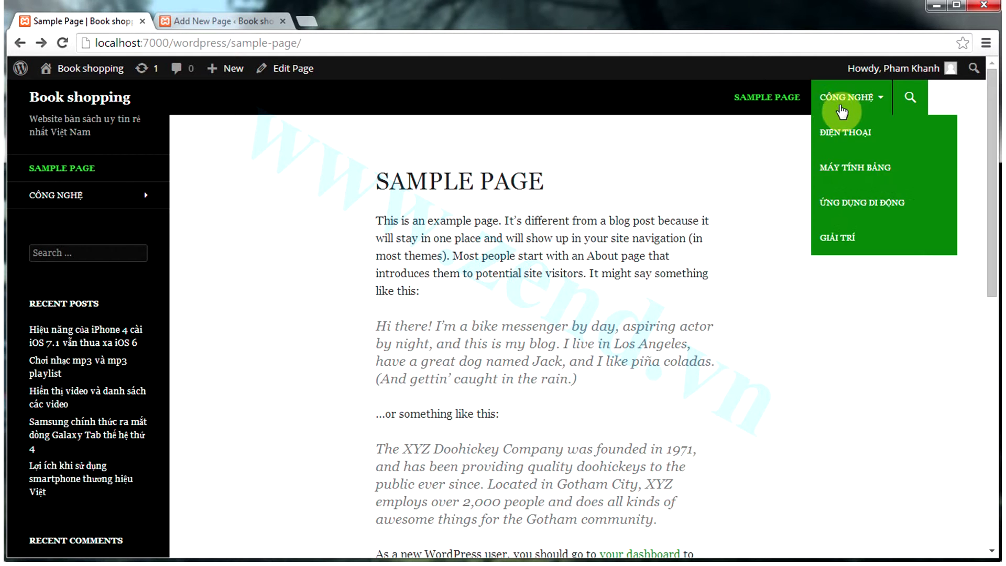
pyautogui.click(841, 104)
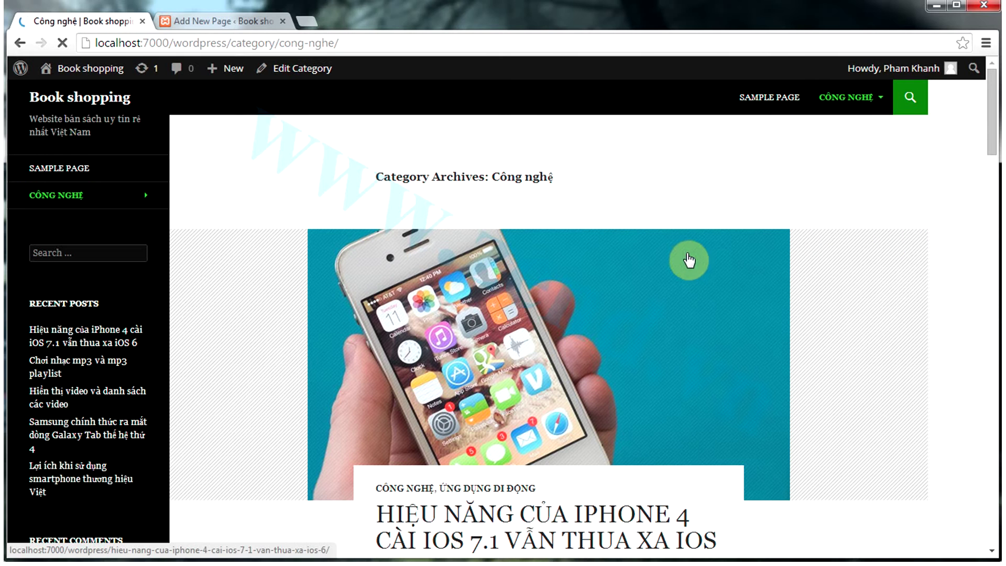
pyautogui.scroll(-10, 724, 270)
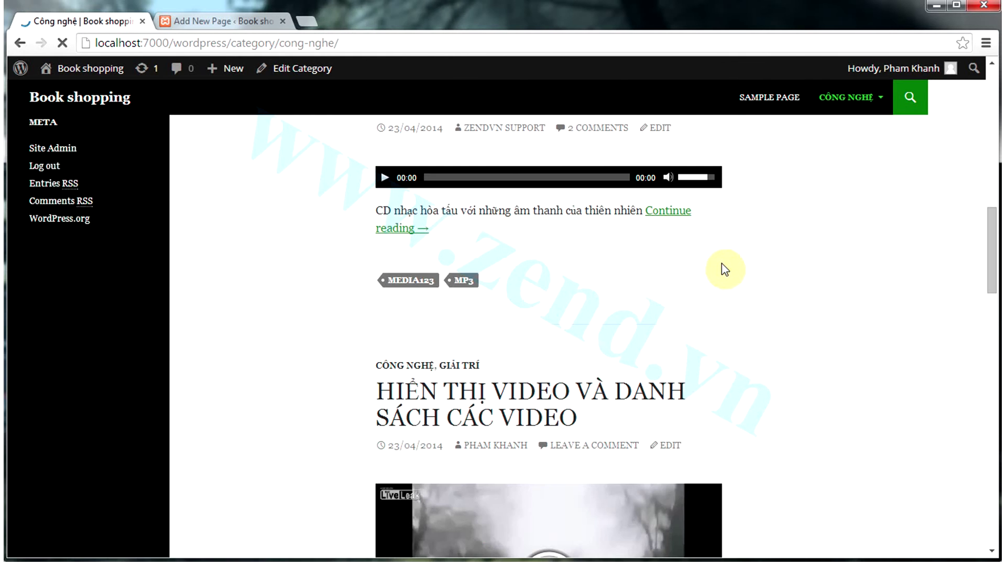
pyautogui.scroll(-7, 723, 267)
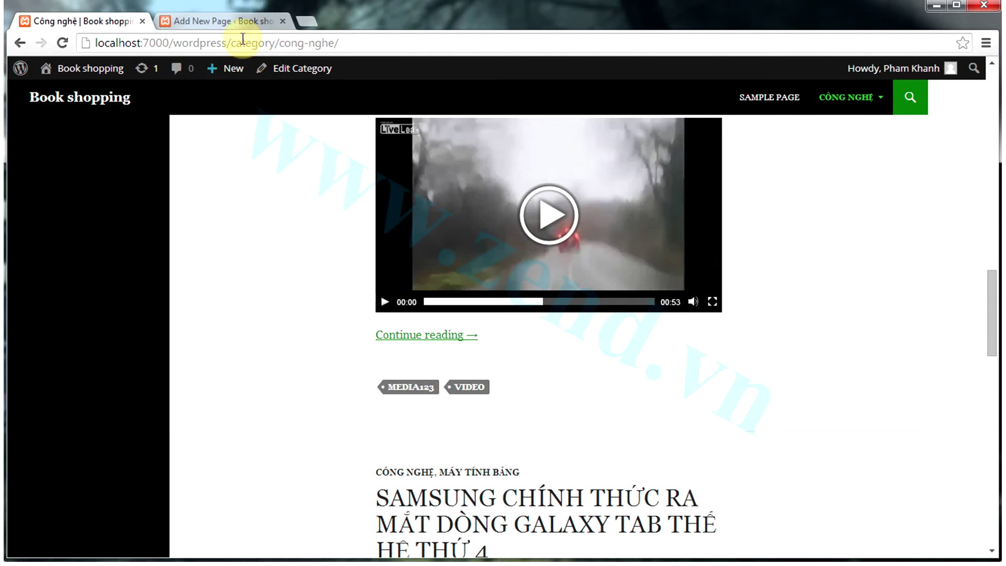
pyautogui.click(247, 23)
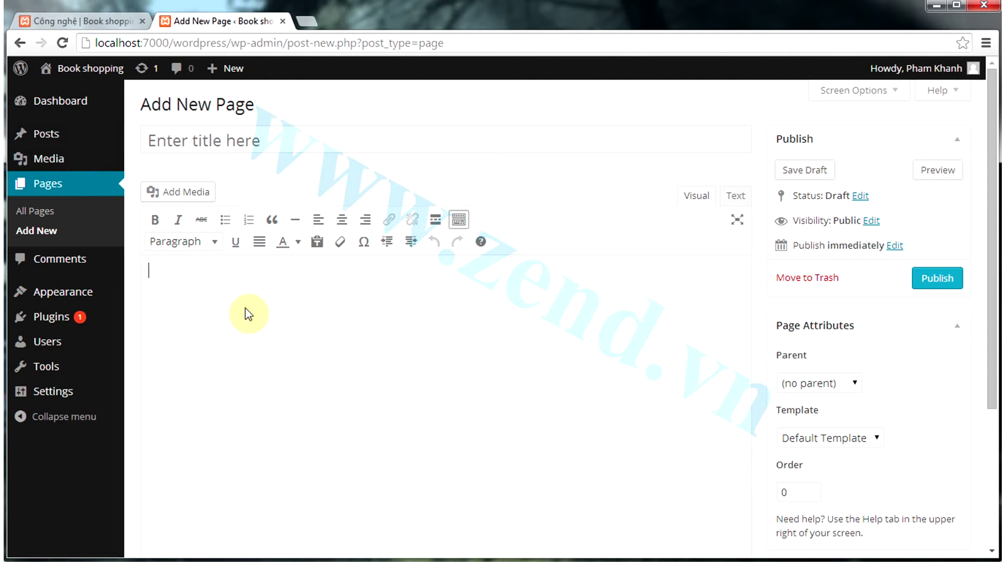
# Step: Go back to the live site and bring up its Book shopping home page
pyautogui.moveTo(54, 142)
pyautogui.click(110, 23)
pyautogui.scroll(10, 550, 267)
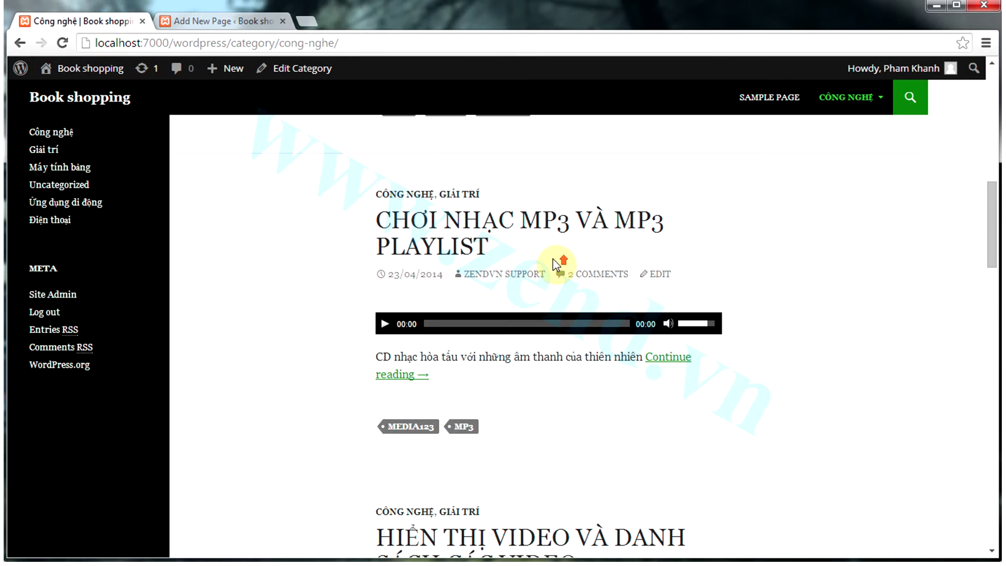
pyautogui.click(74, 104)
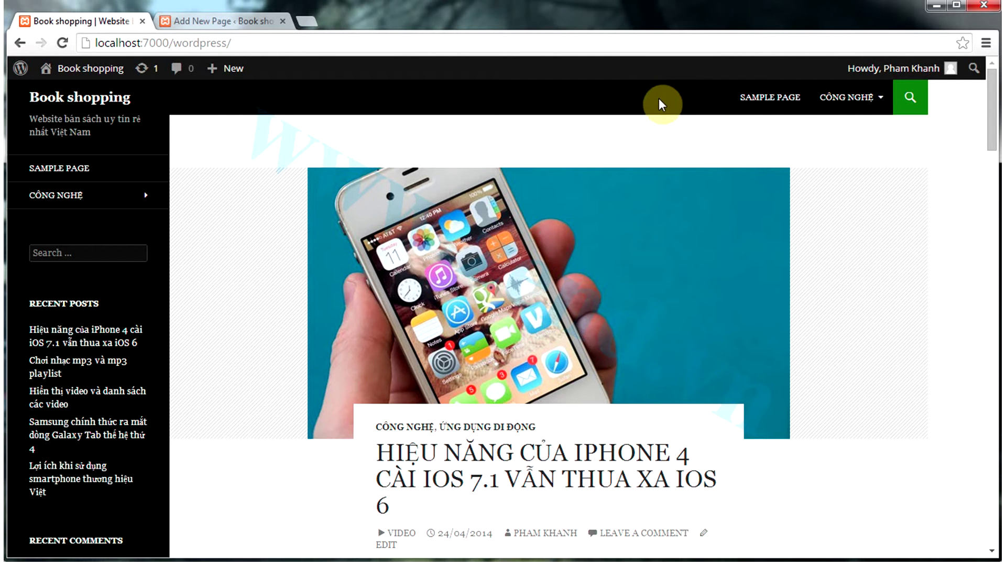
# Step: Title the new page "Giới thiệu"
pyautogui.click(237, 23)
pyautogui.click(254, 147)
pyautogui.write('Gio')
pyautogui.write('ới thiệu')
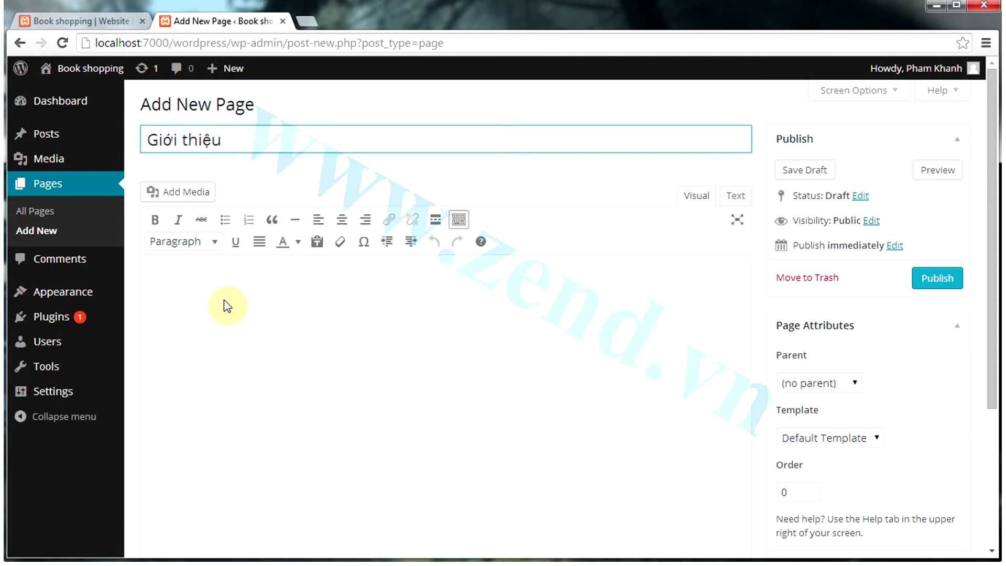
pyautogui.scroll(-4, 330, 453)
pyautogui.scroll(4, 343, 449)
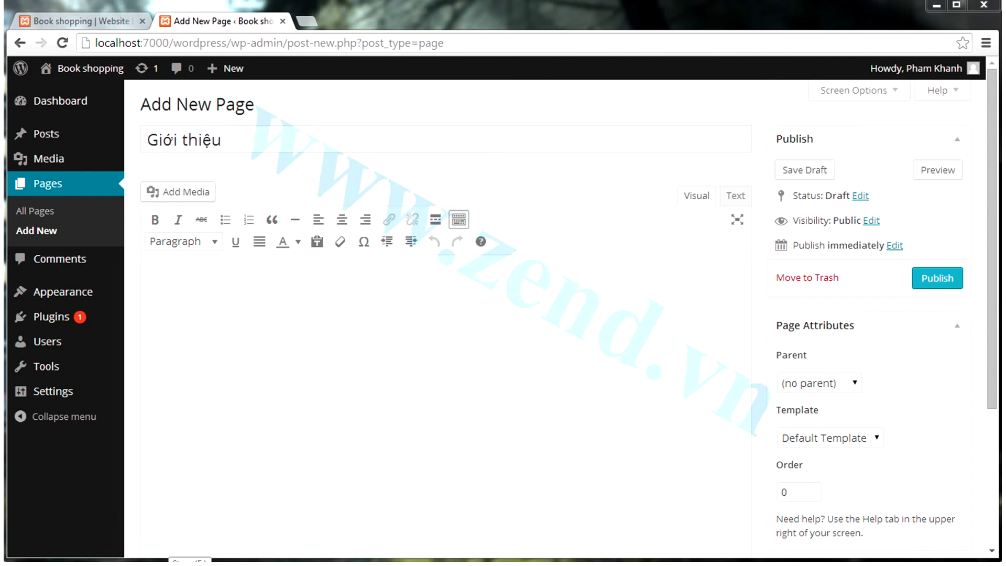
# Step: In Windows Explorer, open Word document "05-Ứng dụng iPhone giúp tránh chạm mặt người yêu cũ" from wp-data > posts > ung-dung-di-dong on drive E
pyautogui.click(189, 559)
pyautogui.doubleClick(298, 192)
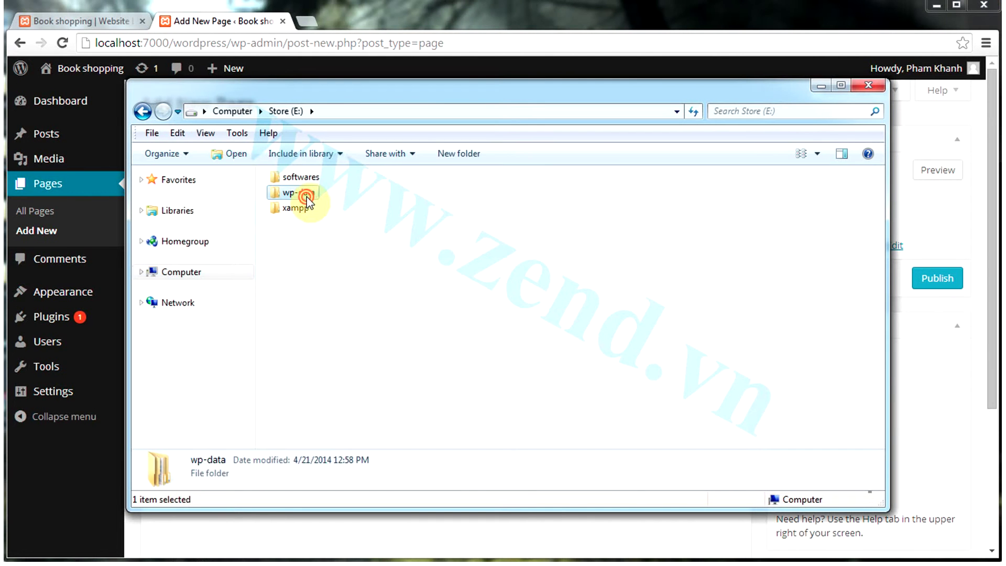
pyautogui.doubleClick(308, 195)
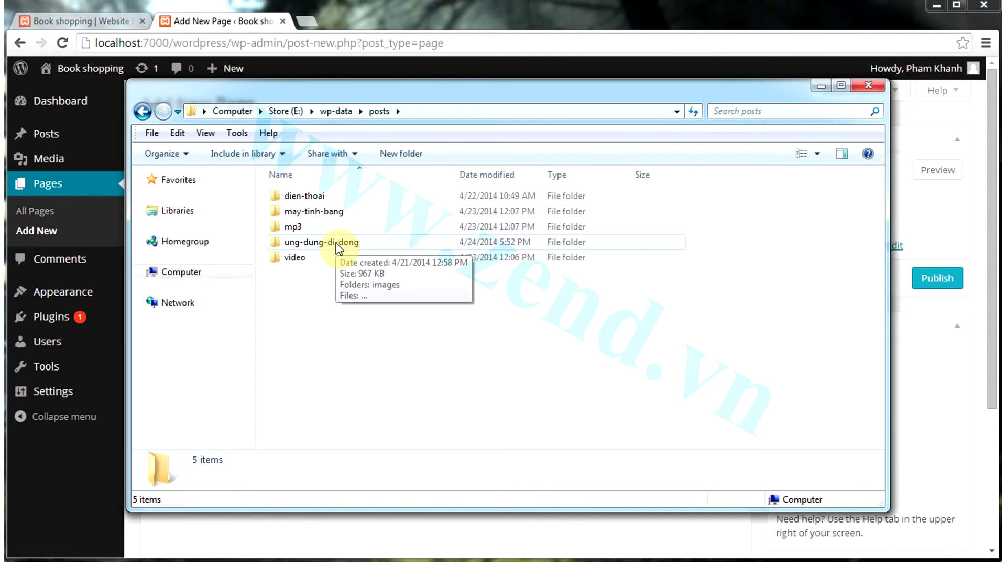
pyautogui.doubleClick(337, 243)
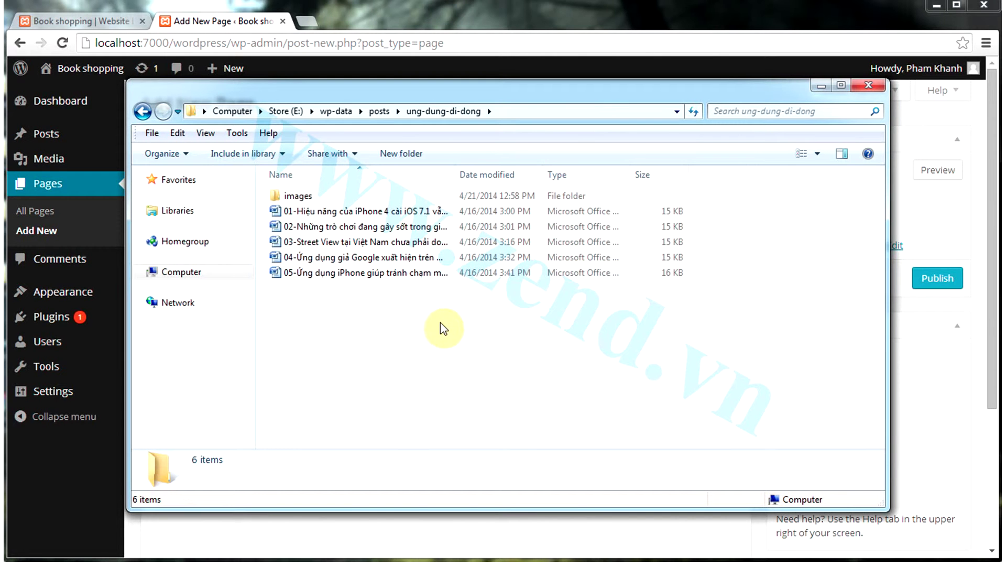
pyautogui.doubleClick(404, 273)
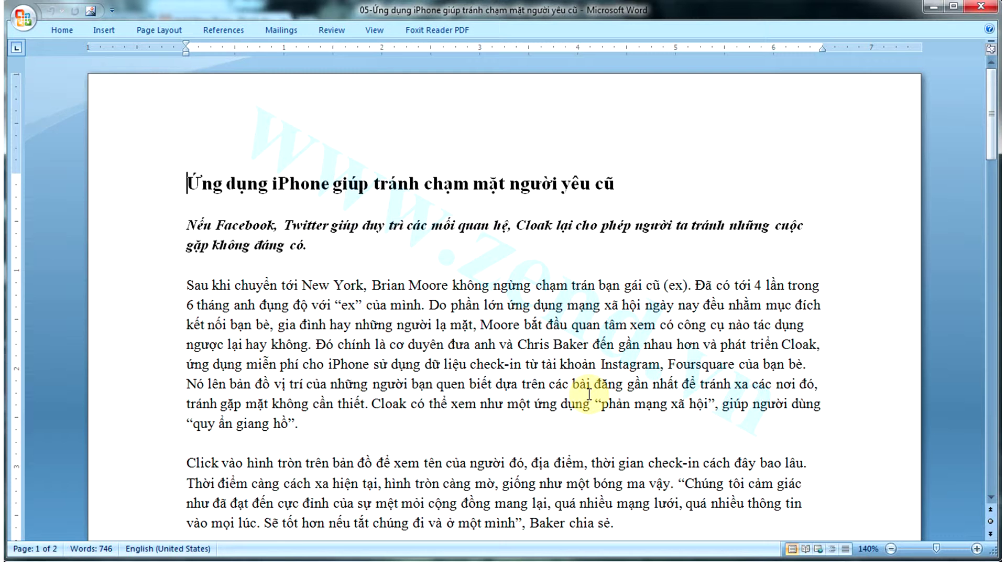
# Step: Copy the article's body text from the paragraph "Sau khi chuyển tới New York" up to just before the heading "Hướng dẫn sử dụng Cloak"
pyautogui.click(189, 284)
pyautogui.scroll(-18, 366, 318)
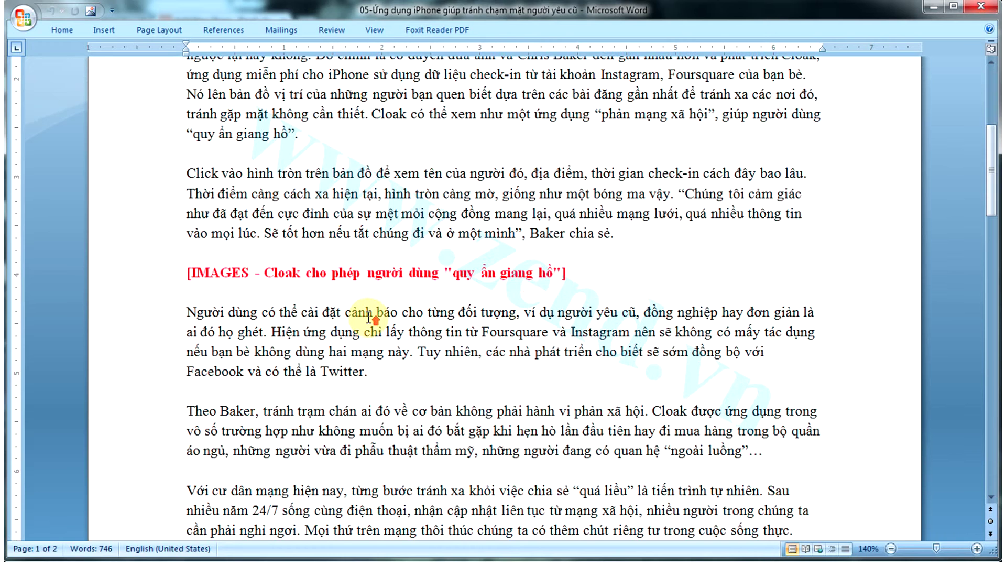
pyautogui.scroll(5, 369, 316)
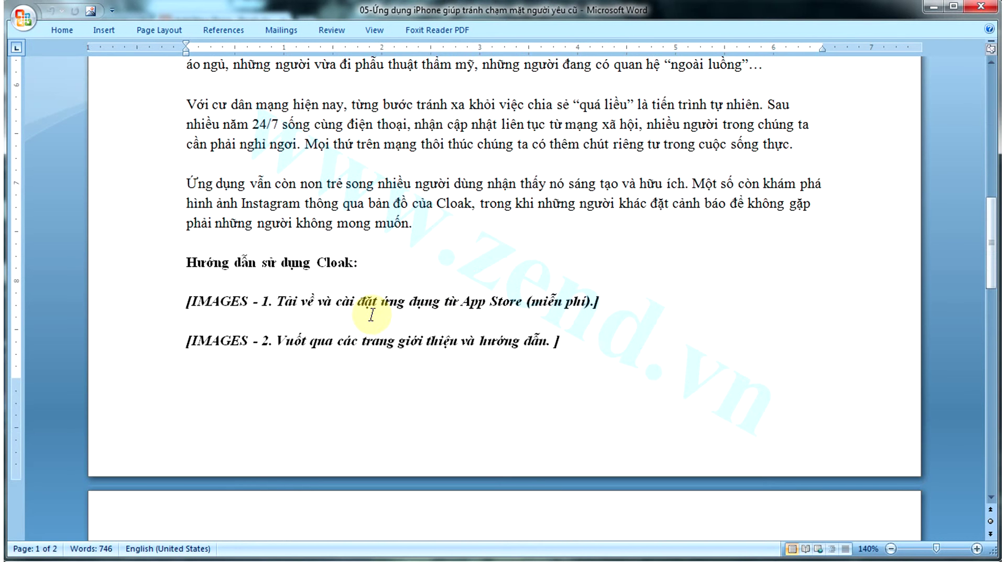
pyautogui.scroll(2, 372, 314)
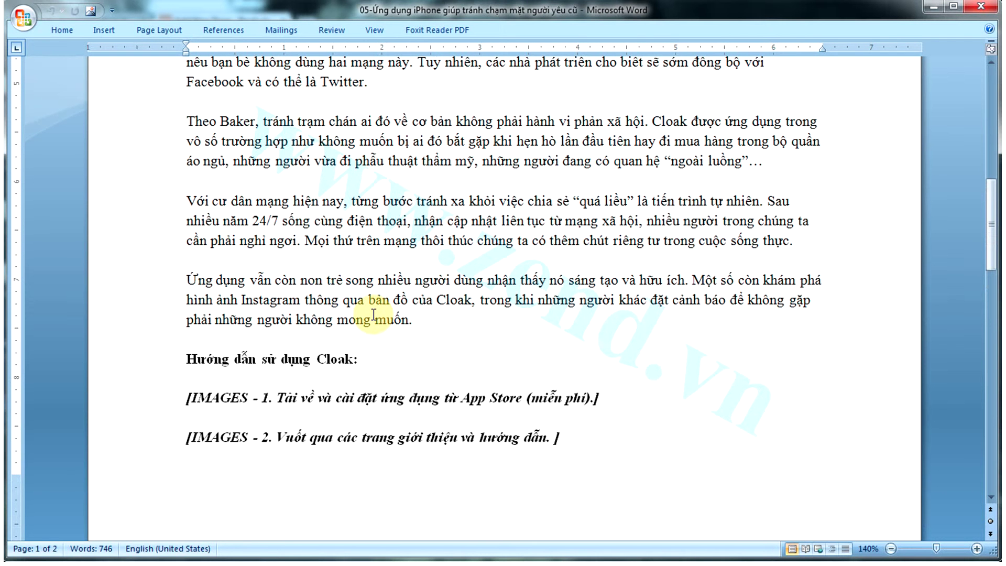
pyautogui.keyDown('shift'); pyautogui.click(478, 317); pyautogui.keyUp('shift')
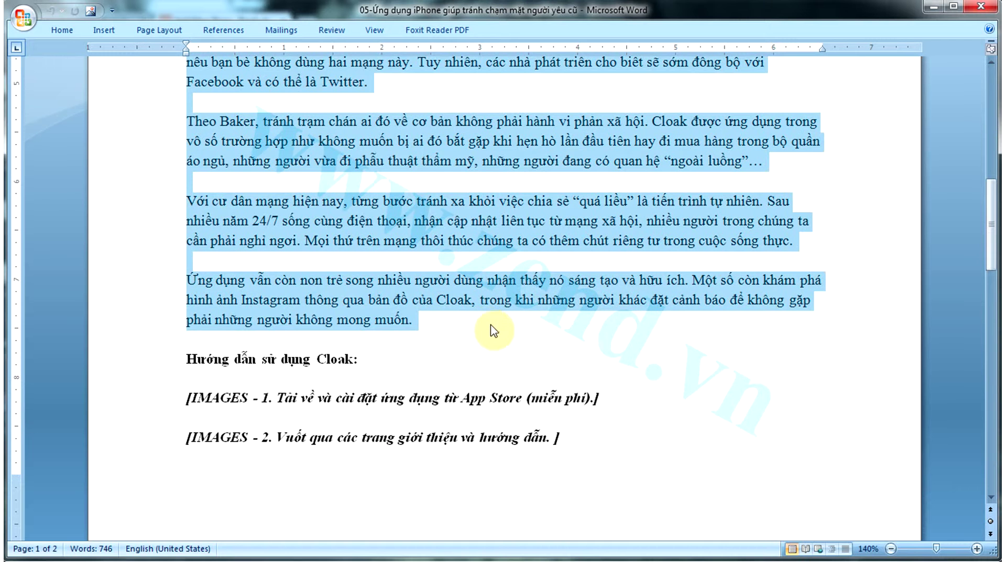
# Step: Switch back to the browser, paste the copied article as plain text into the Giới thiệu page's content, and publish the page
pyautogui.hotkey('alt', 'Tab')
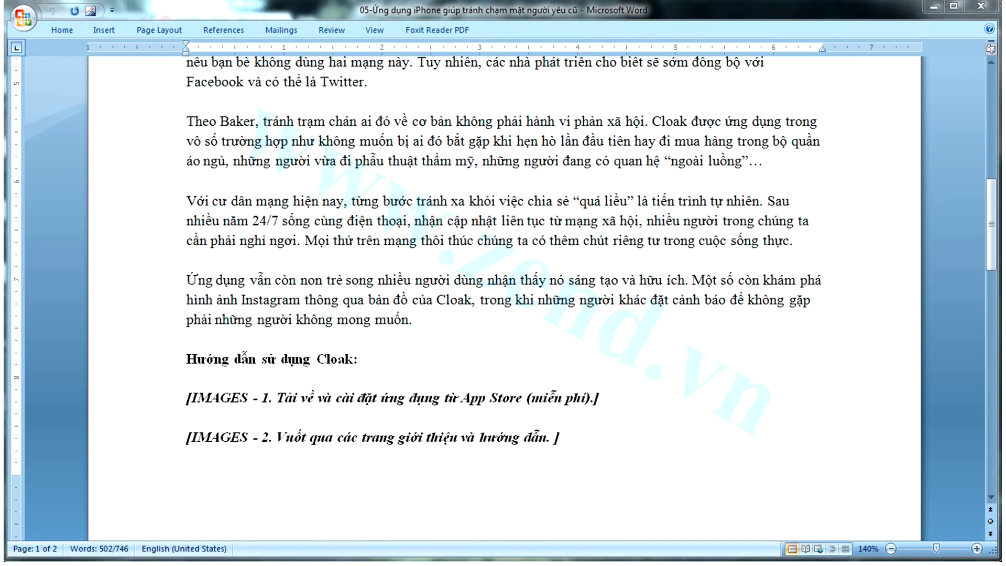
pyautogui.click(283, 366)
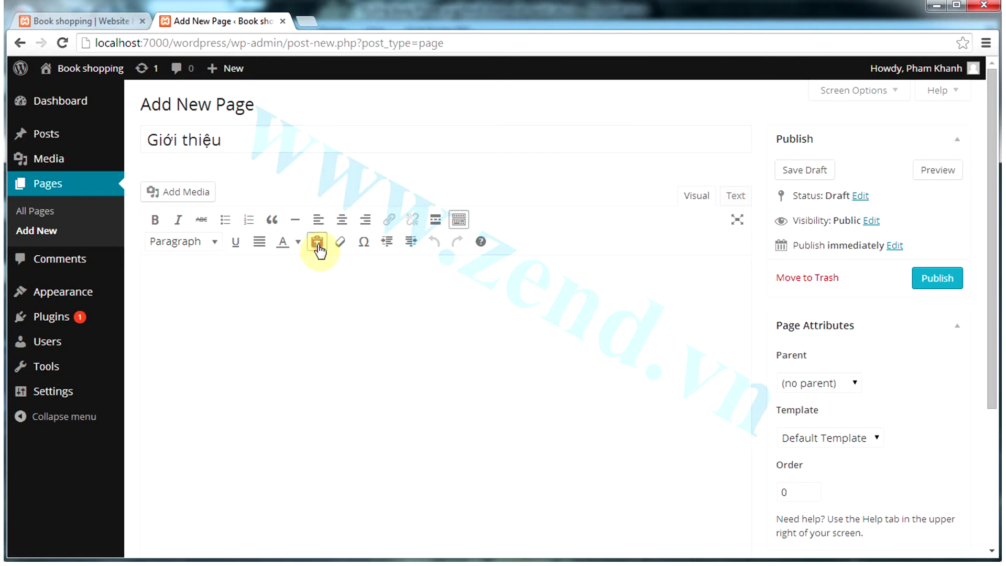
pyautogui.click(318, 242)
pyautogui.click(678, 358)
pyautogui.hotkey('ctrl', 'v')
pyautogui.moveTo(742, 506); pyautogui.dragTo(751, 291)
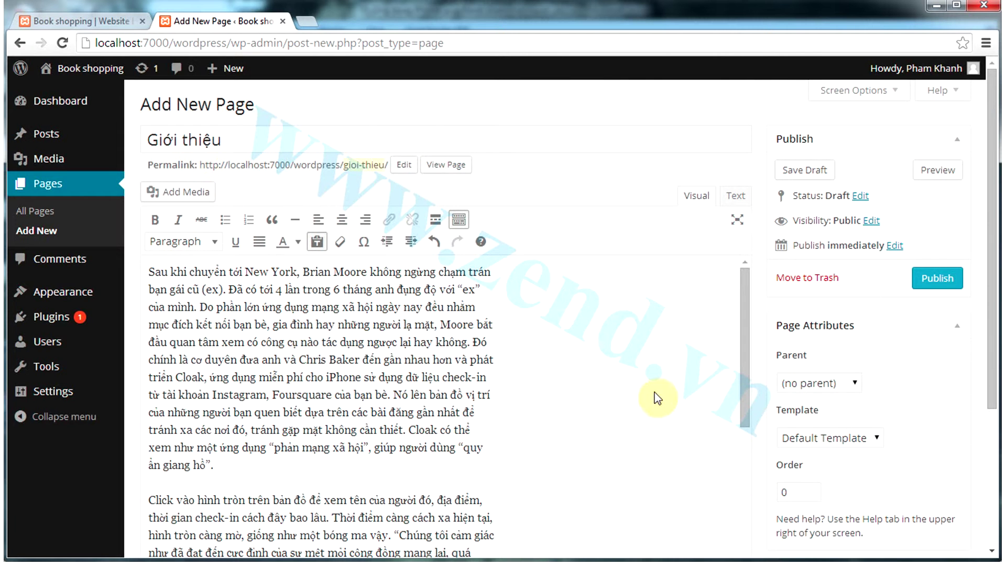
pyautogui.click(942, 285)
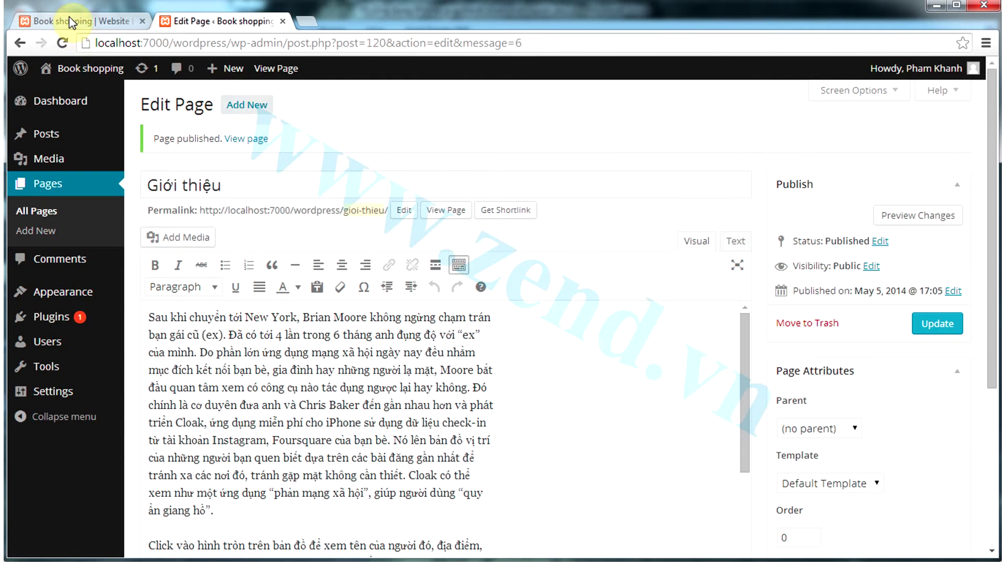
# Step: Reload the live site's home page and check its navigation for the new page
pyautogui.click(68, 23)
pyautogui.click(63, 43)
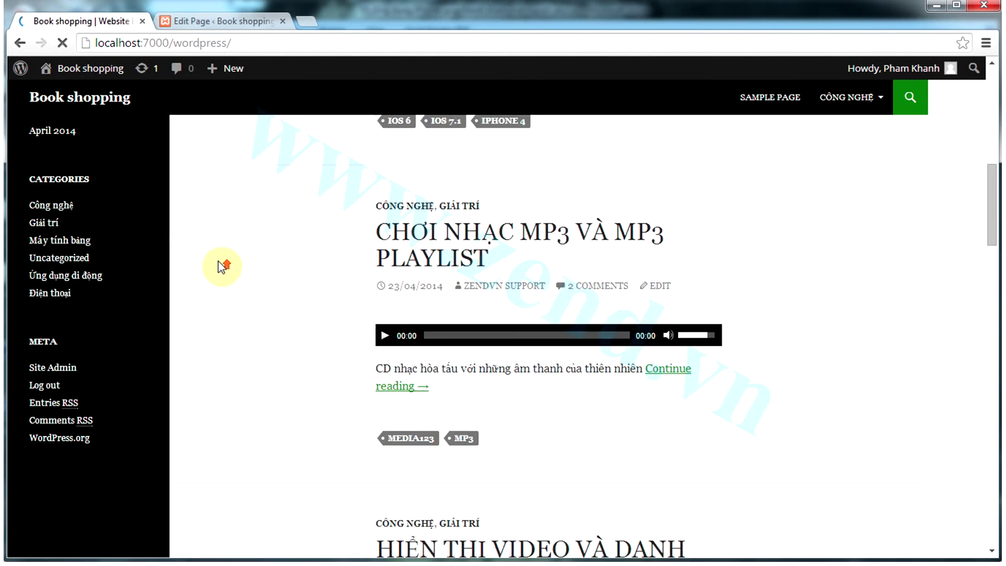
pyautogui.scroll(-2, 223, 268)
pyautogui.scroll(5, 222, 268)
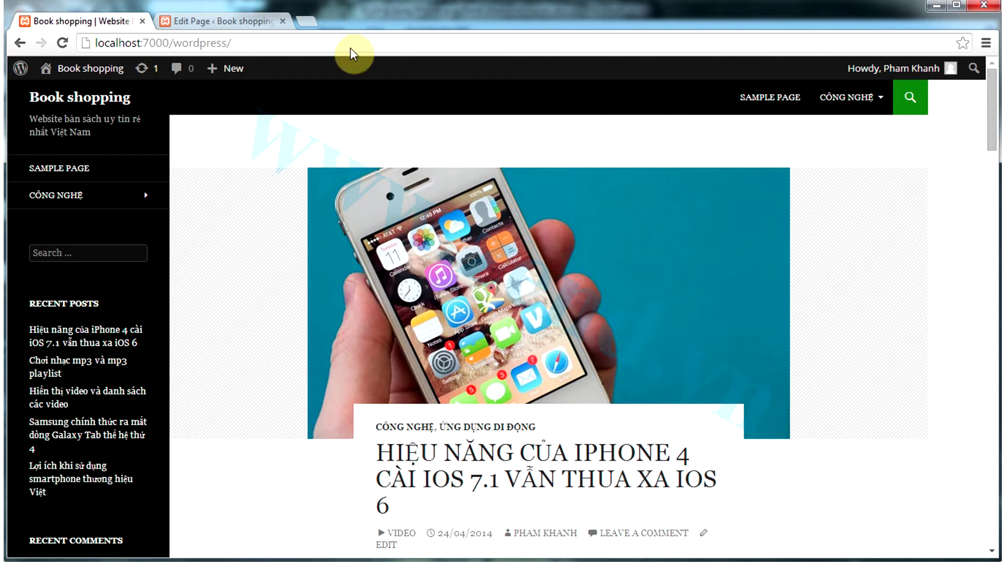
# Step: Open the Menus administration page in a new browser tab
pyautogui.click(259, 20)
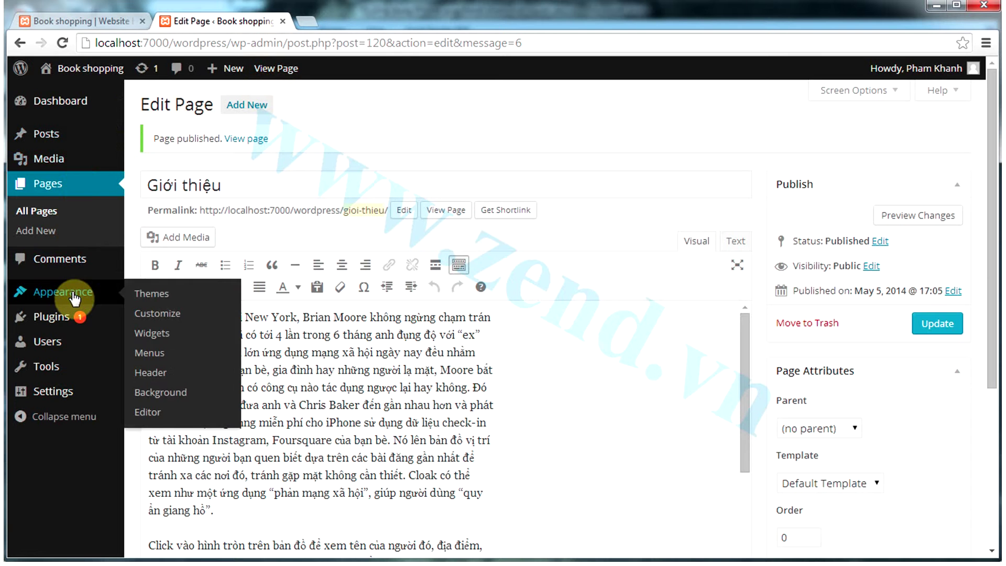
pyautogui.moveTo(77, 302)
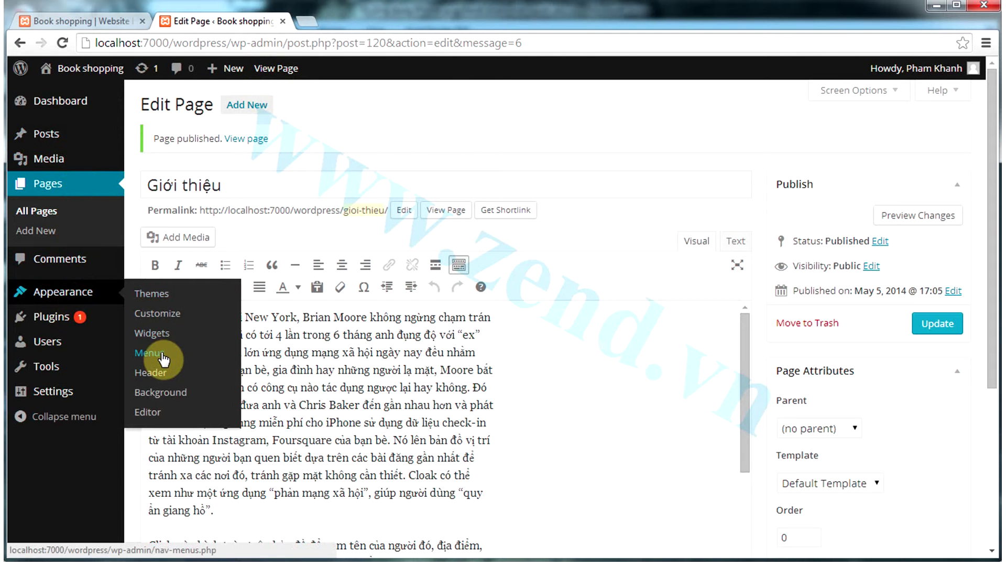
pyautogui.rightClick(163, 358)
pyautogui.click(194, 360)
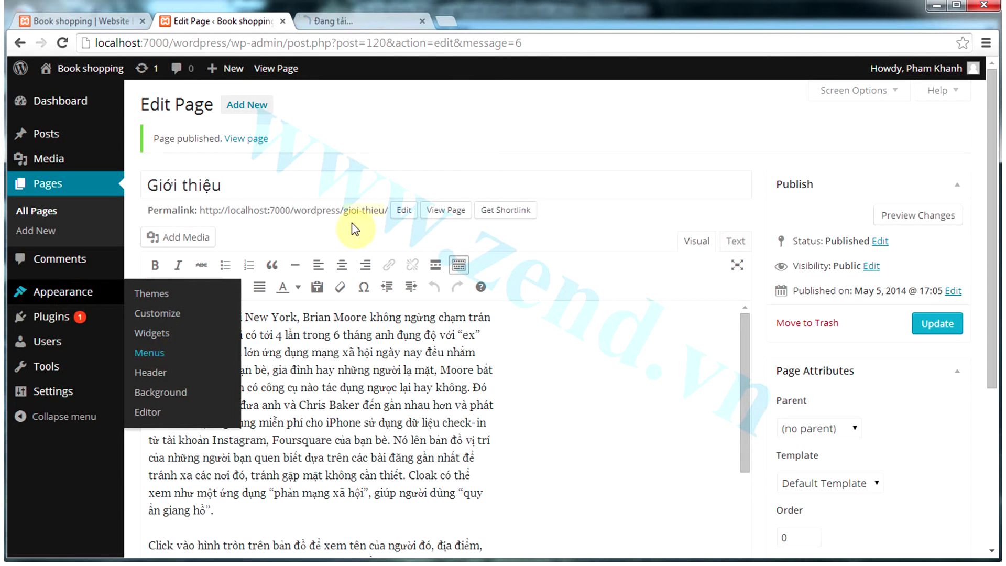
pyautogui.click(361, 22)
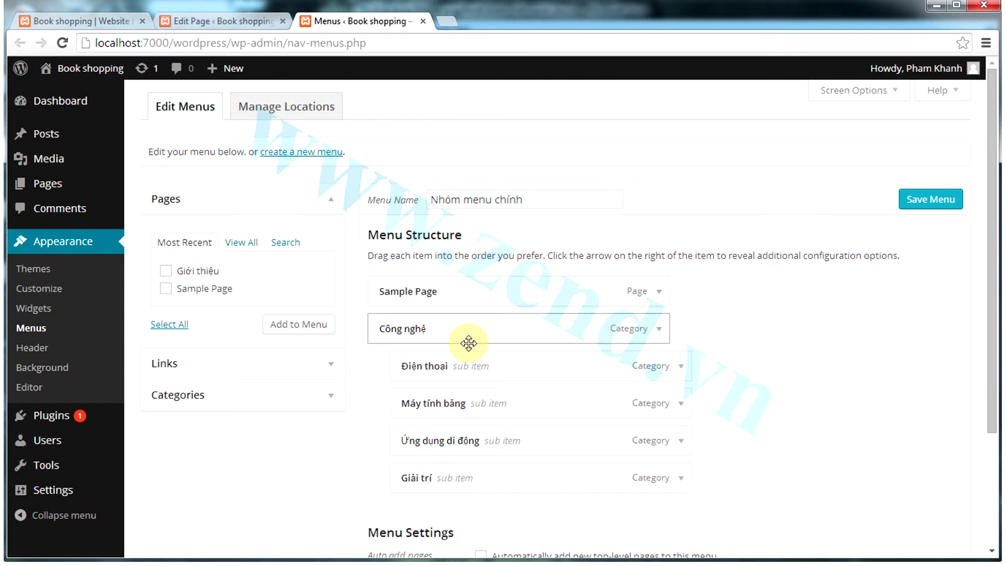
# Step: Add the Giới thiệu page to Nhóm menu chính and place it between Sample Page and Công nghệ
pyautogui.click(166, 272)
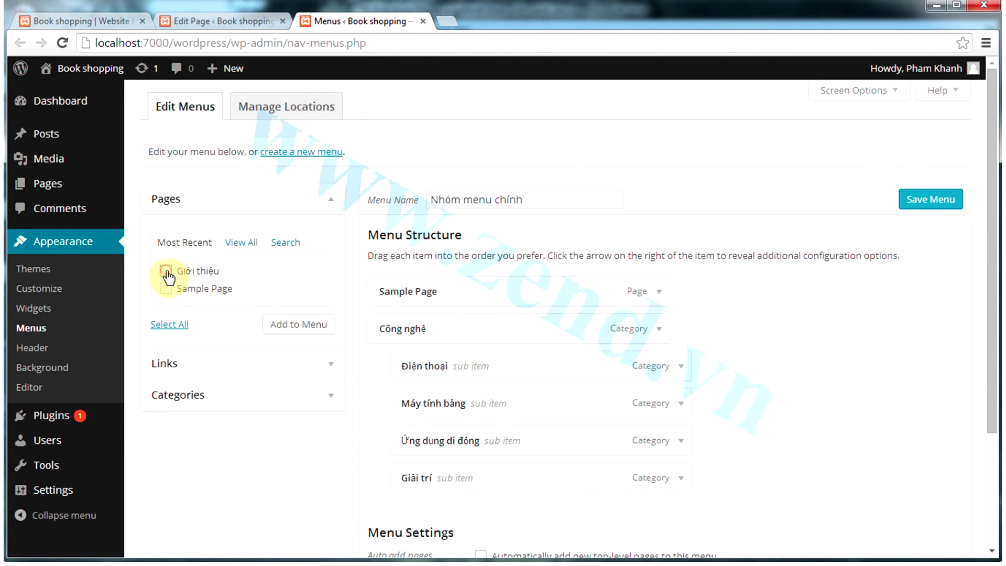
pyautogui.click(292, 327)
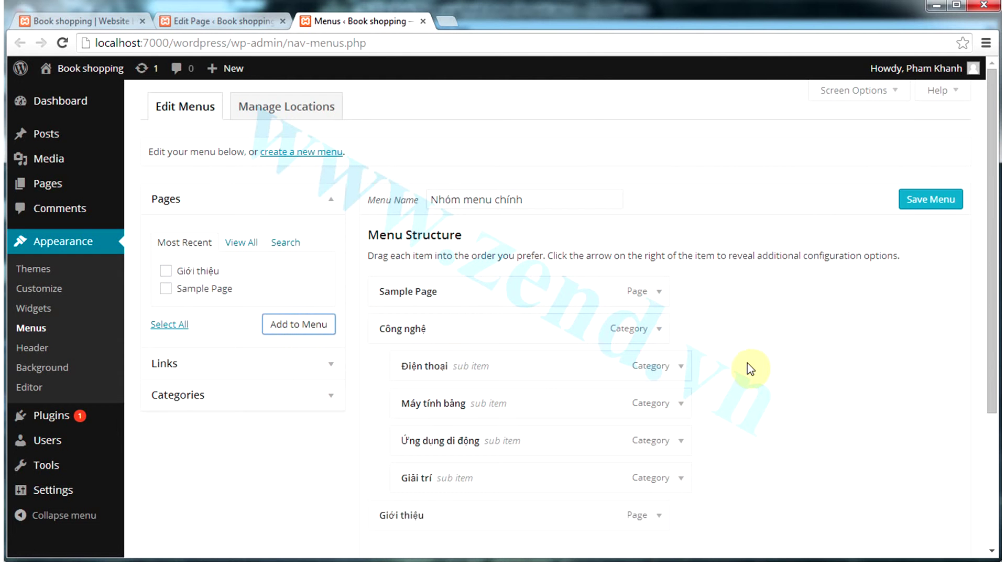
pyautogui.scroll(-2, 473, 511)
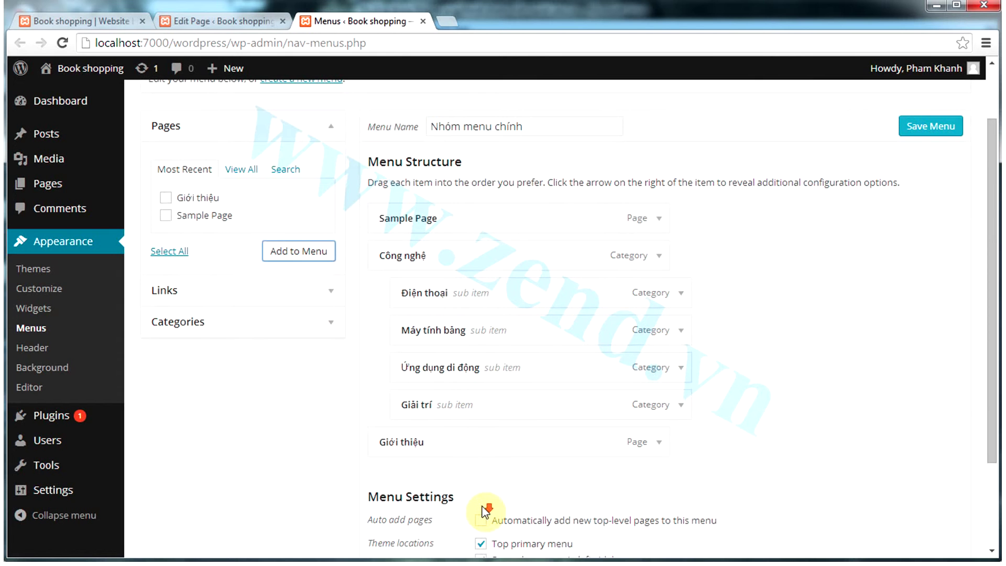
pyautogui.moveTo(511, 451); pyautogui.dragTo(504, 268)
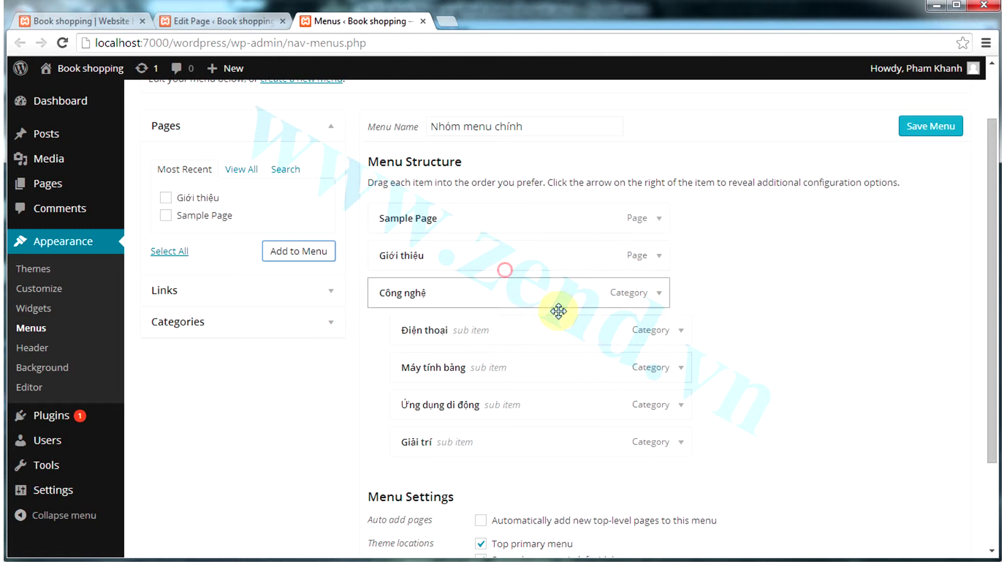
# Step: Set the navigation label of the Giới thiệu menu item to "Giới thiệu cty" and save the menu
pyautogui.click(658, 256)
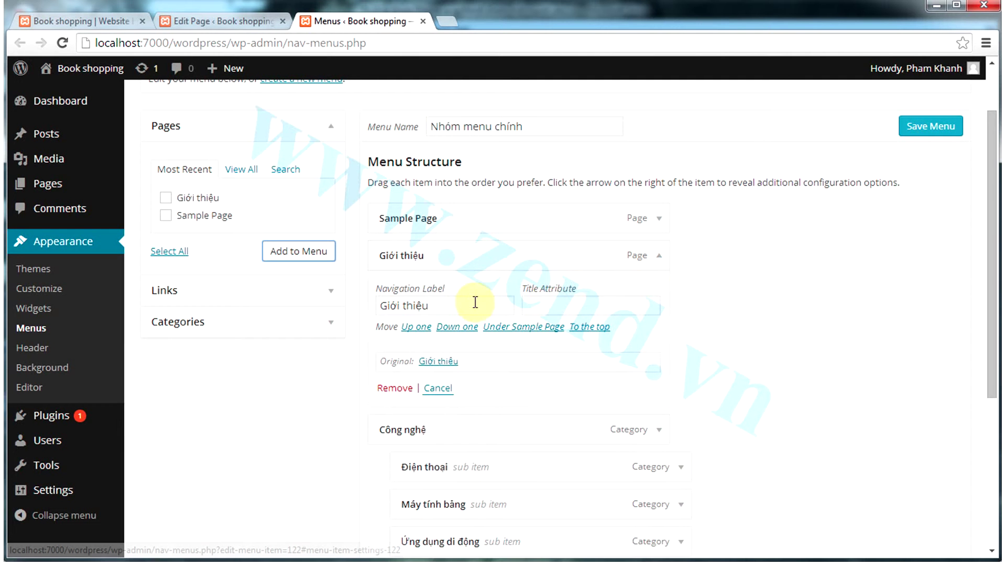
pyautogui.moveTo(463, 303); pyautogui.dragTo(350, 298)
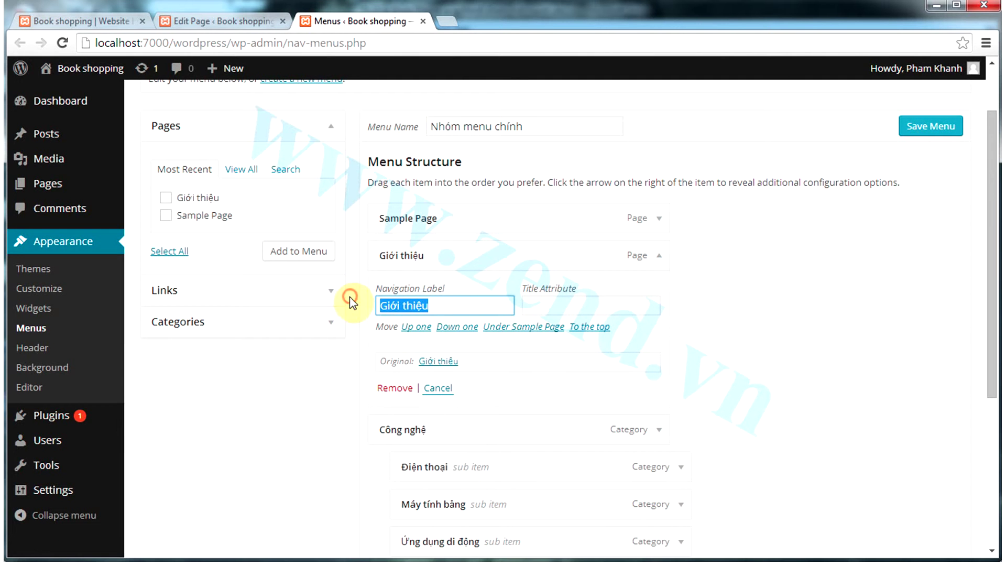
pyautogui.click(451, 306)
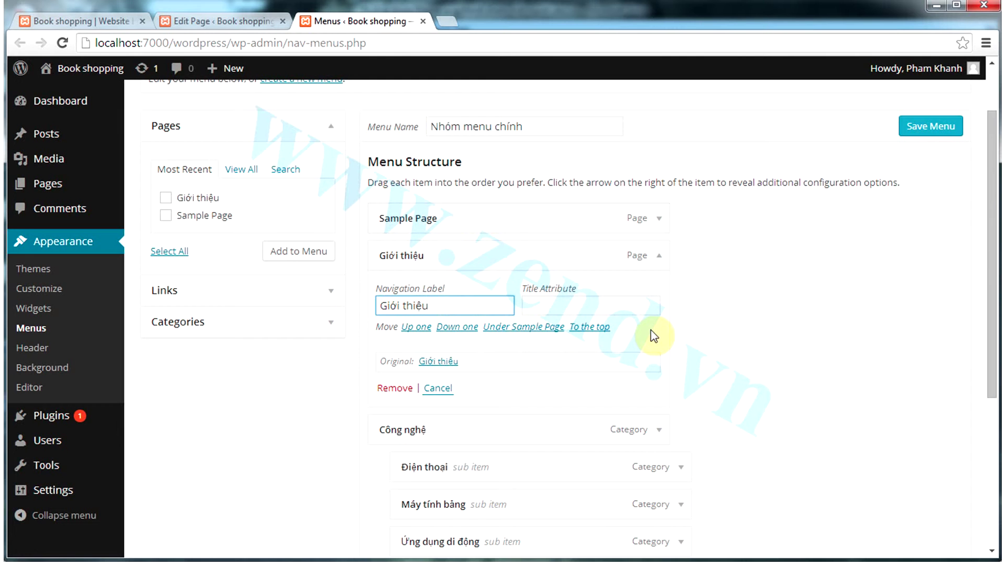
pyautogui.write('cty')
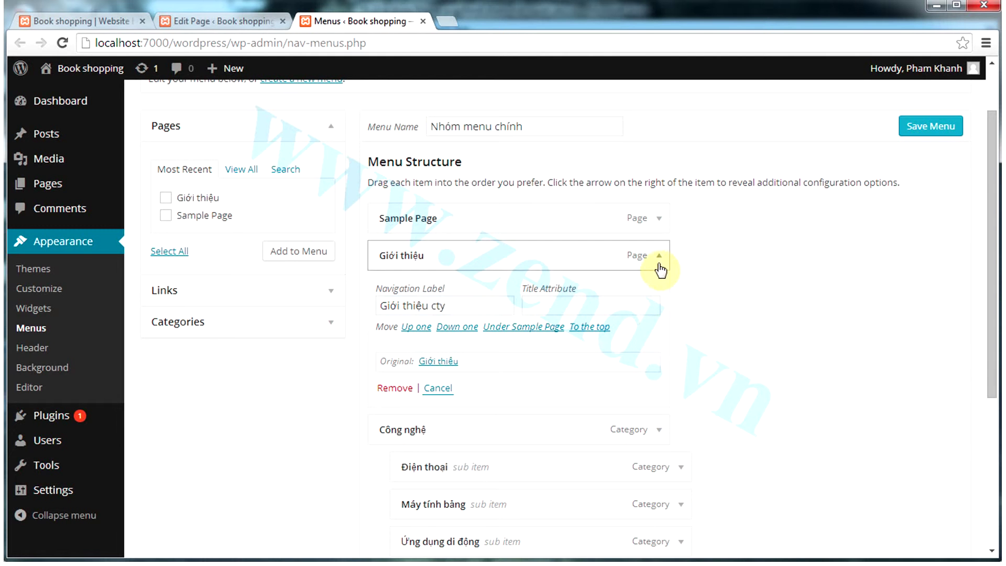
pyautogui.click(658, 255)
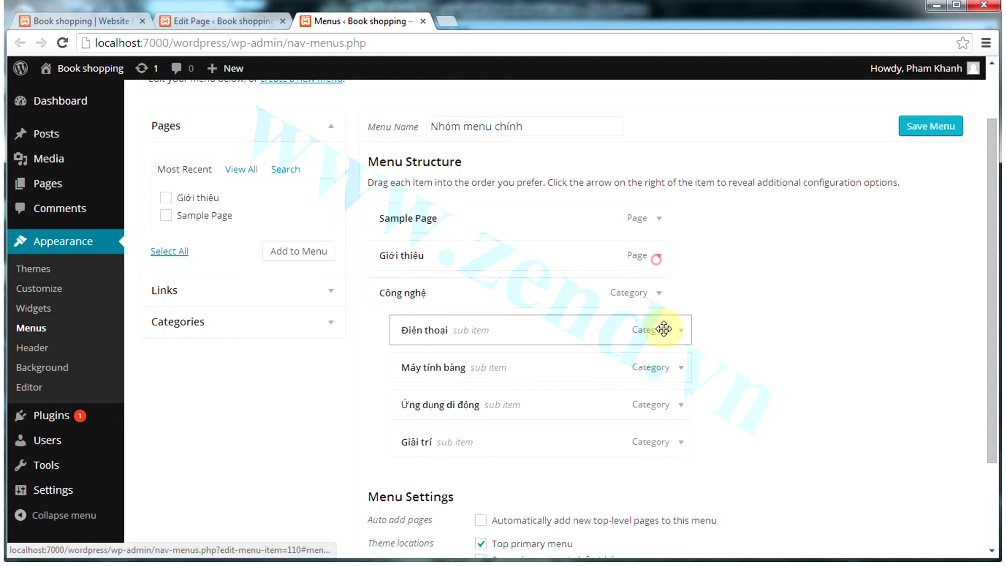
pyautogui.click(934, 130)
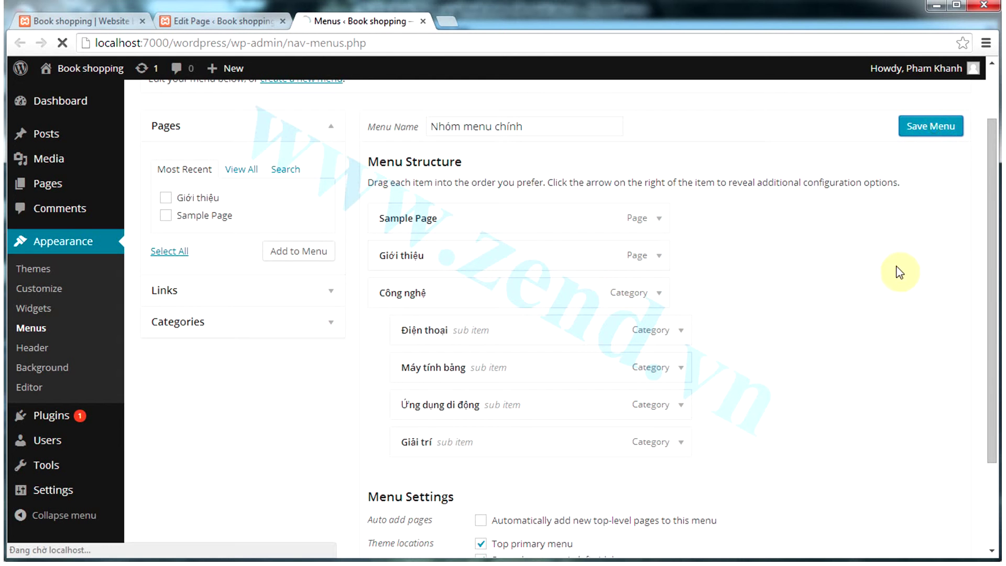
# Step: Reload the live site, open Giới thiệu cty from its navigation and look through the page's content
pyautogui.click(86, 21)
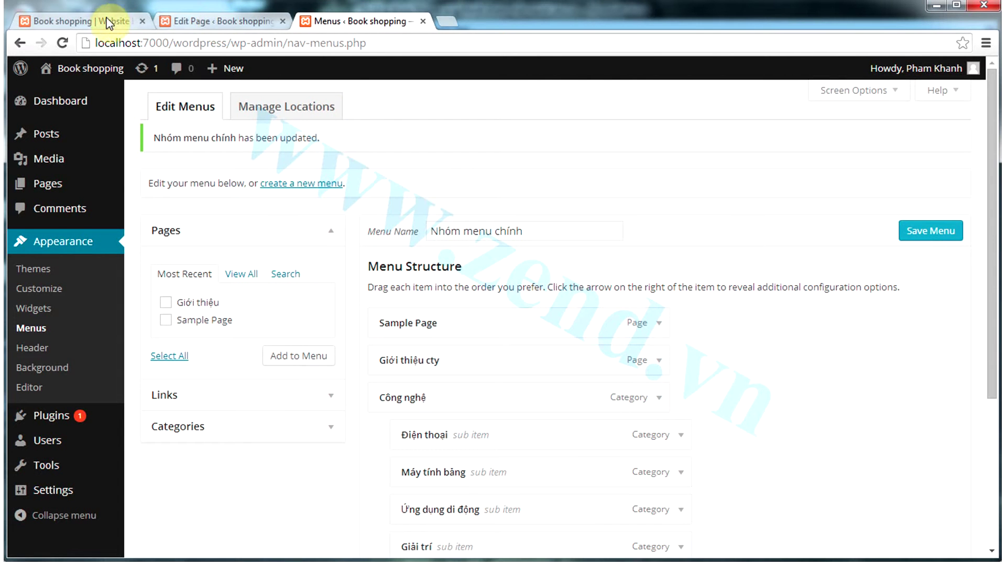
pyautogui.click(64, 41)
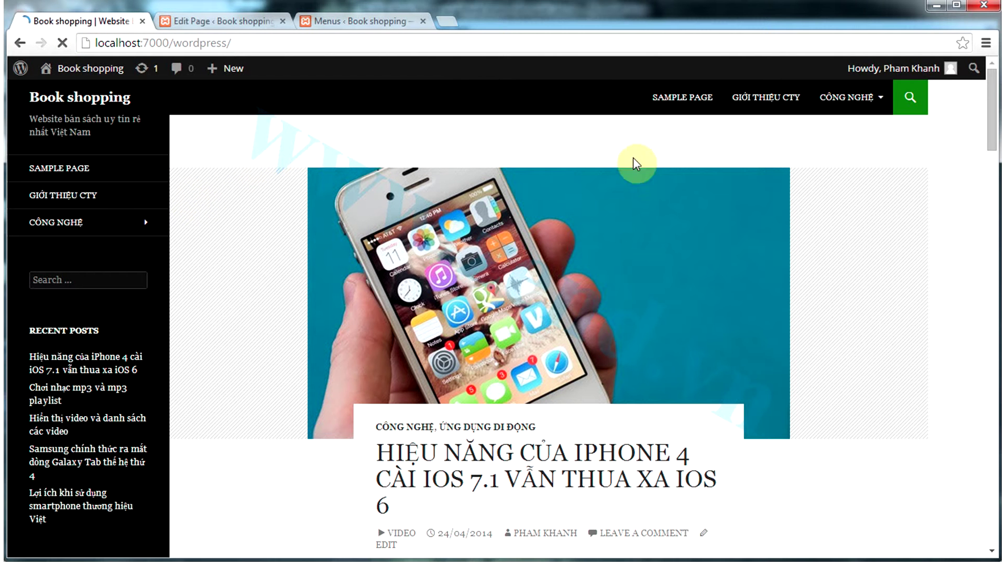
pyautogui.click(780, 101)
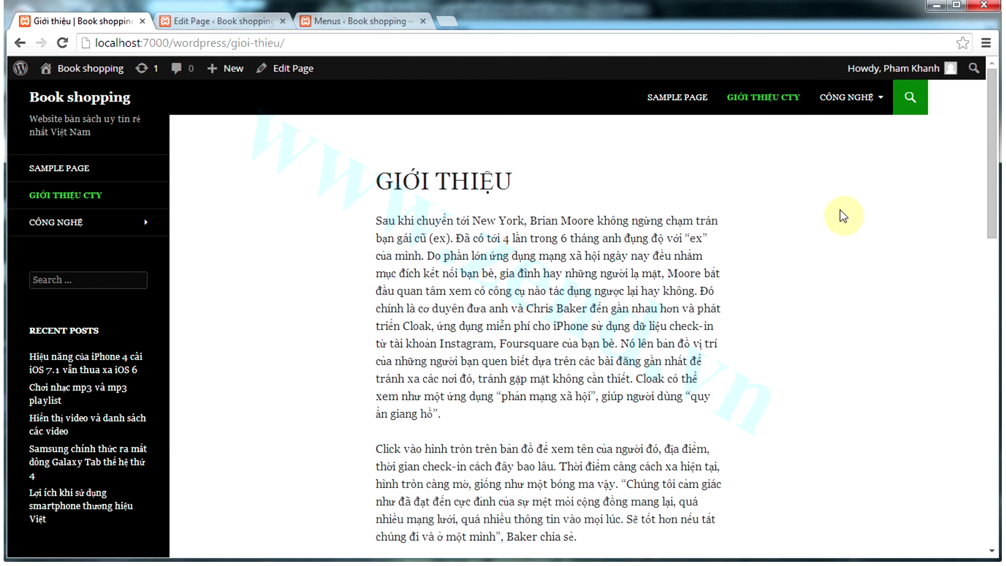
pyautogui.scroll(-8, 789, 226)
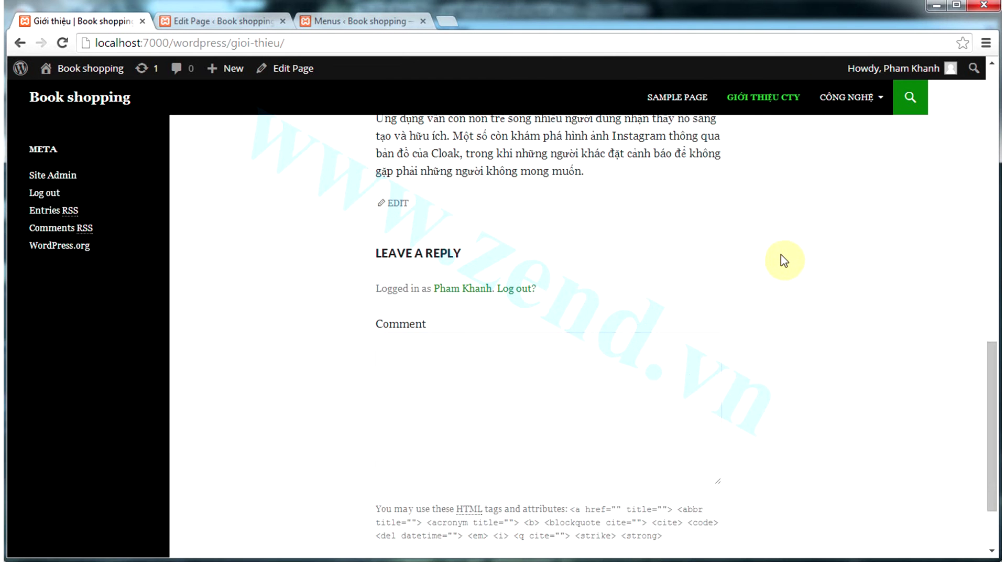
pyautogui.scroll(-2, 784, 255)
pyautogui.scroll(10, 784, 255)
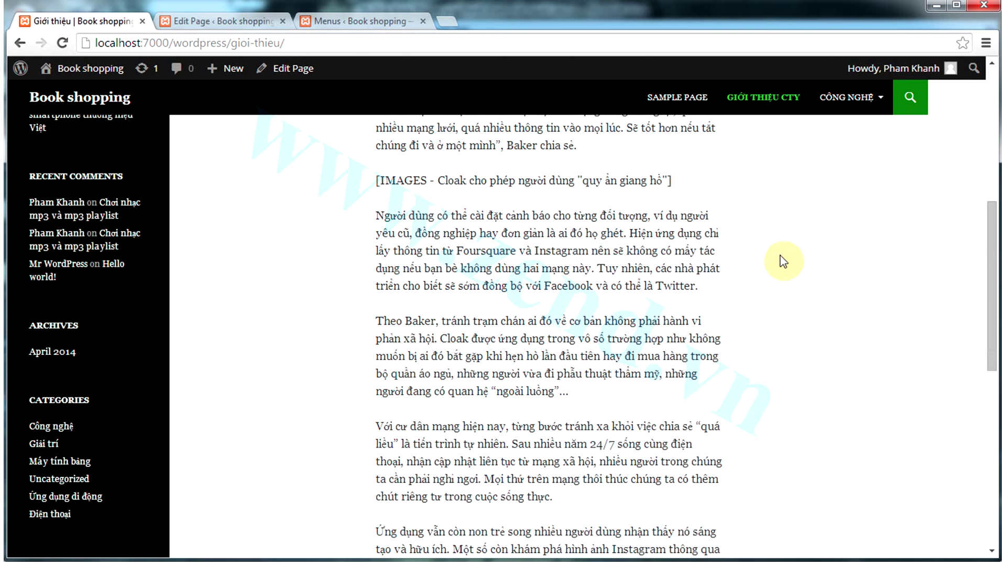
pyautogui.scroll(3, 783, 260)
pyautogui.scroll(5, 783, 260)
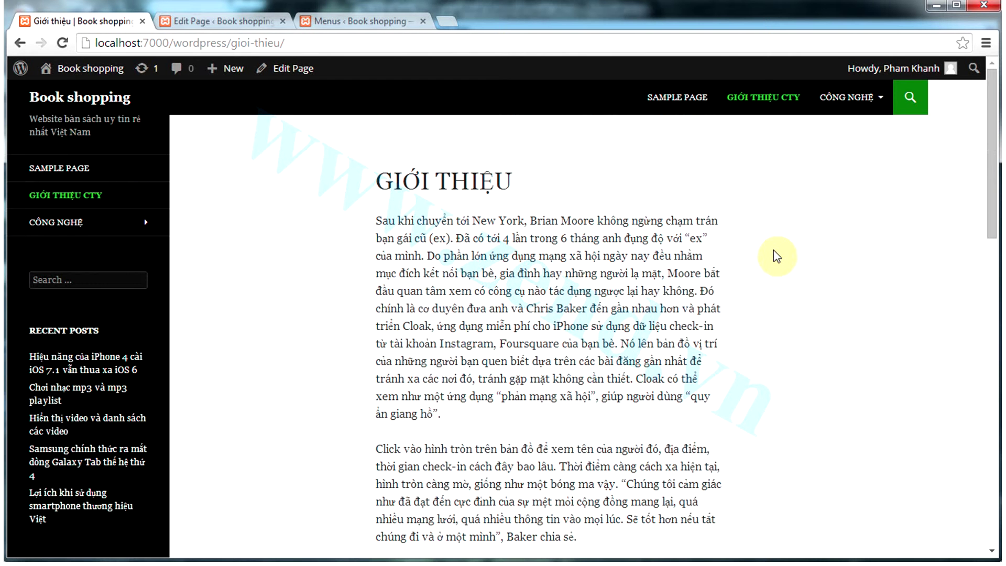
pyautogui.click(233, 22)
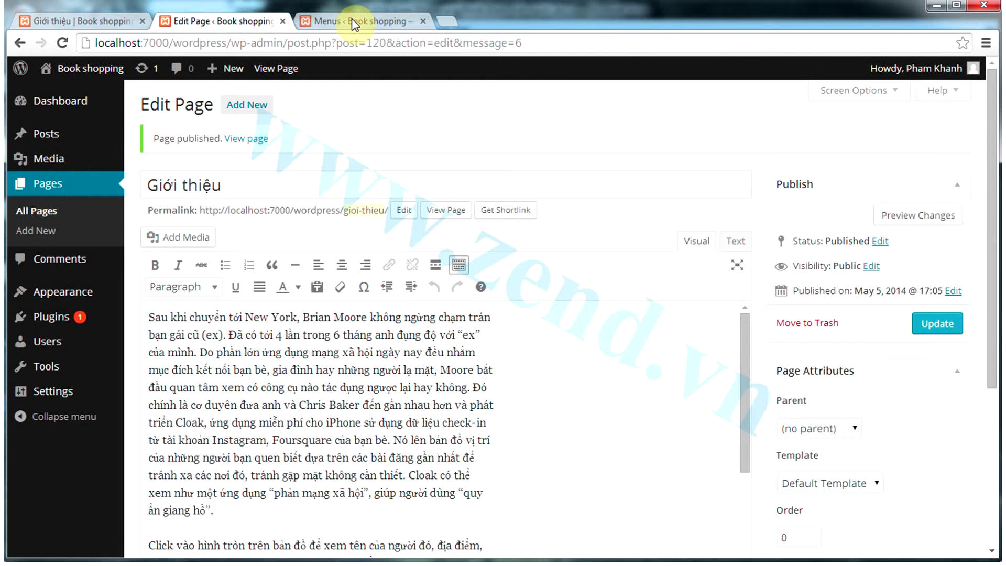
pyautogui.click(93, 21)
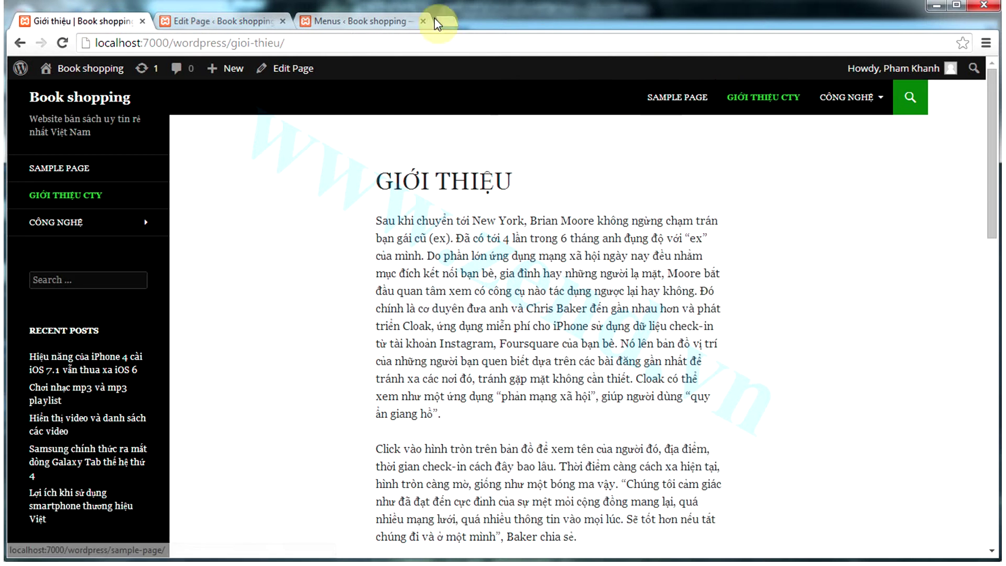
# Step: Remove Sample Page from Nhóm menu chính, save the menu and reload the live Giới thiệu page
pyautogui.click(375, 22)
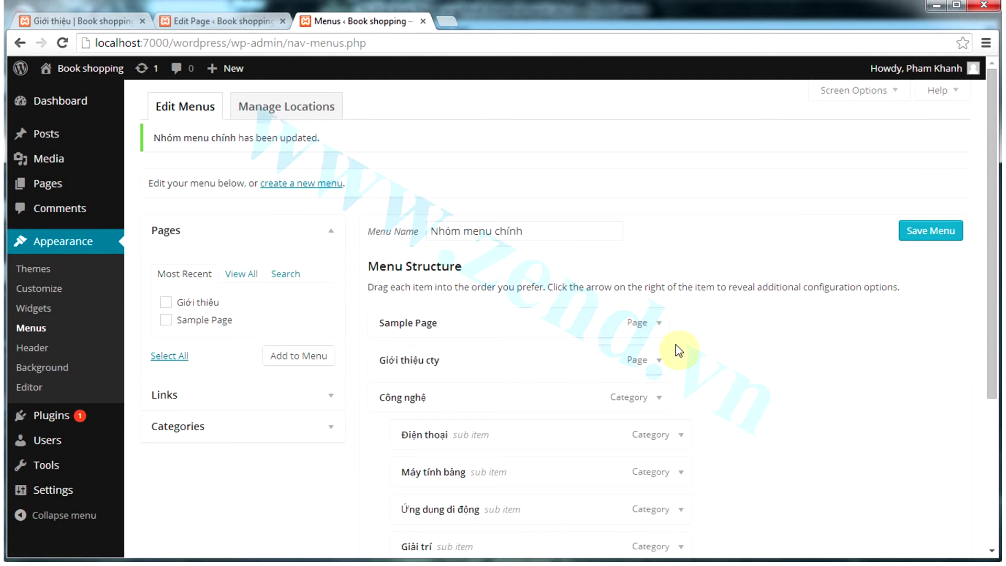
pyautogui.click(658, 324)
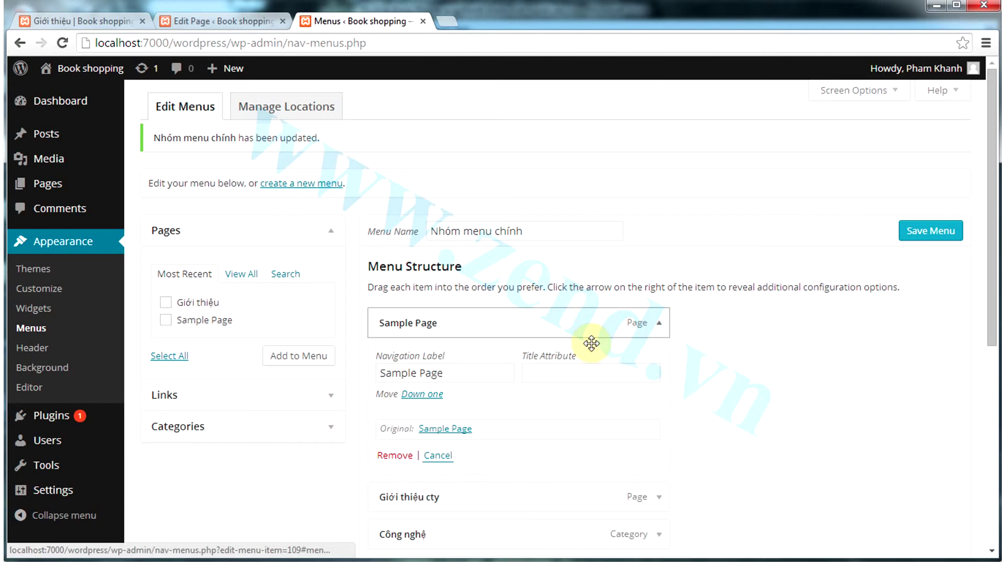
pyautogui.click(396, 456)
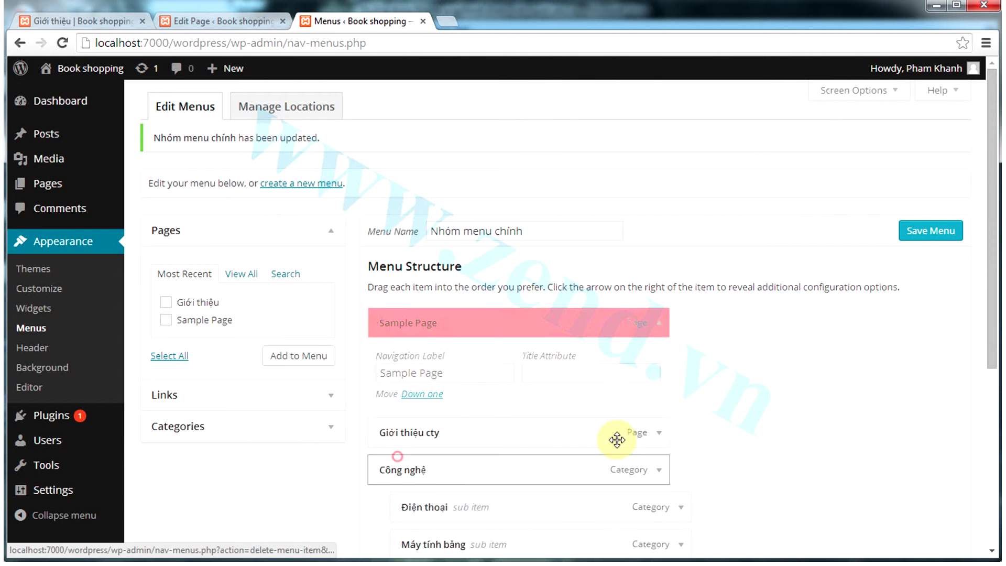
pyautogui.click(926, 232)
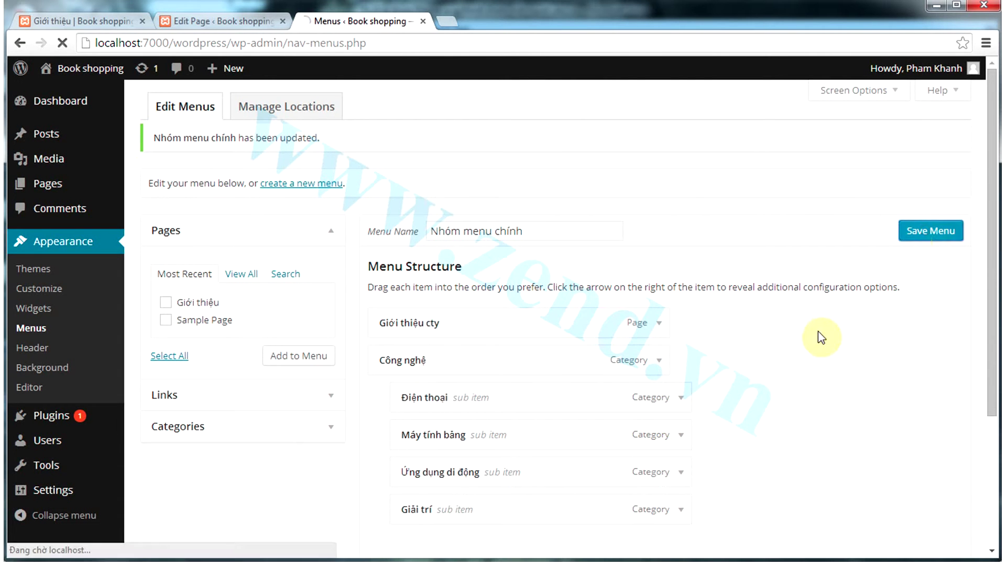
pyautogui.click(77, 23)
pyautogui.click(63, 43)
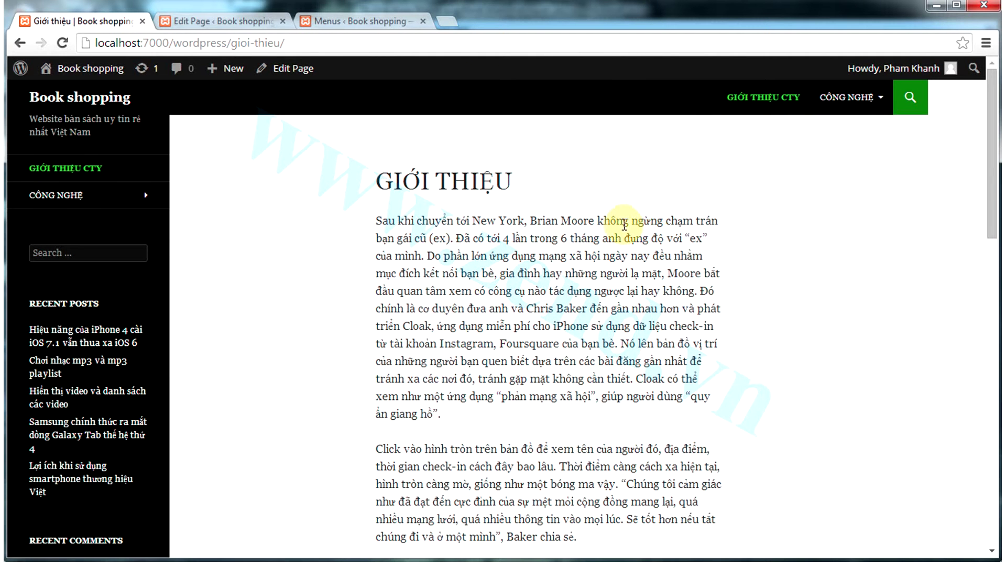
# Step: Start a new page in the site administration and title it "Dịch vụ"
pyautogui.click(243, 25)
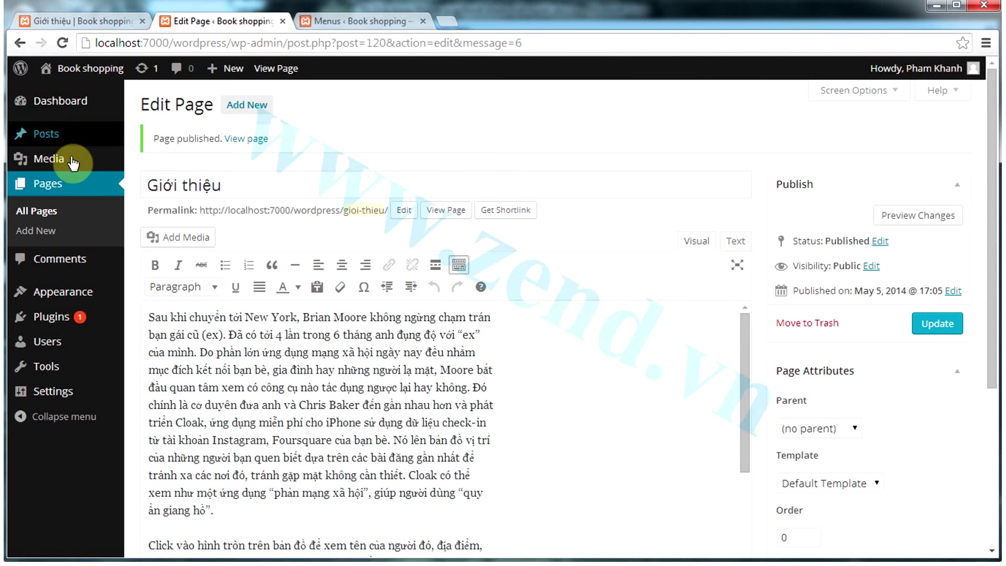
pyautogui.click(48, 184)
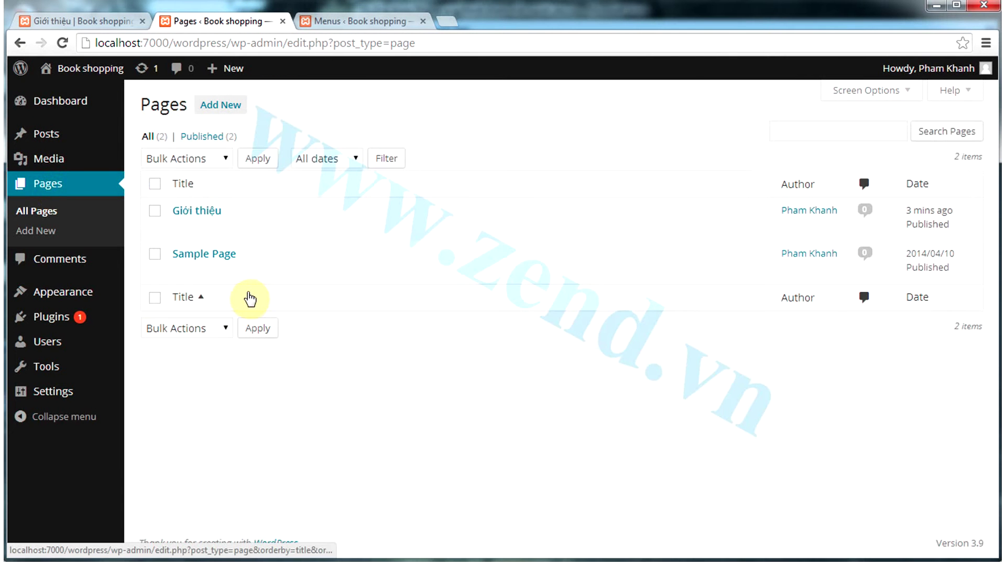
pyautogui.click(47, 231)
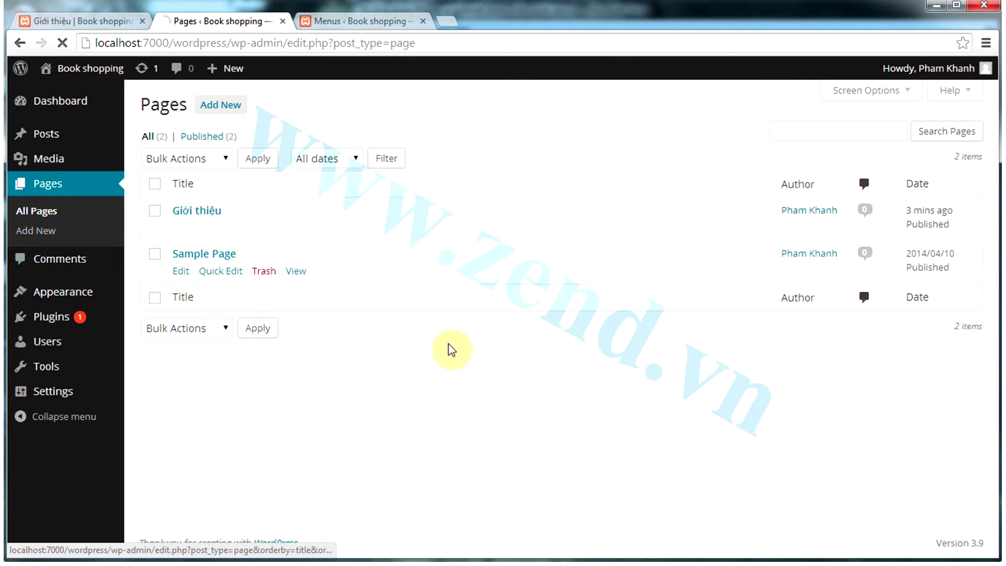
pyautogui.click(265, 143)
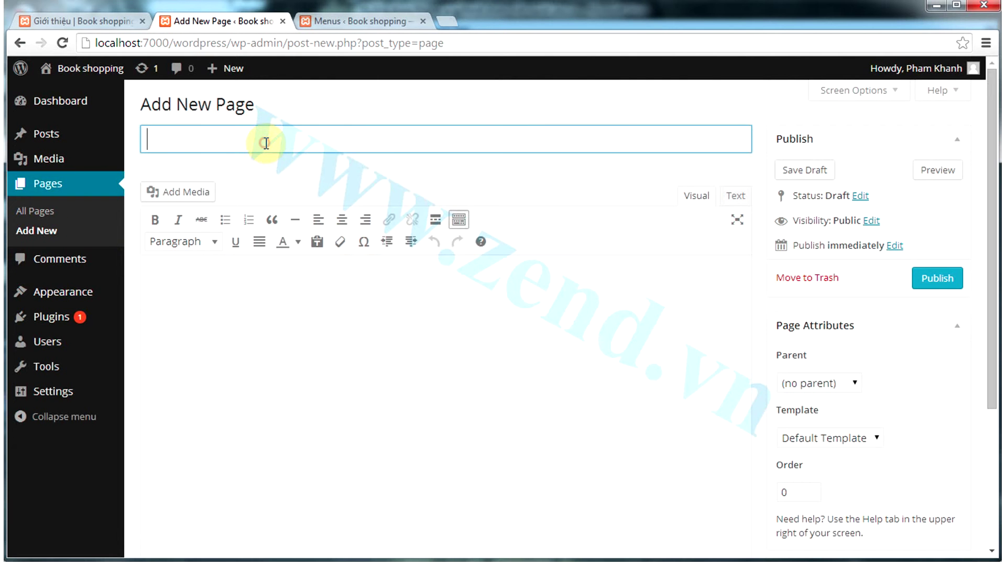
pyautogui.write('Dịch vụ')
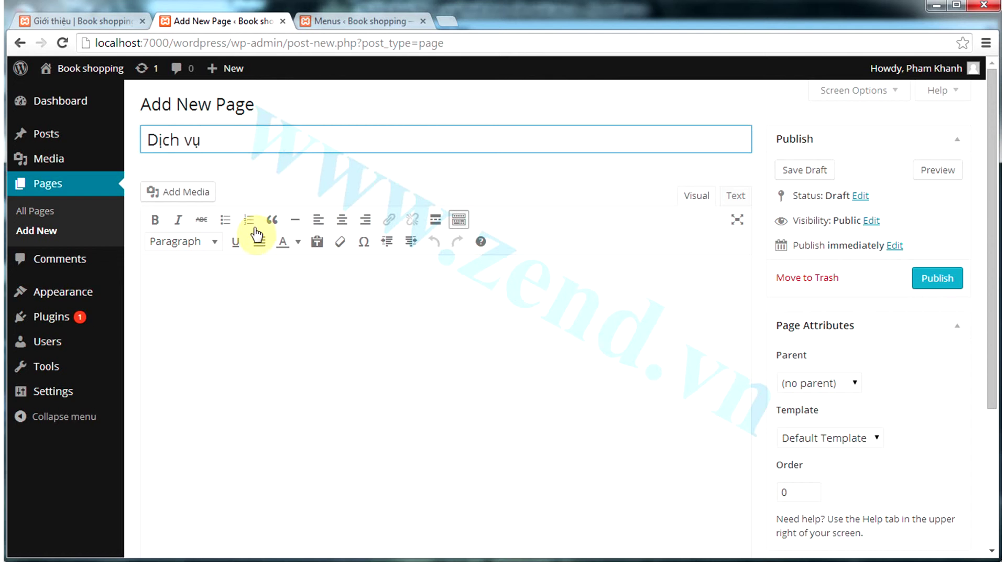
# Step: Switch to the Word document and copy the article text
pyautogui.hotkey('alt', 'Tab')
pyautogui.rightClick(443, 231)
pyautogui.click(478, 252)
# Step: Switch back to the browser, paste the copied article as plain text into the Dịch vụ page's content, and publish the page
pyautogui.hotkey('alt', 'Tab')
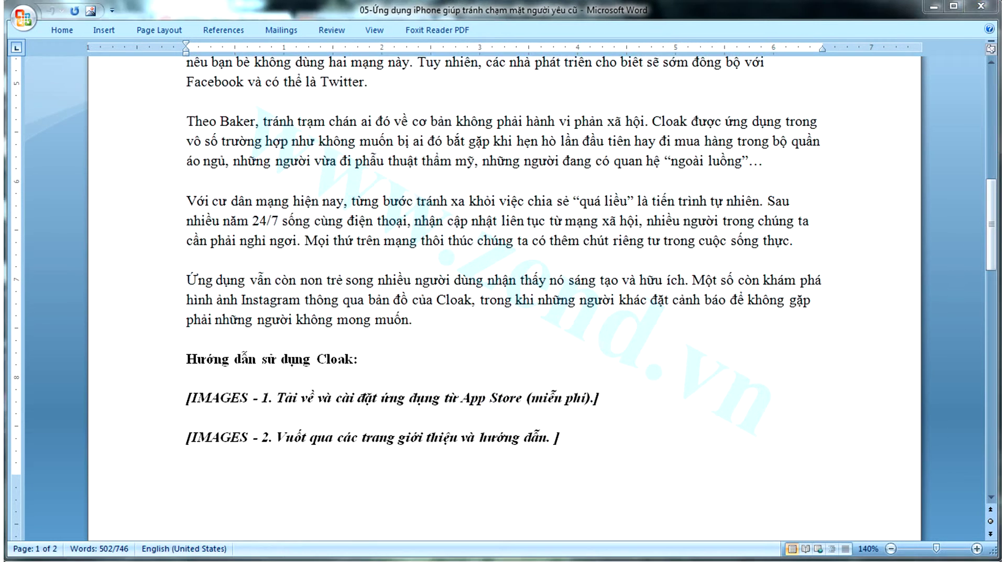
pyautogui.click(197, 337)
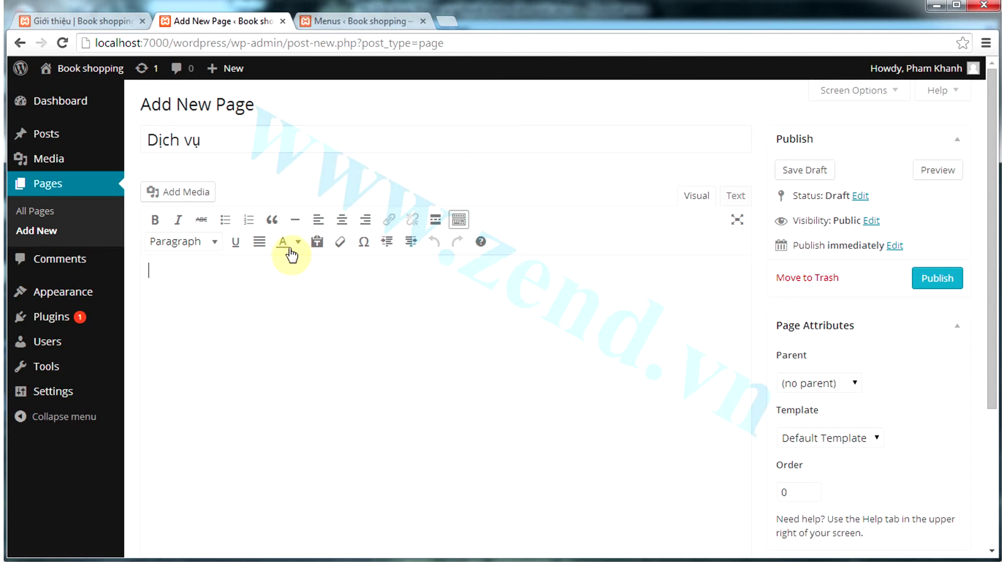
pyautogui.click(317, 241)
pyautogui.click(681, 354)
pyautogui.hotkey('ctrl', 'v')
pyautogui.scroll(6, 610, 429)
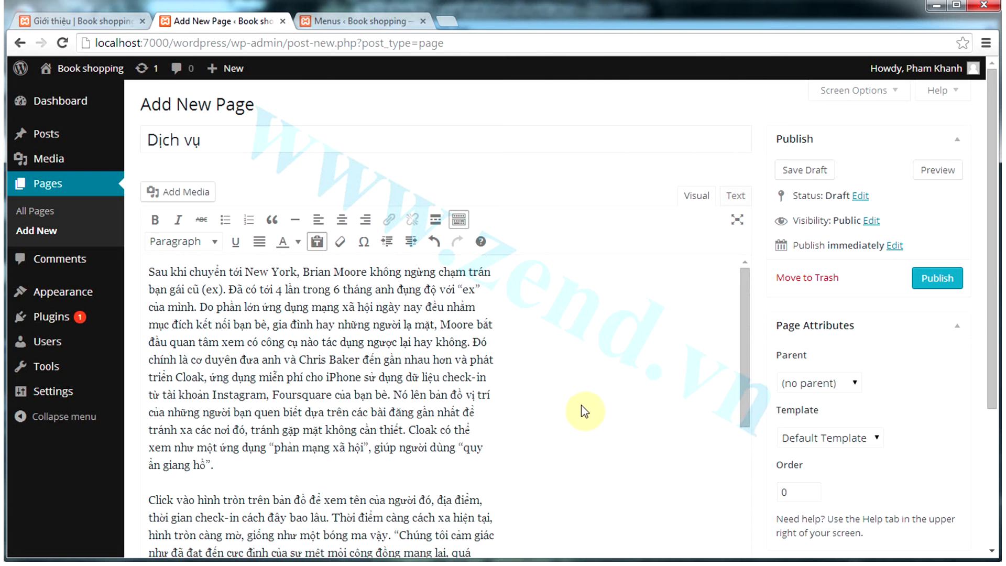
pyautogui.click(937, 278)
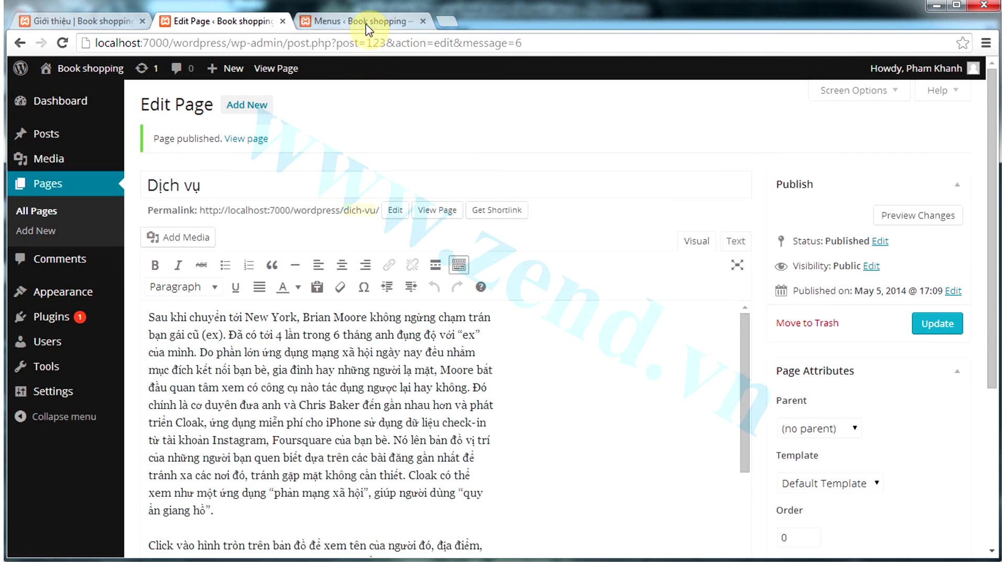
# Step: Return to the Menus administration page and reload it, agreeing to resubmit the form
pyautogui.click(365, 24)
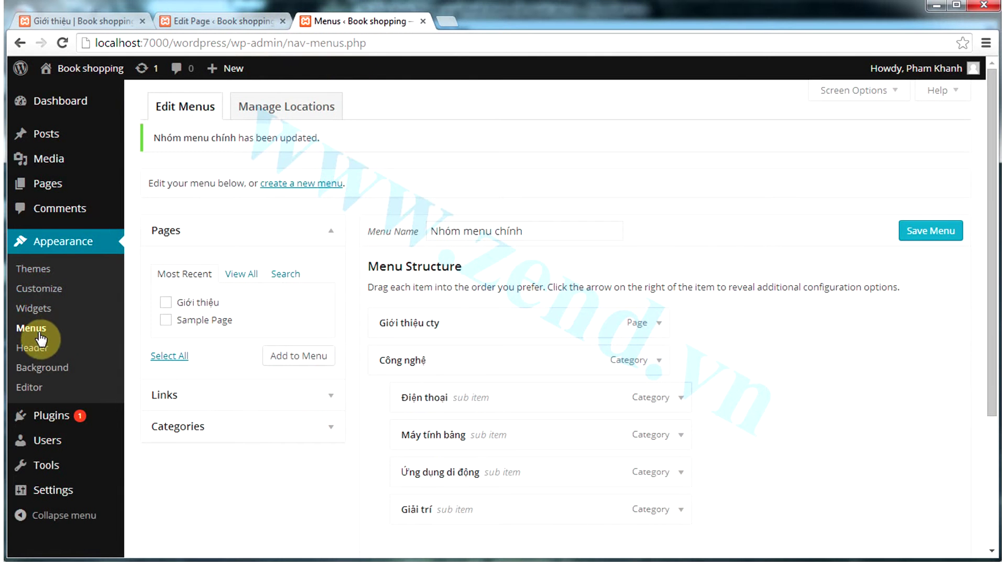
pyautogui.click(62, 44)
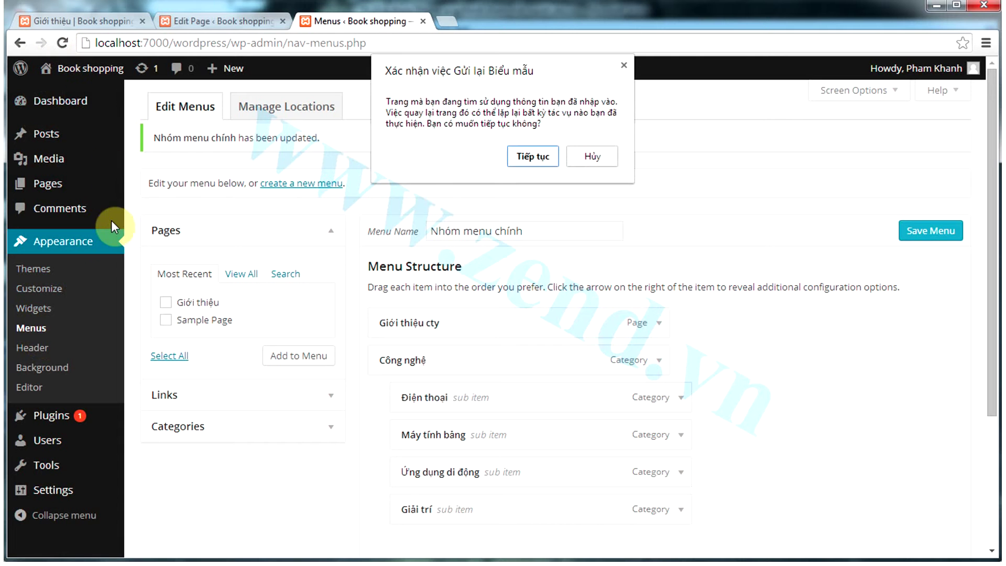
pyautogui.click(530, 158)
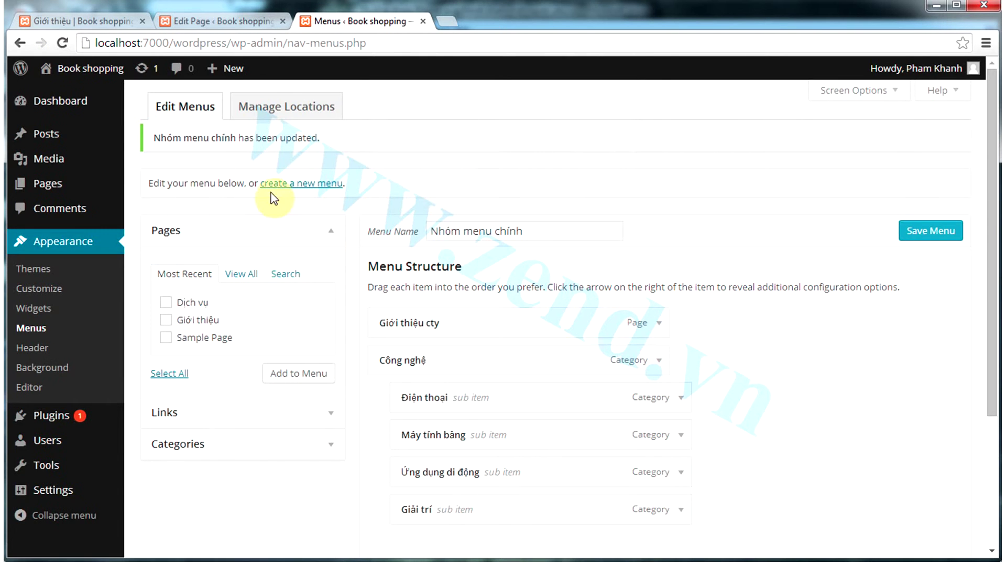
# Step: Add the Dịch vụ page to Nhóm menu chính, place it between Giới thiệu cty and Công nghệ, and save the menu
pyautogui.click(166, 305)
pyautogui.click(302, 385)
pyautogui.scroll(-4, 718, 383)
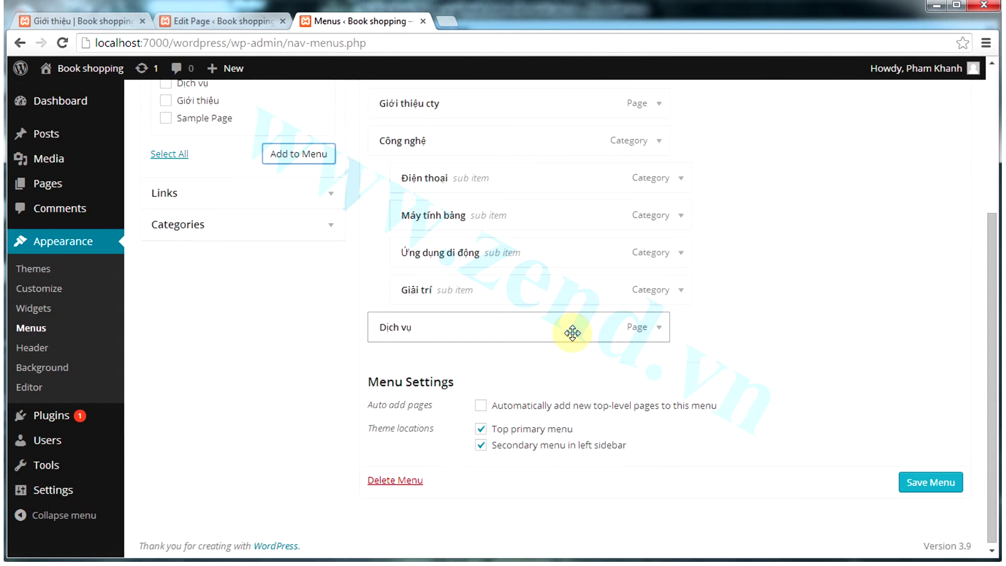
pyautogui.moveTo(572, 332); pyautogui.dragTo(570, 178)
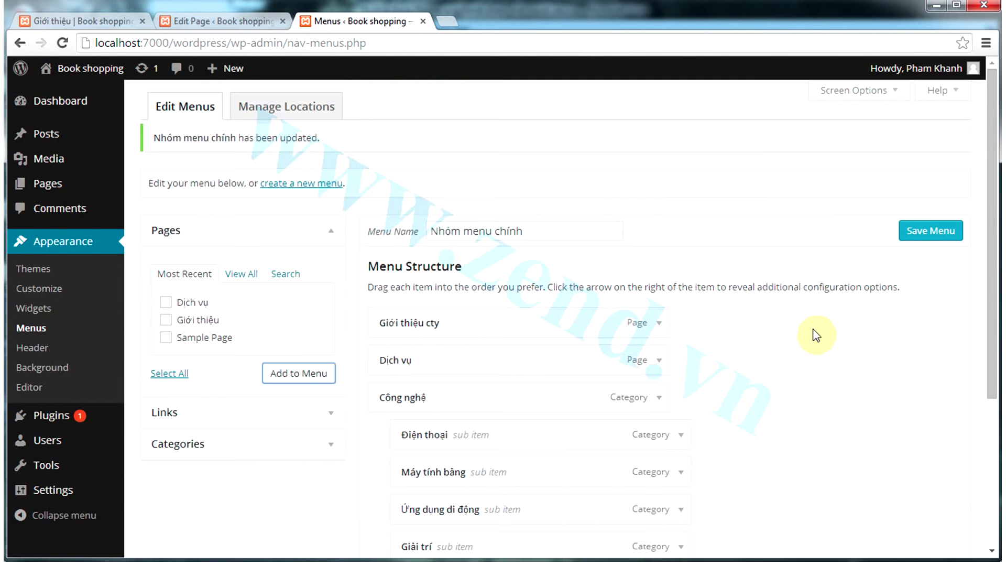
pyautogui.click(937, 232)
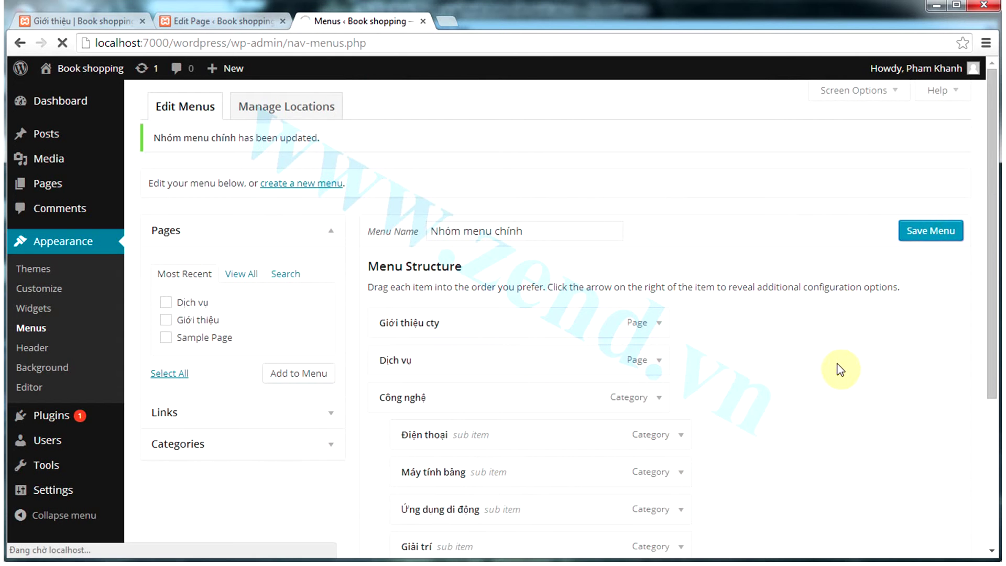
# Step: Reload the live Giới thiệu page and check the site's navigation for the Dịch vụ item
pyautogui.click(96, 23)
pyautogui.click(63, 44)
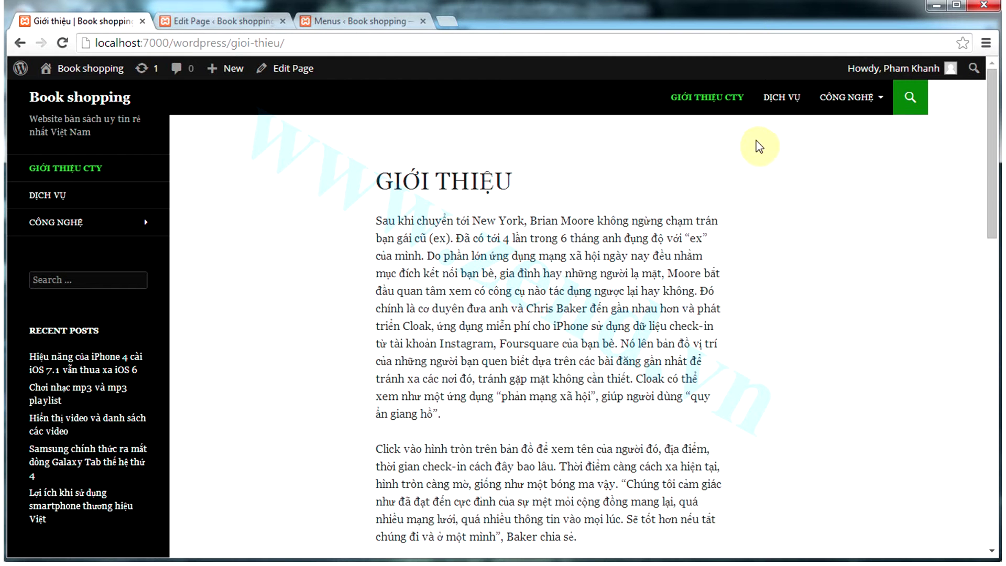
# Step: Open the live Dịch vụ page from the site navigation and check its title and the menu items
pyautogui.click(781, 97)
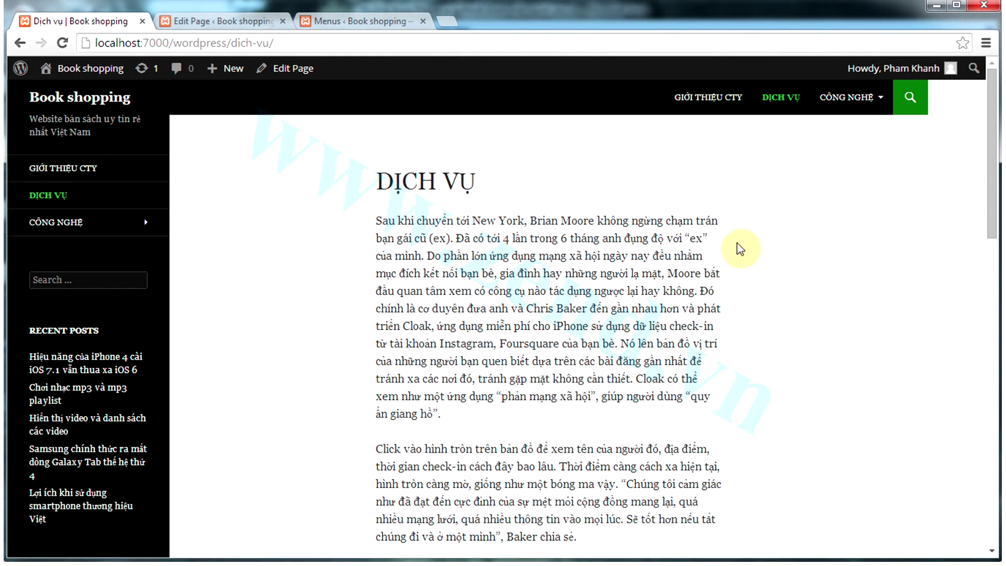
pyautogui.moveTo(523, 188); pyautogui.dragTo(372, 175)
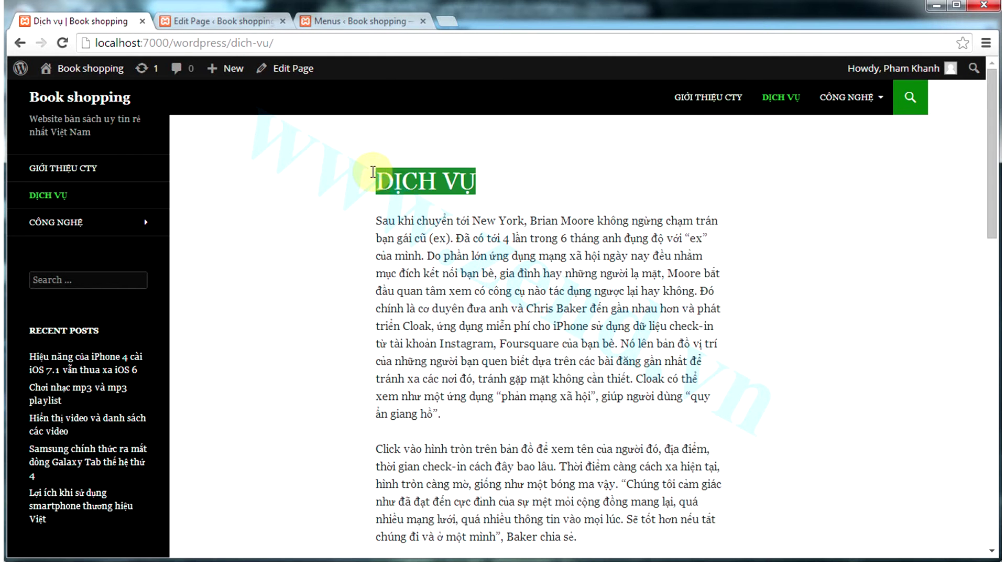
pyautogui.click(734, 381)
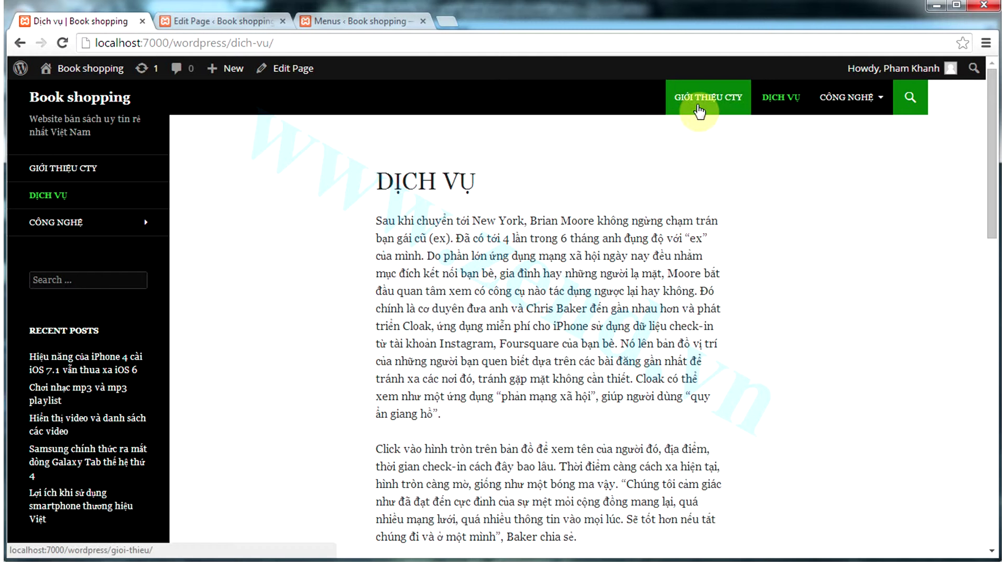
pyautogui.moveTo(853, 99)
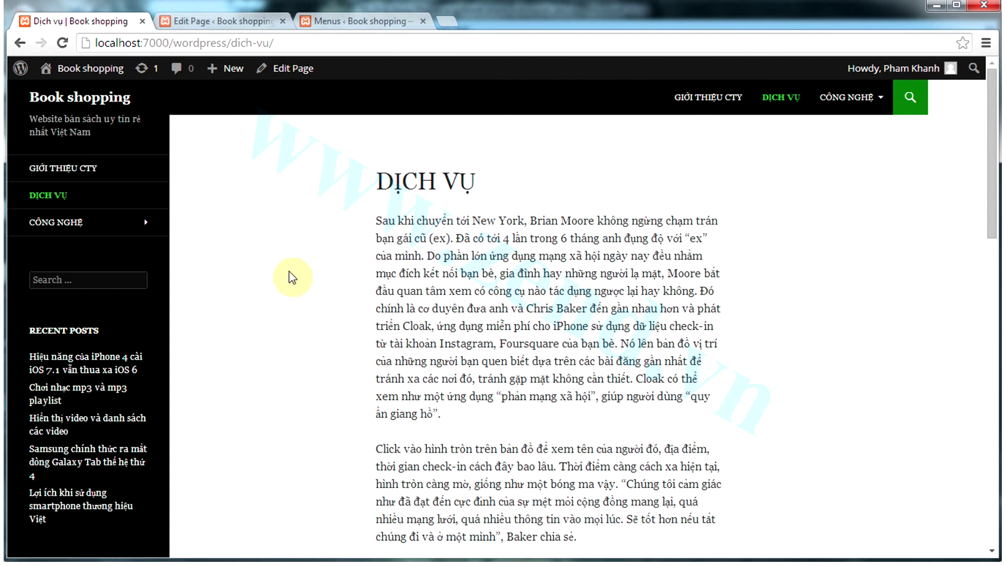
# Step: Create a new page titled "Nhân sự" and paste the copied article into its content as plain text
pyautogui.click(196, 21)
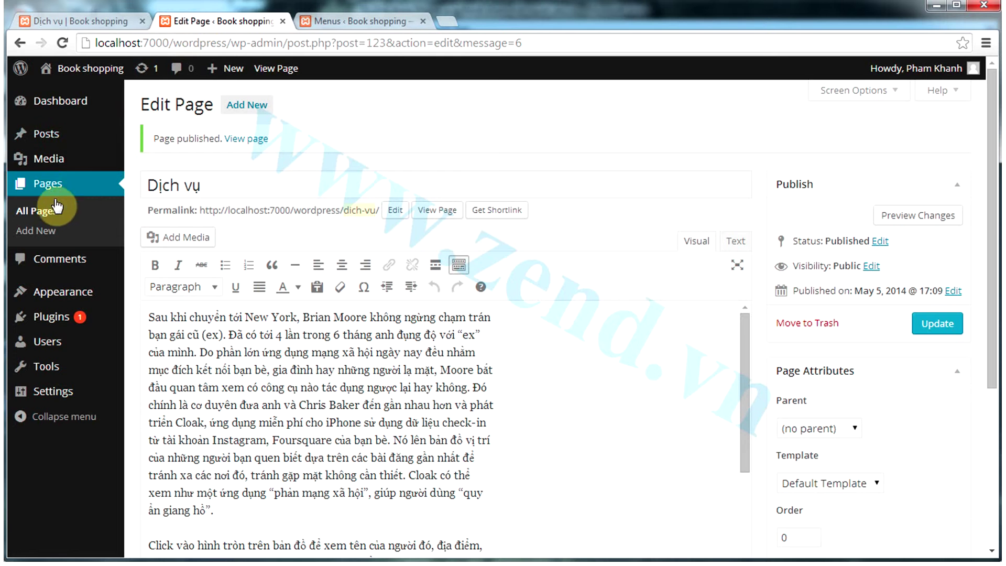
pyautogui.click(43, 231)
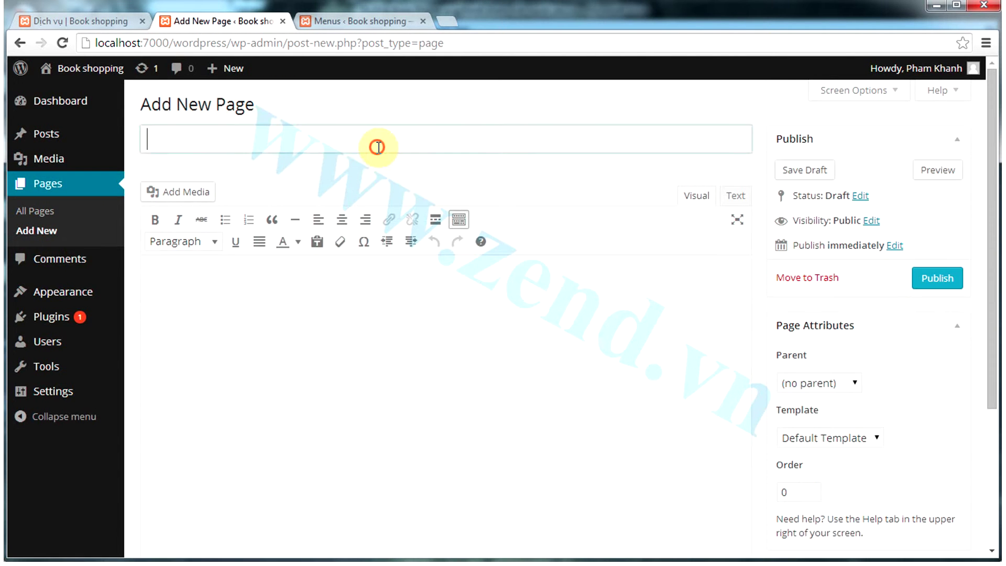
pyautogui.write('Nhân sự')
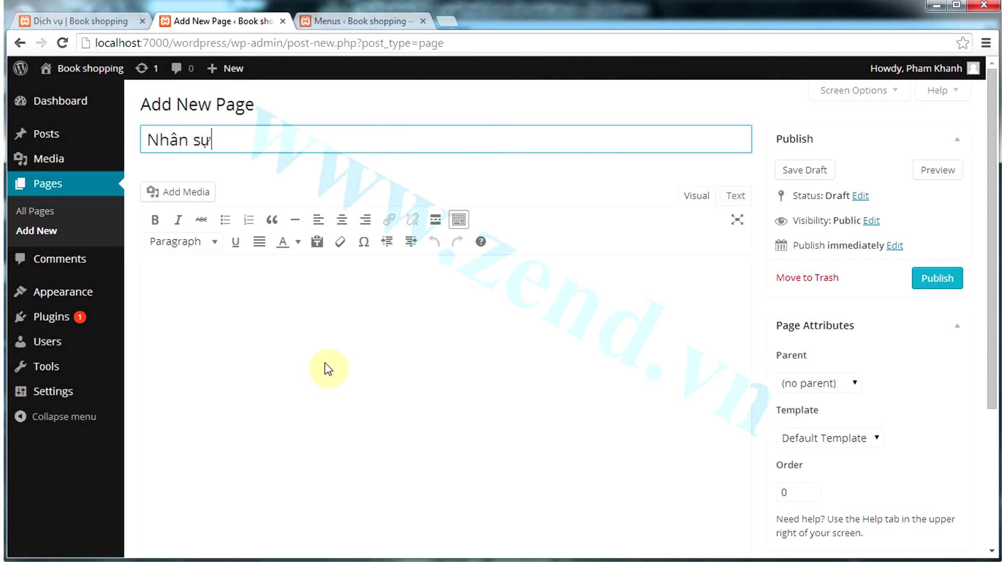
pyautogui.click(317, 325)
pyautogui.click(317, 241)
pyautogui.click(673, 355)
pyautogui.hotkey('ctrl', 'v')
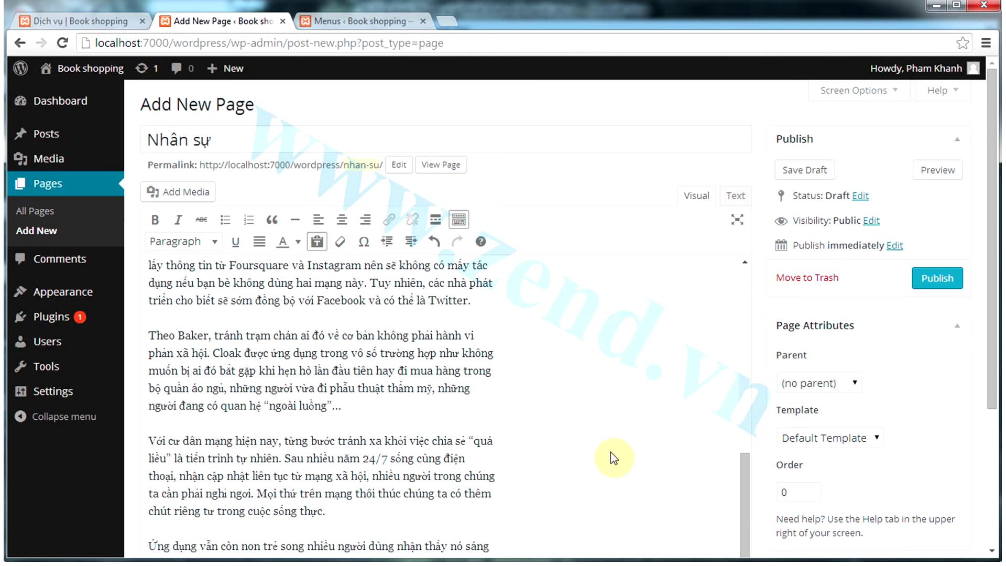
# Step: Set Giới thiệu as the parent of the Nhân sự page and publish it
pyautogui.click(857, 384)
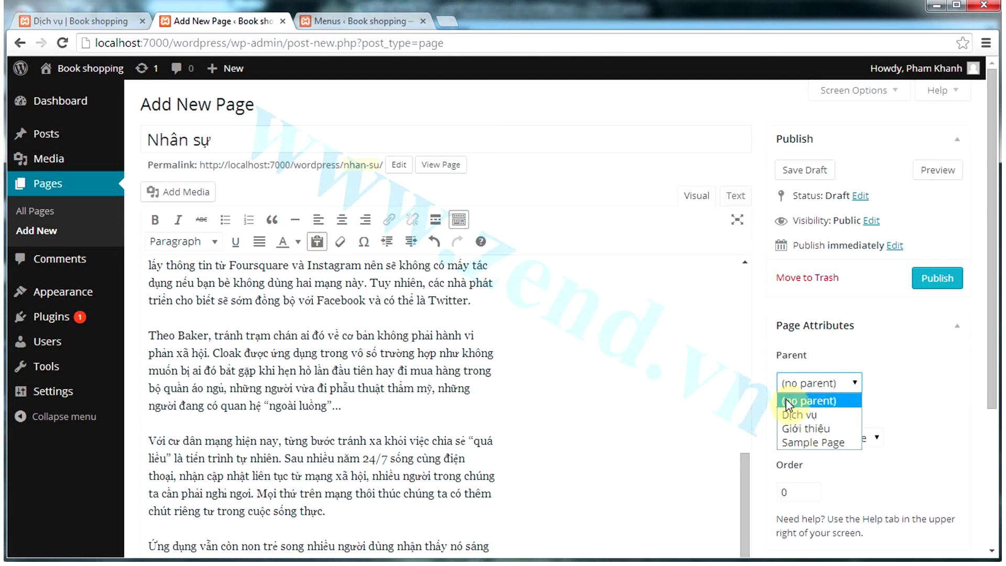
pyautogui.click(811, 433)
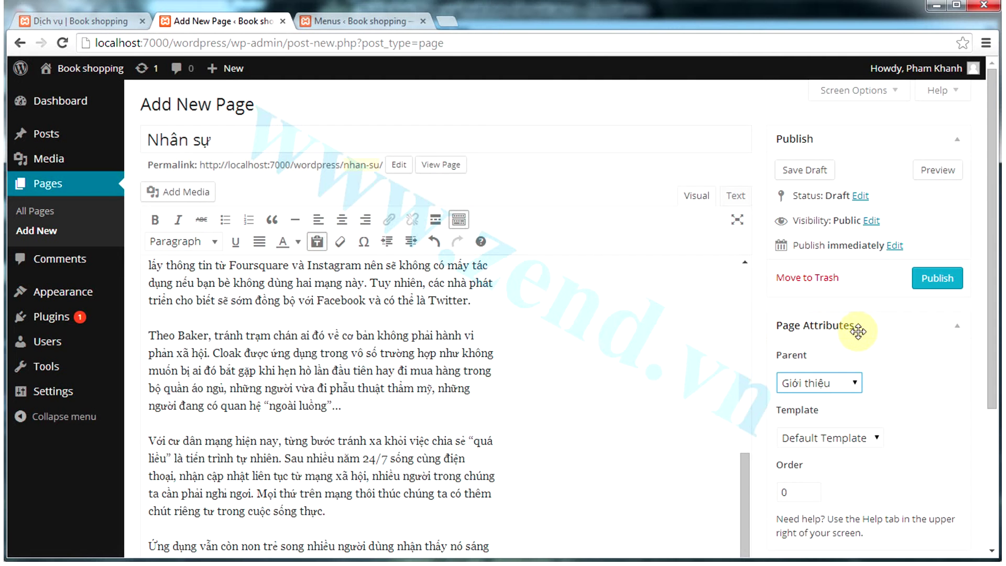
pyautogui.click(942, 286)
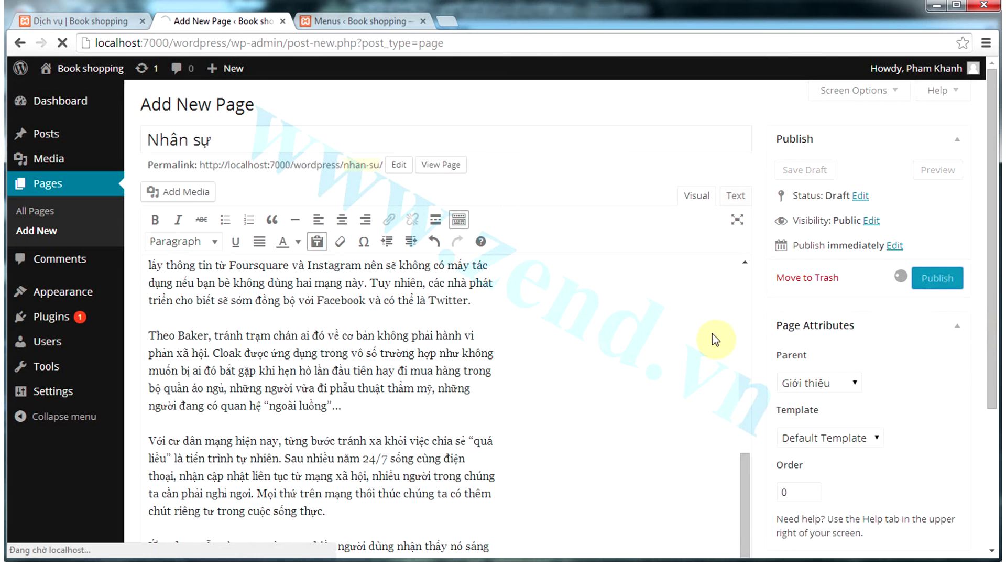
# Step: Switch to the Menus administration page and reload it, agreeing to resubmit the form
pyautogui.click(377, 21)
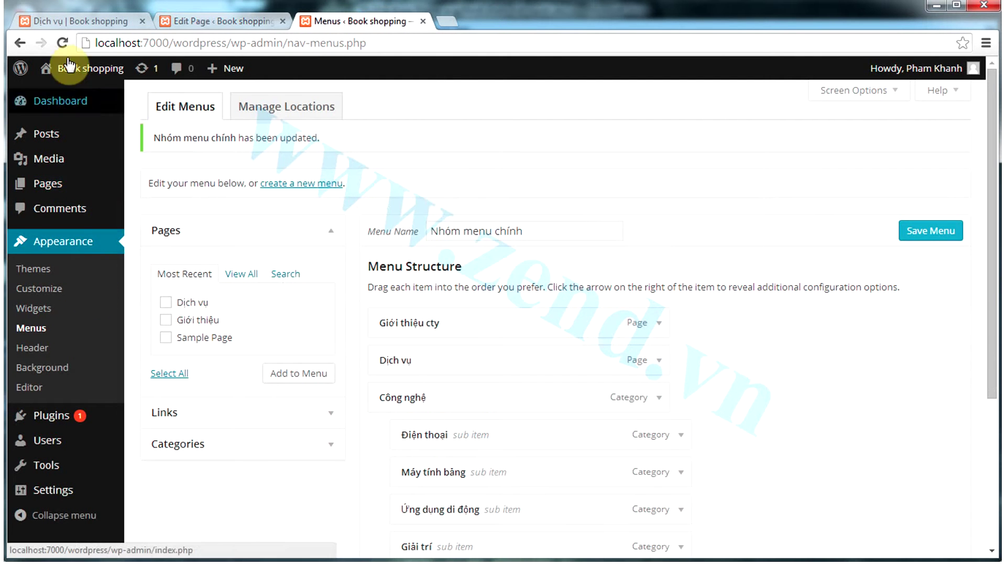
pyautogui.click(62, 42)
pyautogui.click(544, 156)
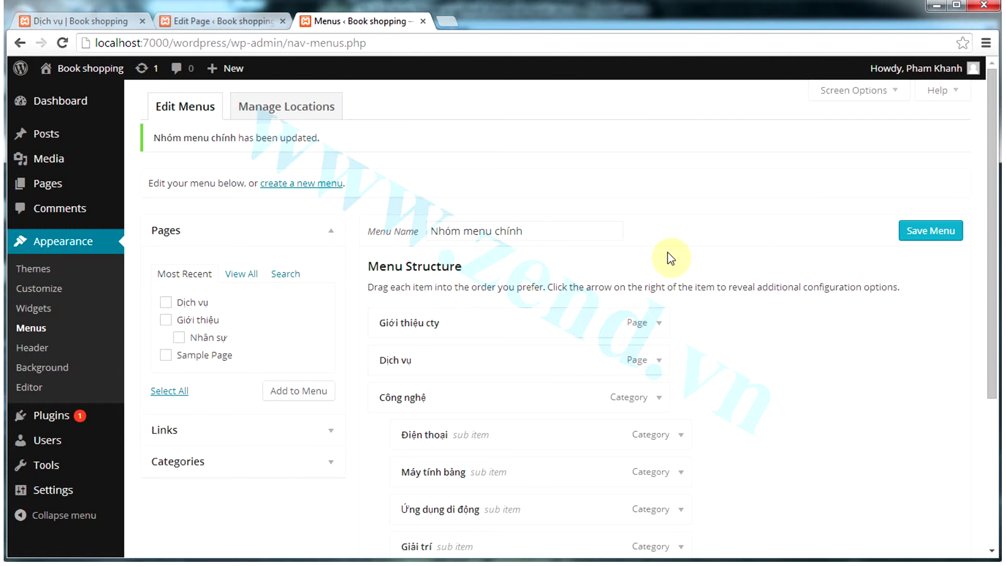
# Step: Add the Nhân sự page to Nhóm menu chính, nest it as a sub item under Giới thiệu cty, and save the menu
pyautogui.click(178, 338)
pyautogui.click(315, 397)
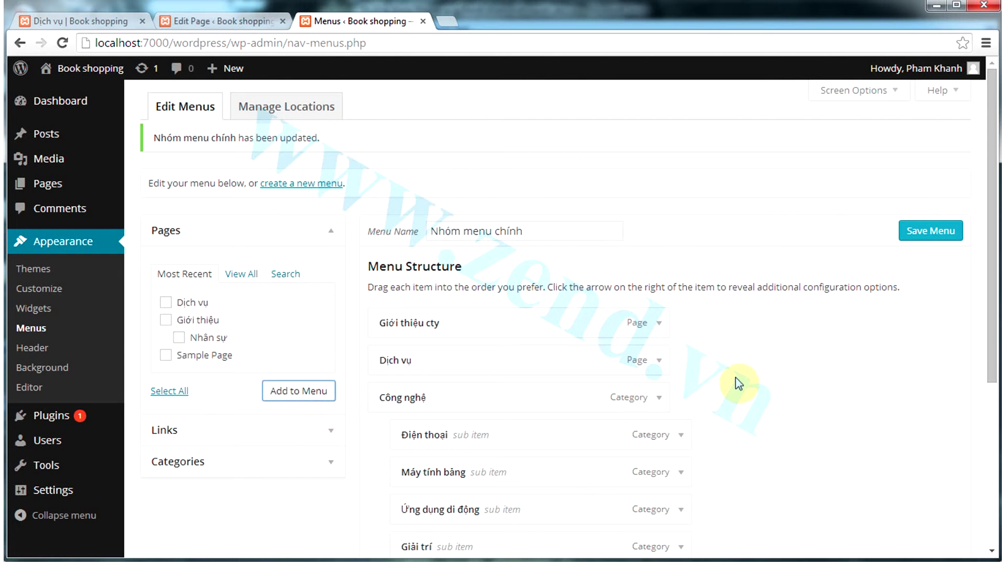
pyautogui.scroll(-5, 738, 384)
pyautogui.moveTo(582, 327); pyautogui.dragTo(617, 133)
pyautogui.scroll(3, 676, 206)
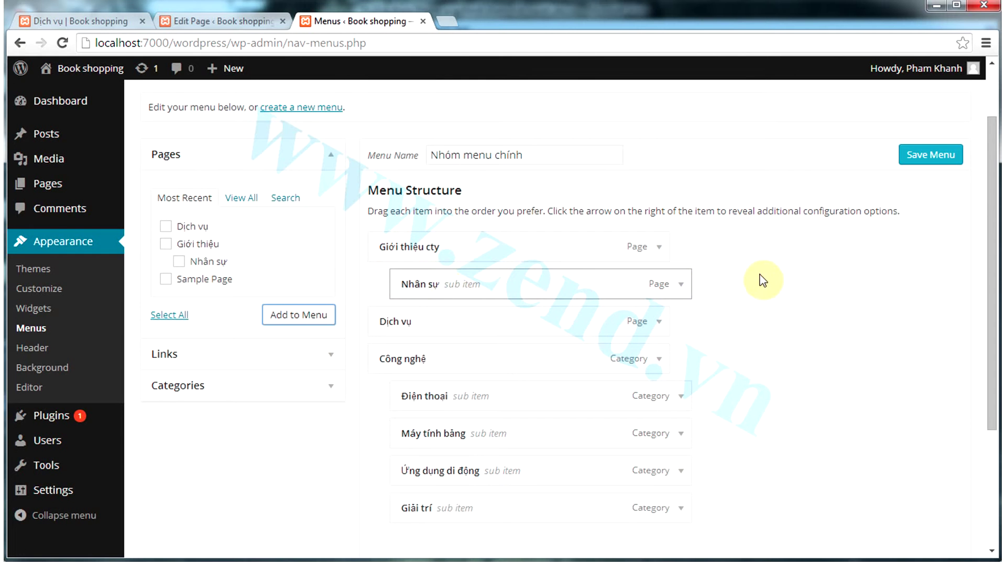
pyautogui.click(940, 164)
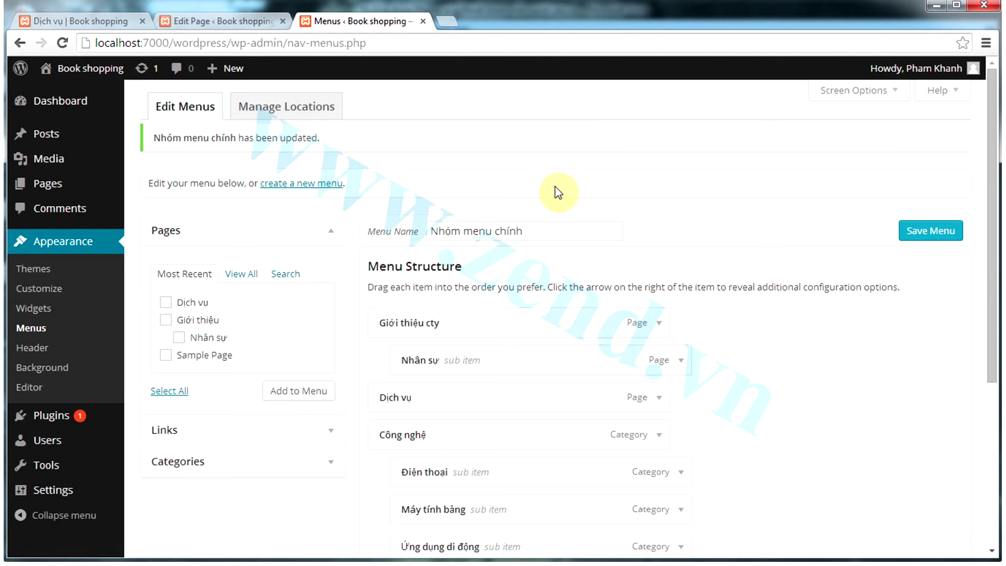
# Step: Reload the live site, open Nhân sự from the Giới thiệu cty submenu, and check the page's title
pyautogui.click(95, 20)
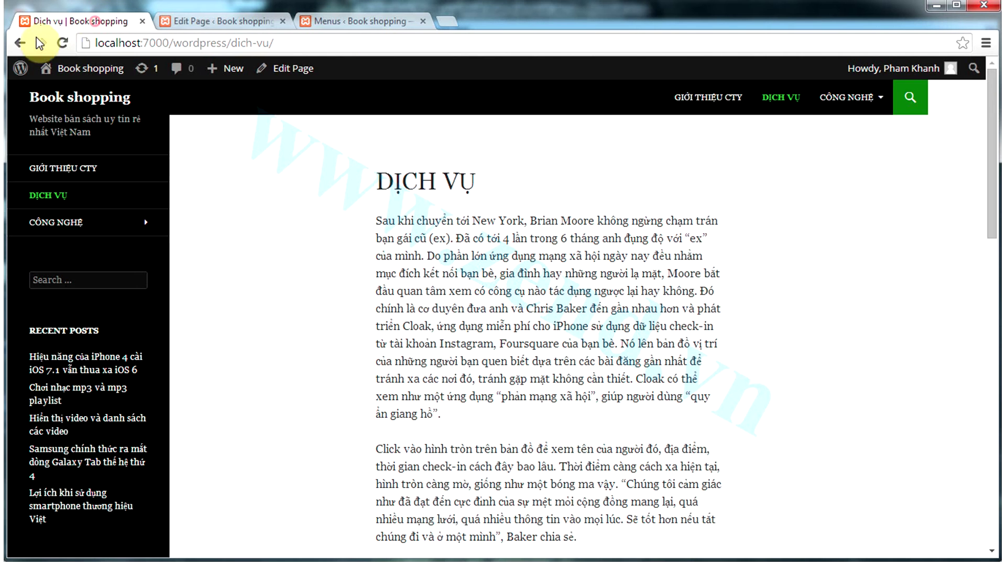
pyautogui.click(61, 43)
pyautogui.moveTo(50, 169)
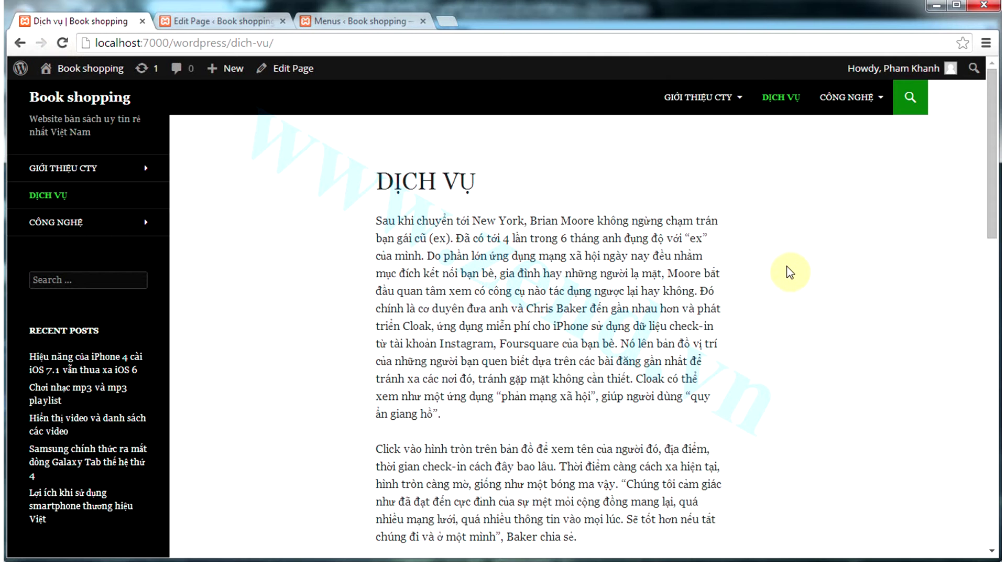
pyautogui.moveTo(749, 108)
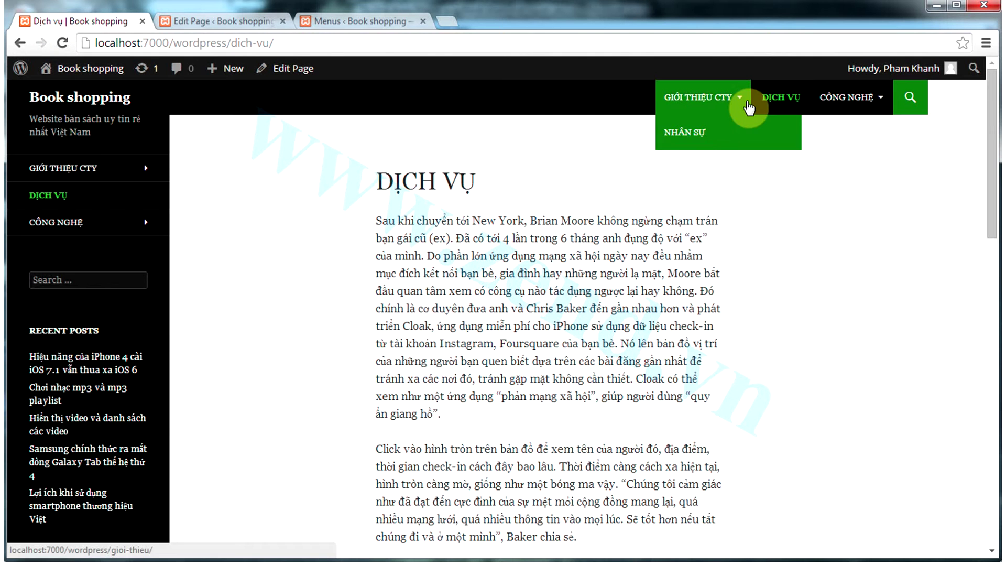
pyautogui.click(706, 130)
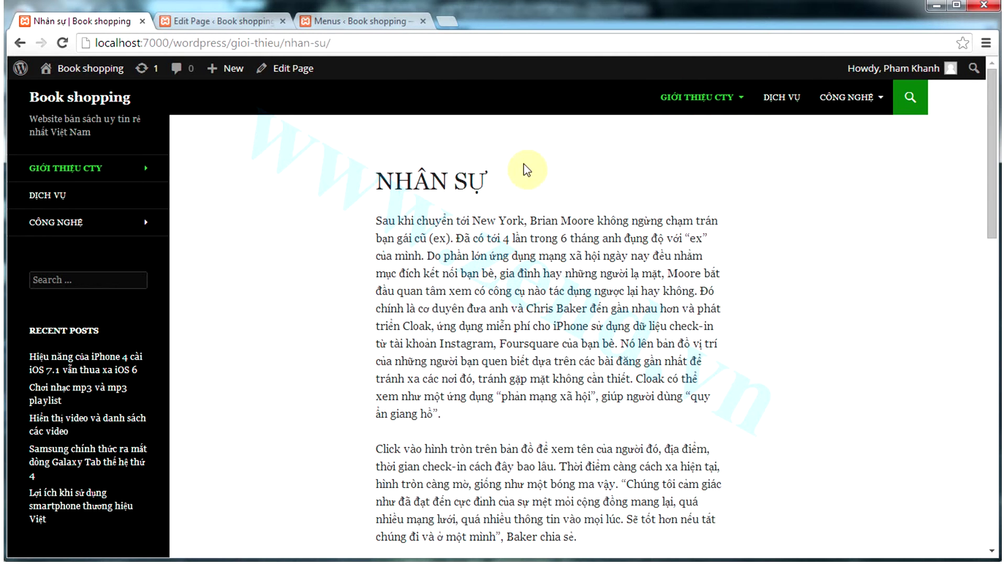
pyautogui.moveTo(368, 175); pyautogui.dragTo(517, 198)
pyautogui.click(552, 214)
# Step: Create a new page titled "Định hướng phát triển" and paste the copied article into its content as plain text
pyautogui.click(229, 26)
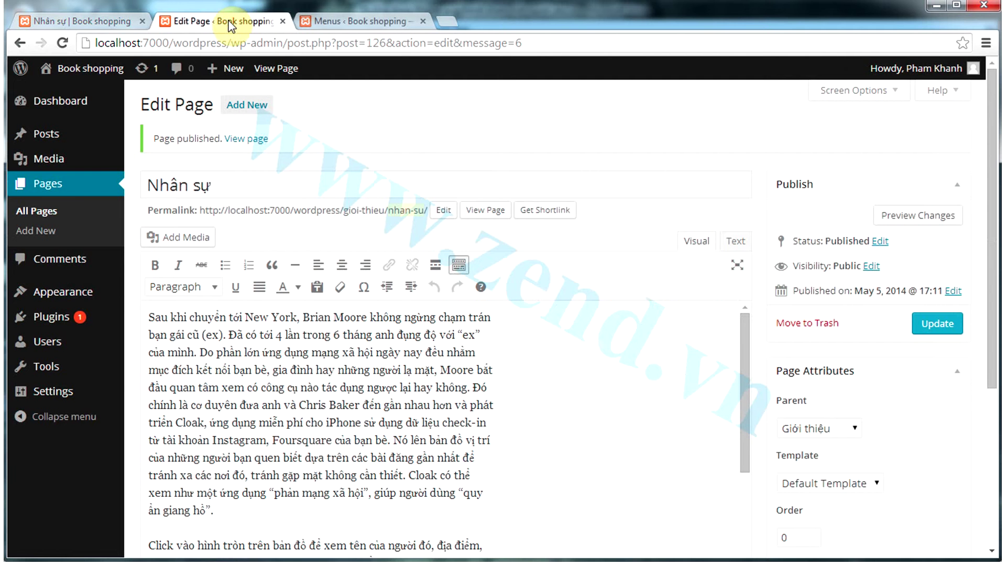
pyautogui.click(49, 227)
pyautogui.click(312, 137)
pyautogui.write('Định hướng ph')
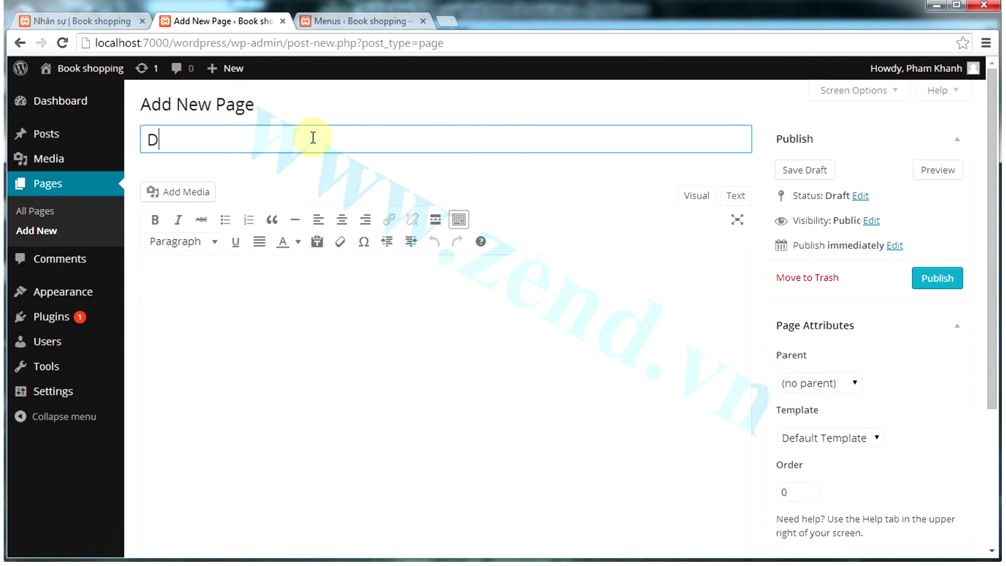
pyautogui.write('át triển')
pyautogui.click(360, 312)
pyautogui.click(317, 241)
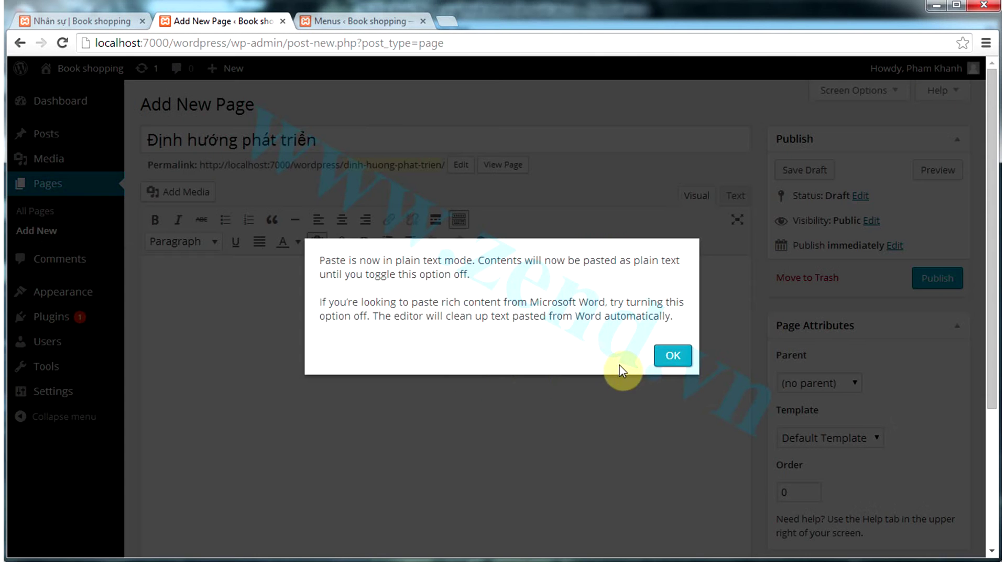
pyautogui.click(666, 356)
pyautogui.hotkey('ctrl', 'v')
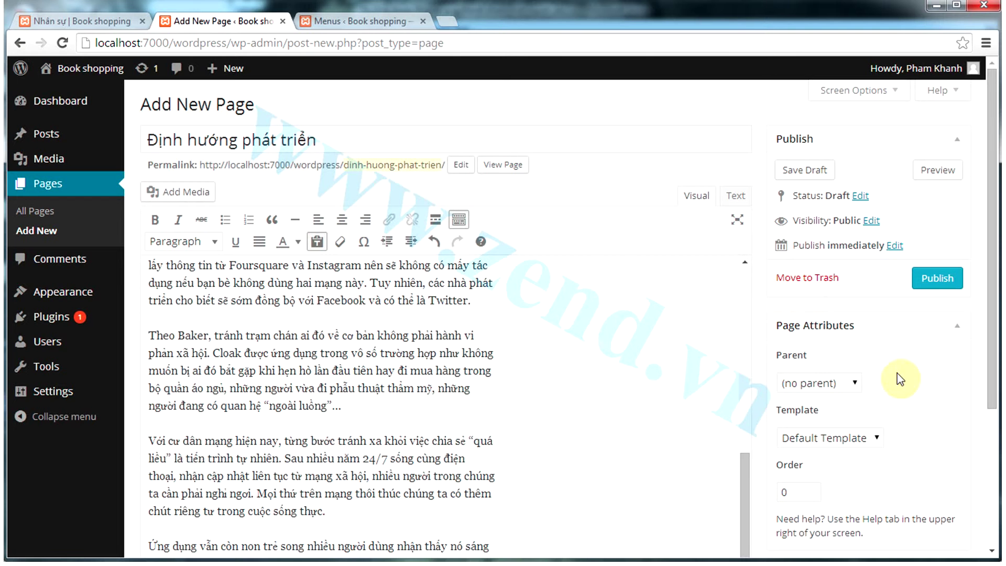
# Step: Set Giới thiệu as the parent of the Định hướng phát triển page
pyautogui.click(856, 385)
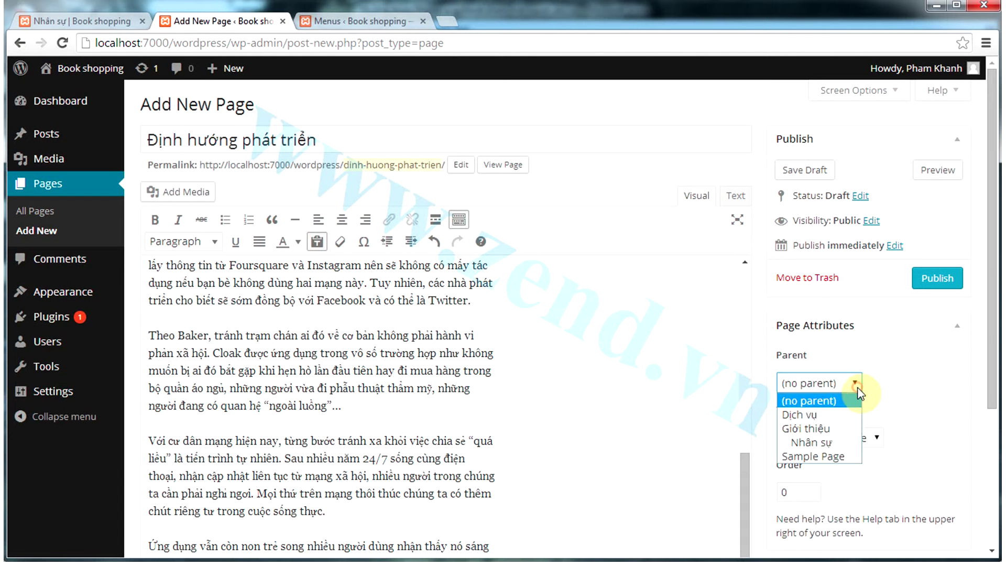
pyautogui.click(820, 428)
pyautogui.moveTo(993, 365); pyautogui.dragTo(988, 396)
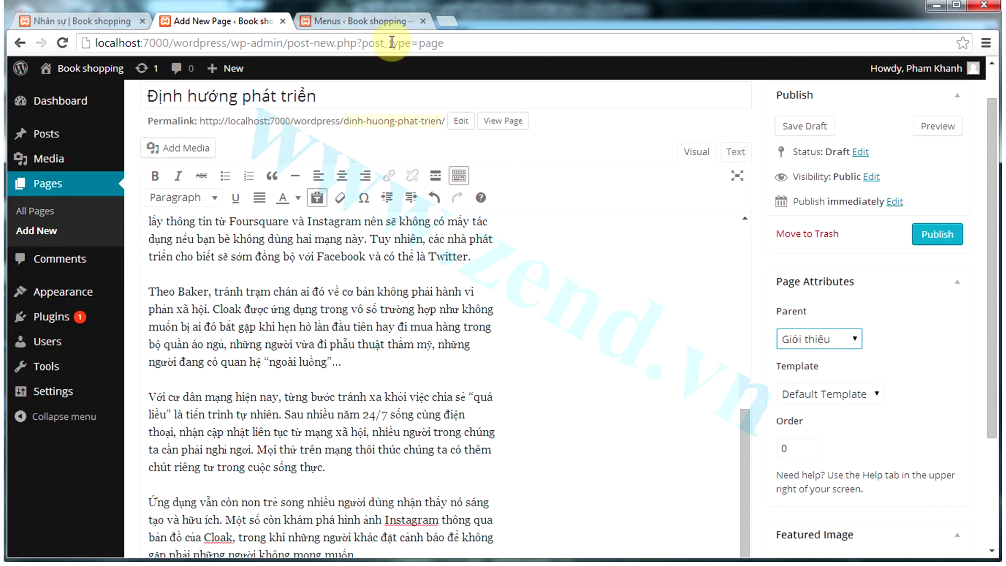
# Step: Check the page list in the Menus administration, return to the Định hướng phát triển draft, and publish it
pyautogui.click(380, 22)
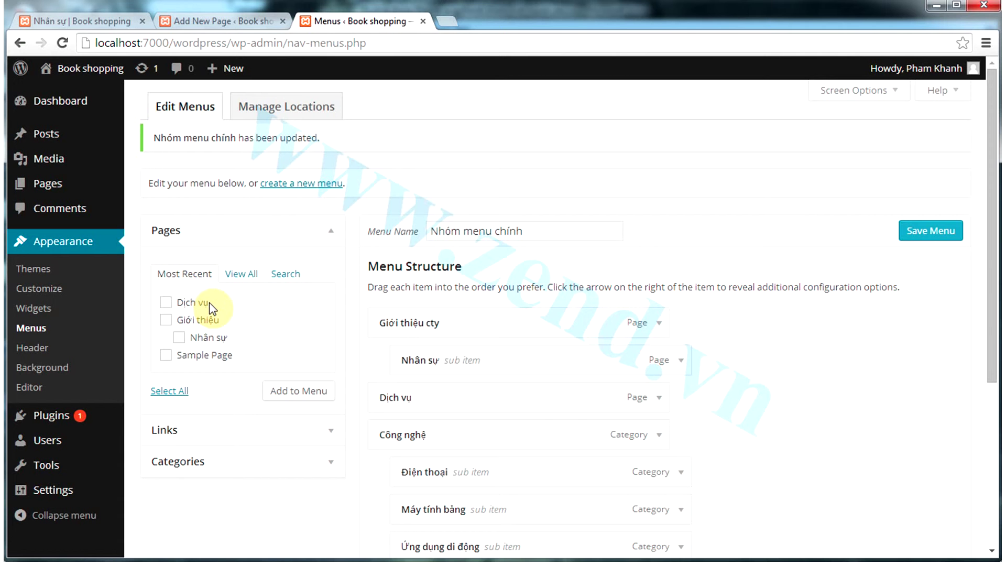
pyautogui.click(240, 29)
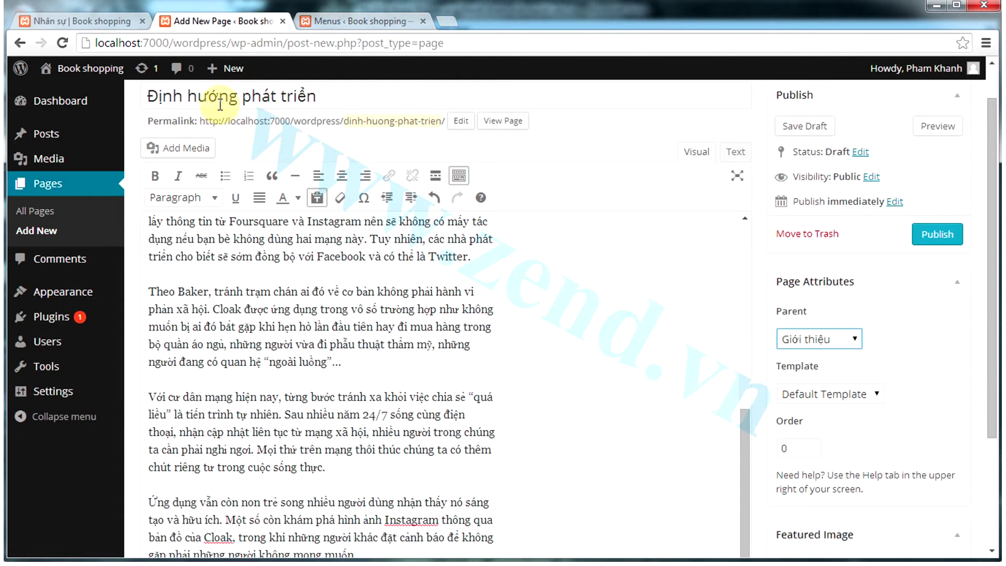
pyautogui.click(383, 20)
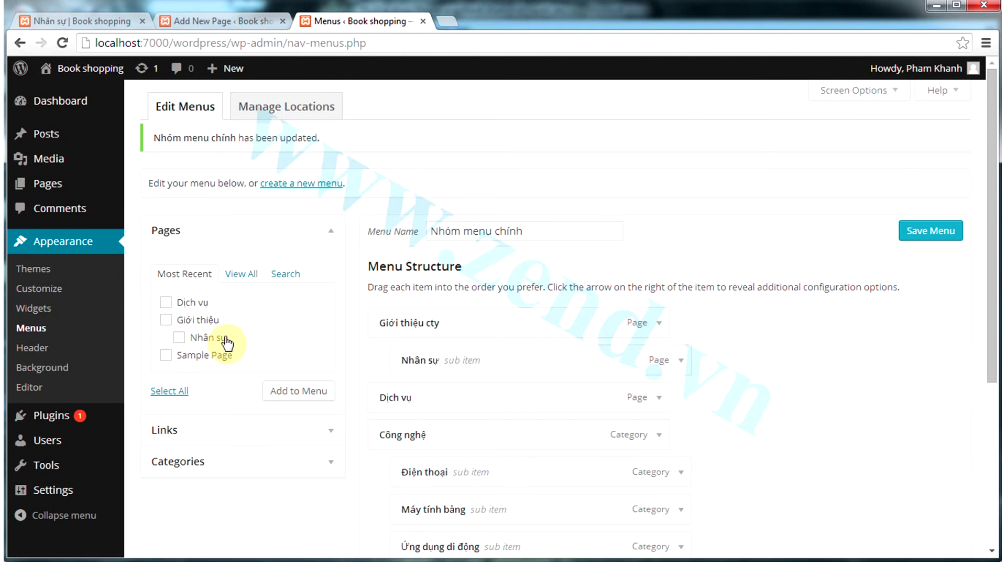
pyautogui.click(249, 24)
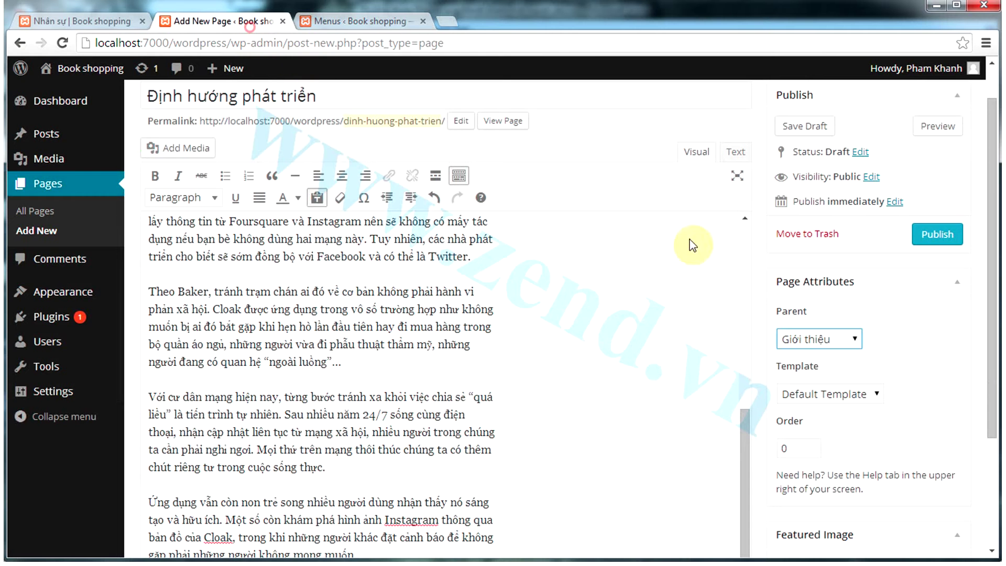
pyautogui.click(943, 241)
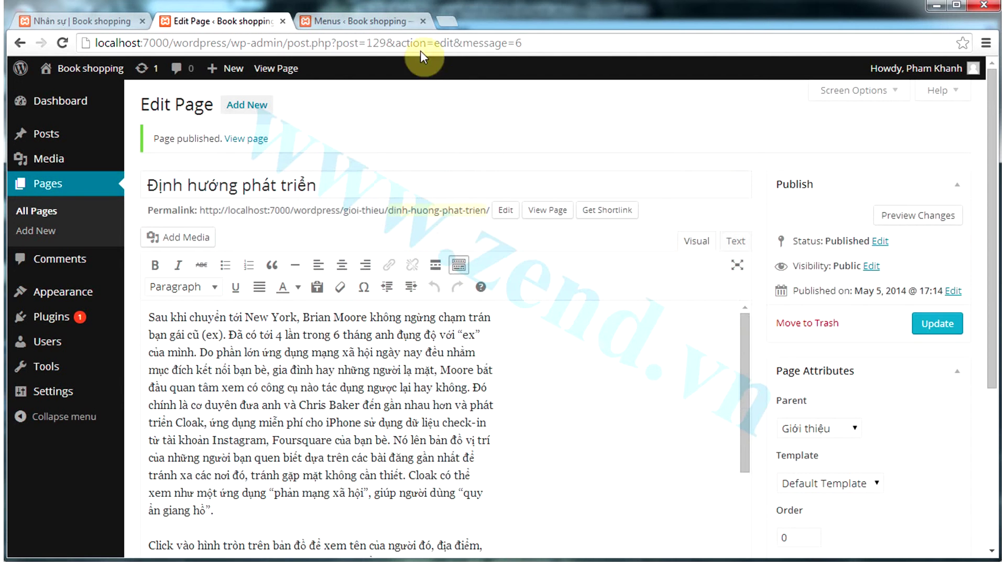
# Step: Go back to the Menus administration page and refresh its page list, agreeing to resubmit the form
pyautogui.click(377, 25)
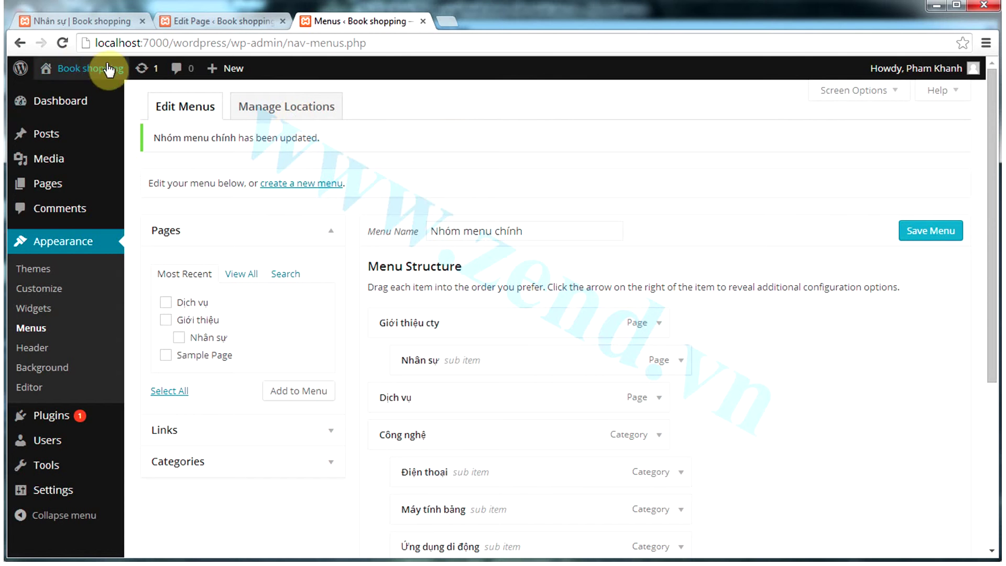
pyautogui.click(64, 42)
pyautogui.click(543, 156)
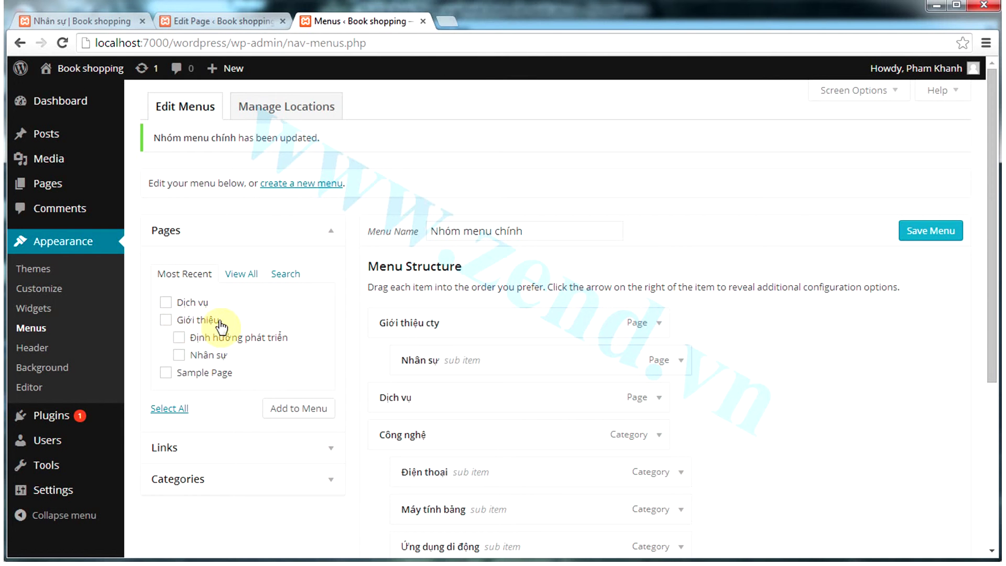
# Step: Add the Định hướng phát triển page to Nhóm menu chính and place it as a sub item of Giới thiệu cty, below Nhân sự
pyautogui.click(179, 339)
pyautogui.click(298, 409)
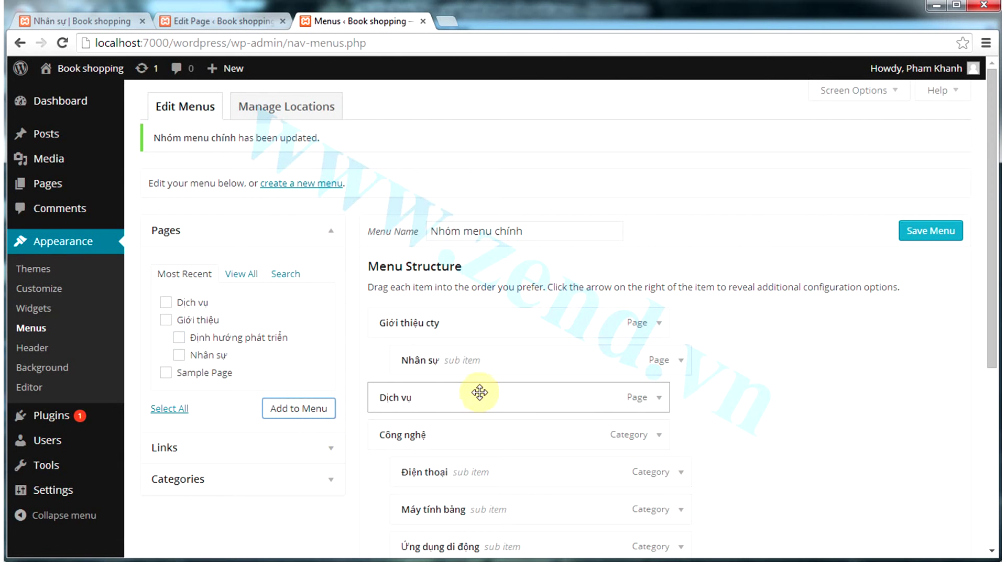
pyautogui.scroll(-6, 480, 392)
pyautogui.scroll(3, 478, 386)
pyautogui.moveTo(473, 470); pyautogui.dragTo(502, 244)
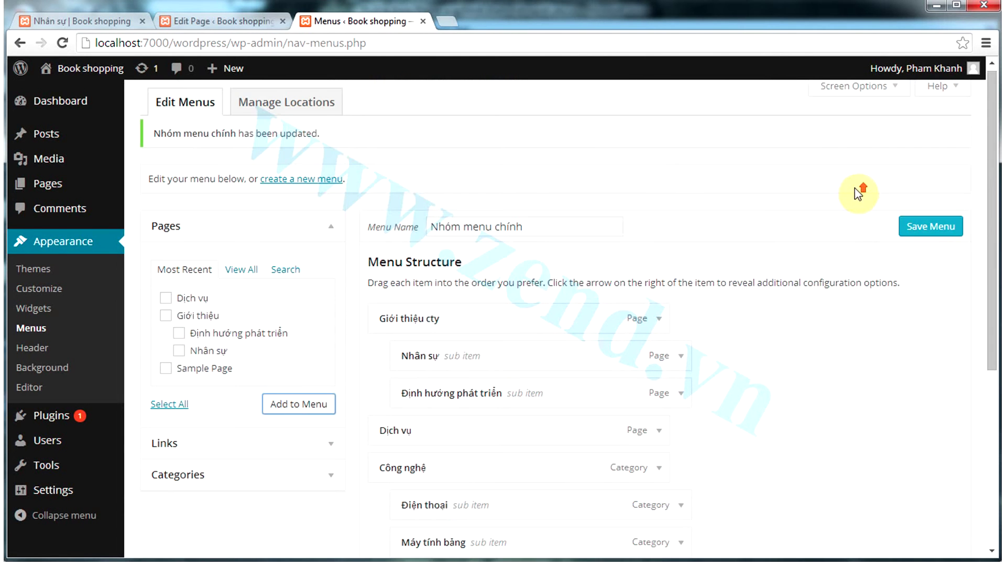
# Step: Save Nhóm menu chính, reload the site, and open Định hướng phát triển from the Giới thiệu cty submenu
pyautogui.click(932, 230)
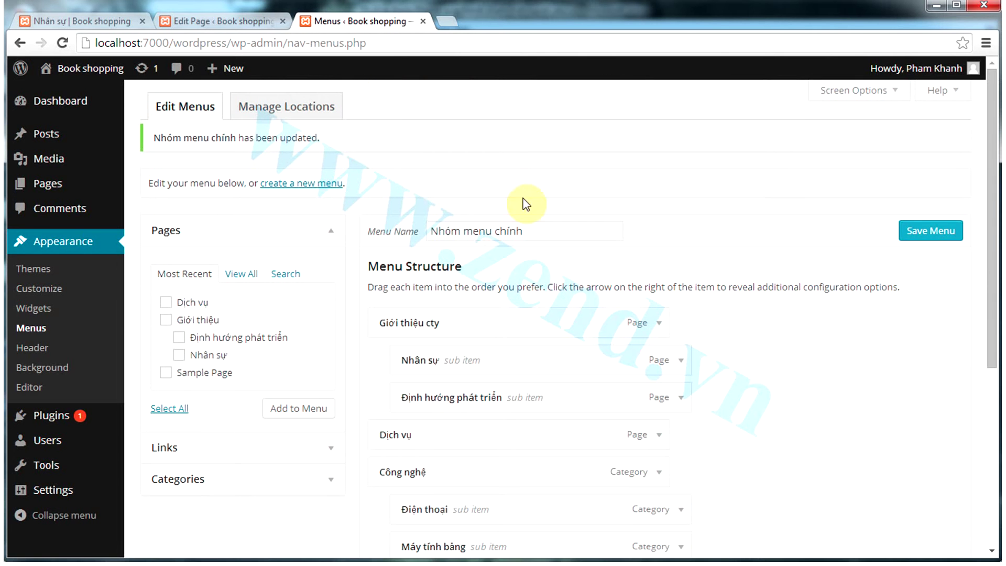
pyautogui.click(112, 21)
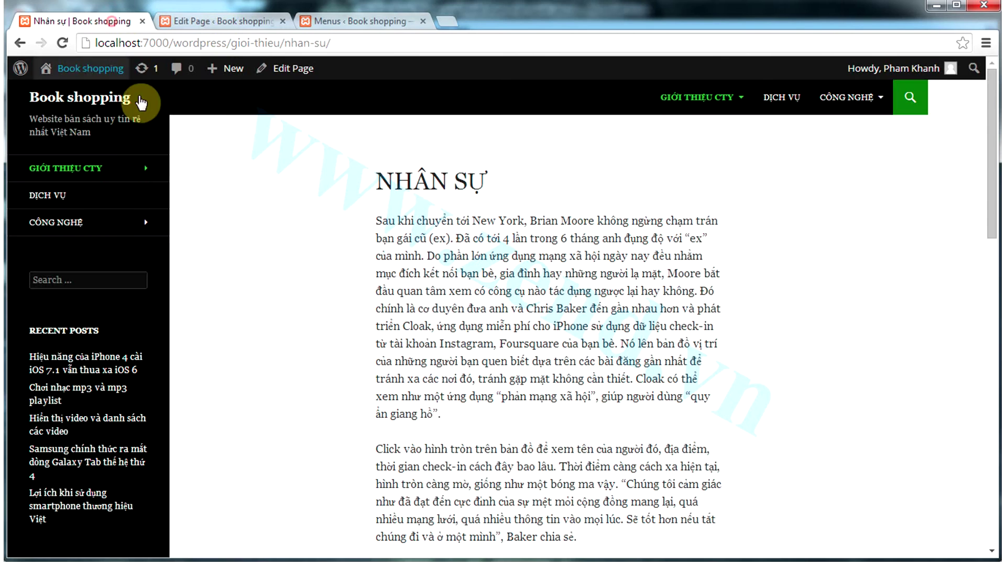
pyautogui.click(58, 43)
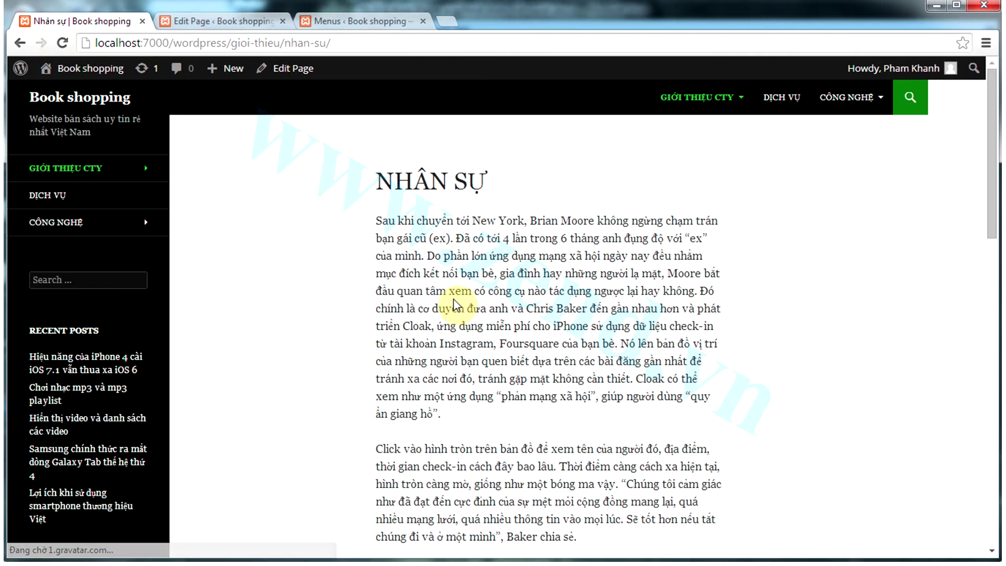
pyautogui.moveTo(738, 97)
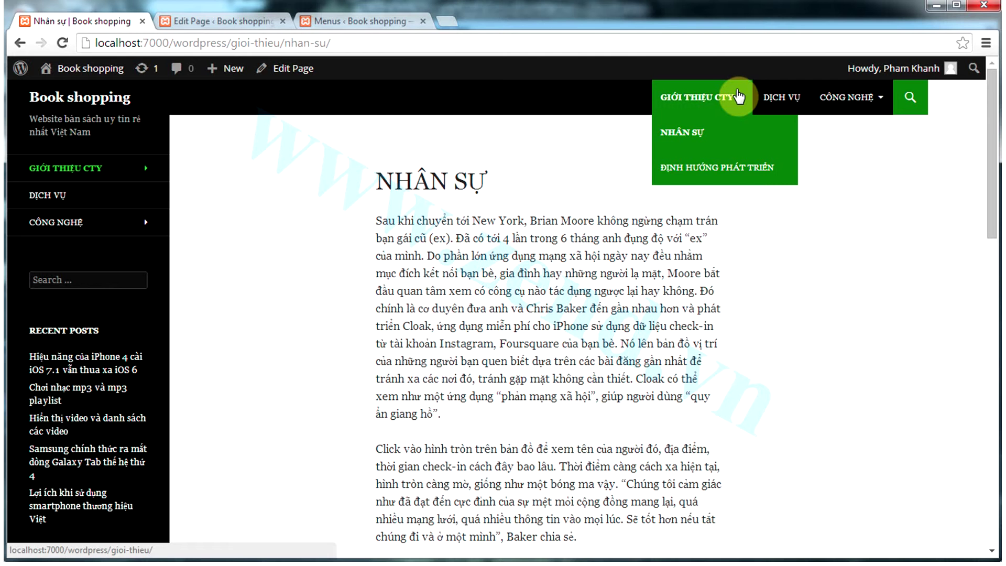
pyautogui.click(757, 167)
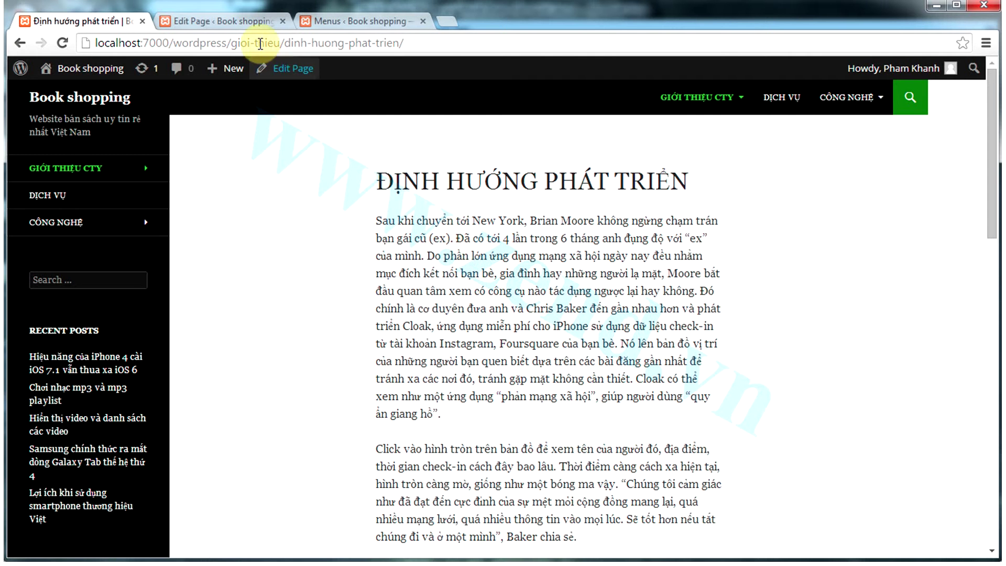
# Step: Insert a Read More tag after the first paragraph of the Định hướng phát triển page and update it
pyautogui.click(240, 32)
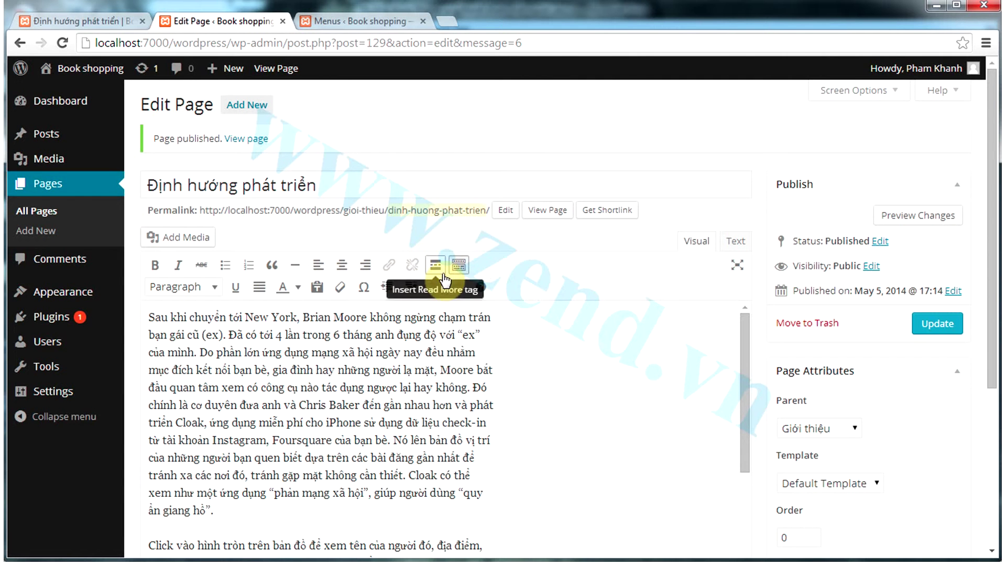
pyautogui.scroll(-3, 542, 418)
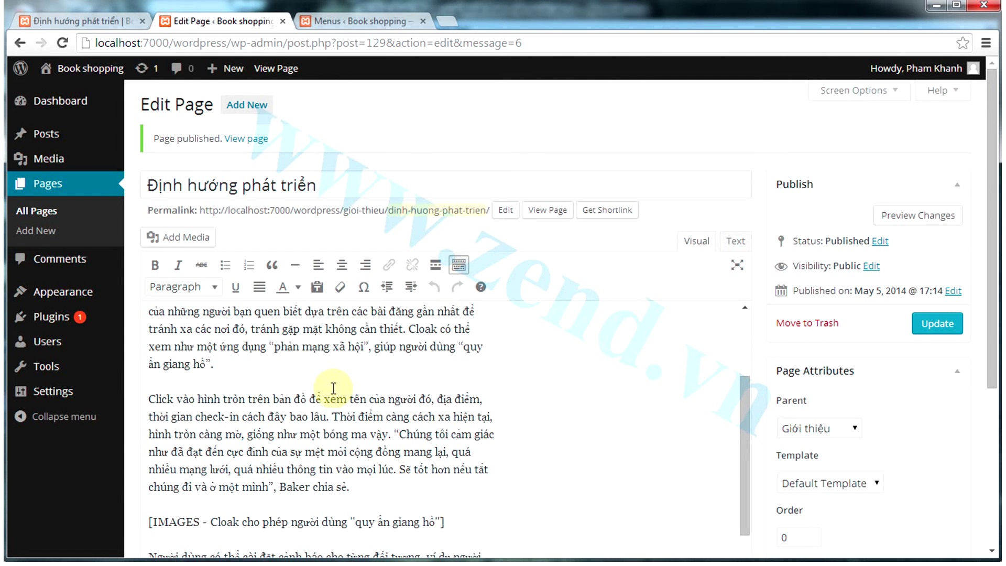
pyautogui.click(303, 371)
pyautogui.press('Return')
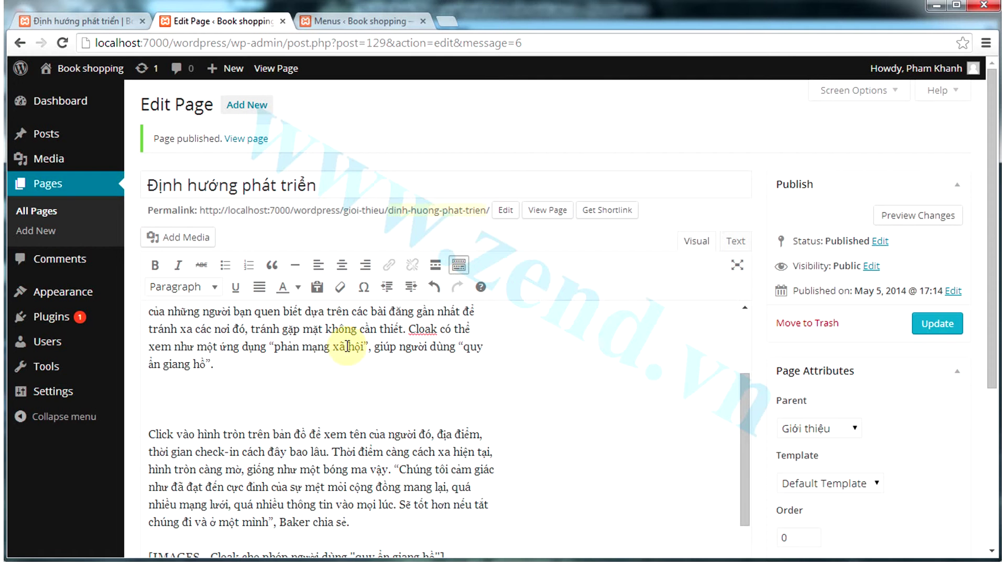
pyautogui.click(436, 266)
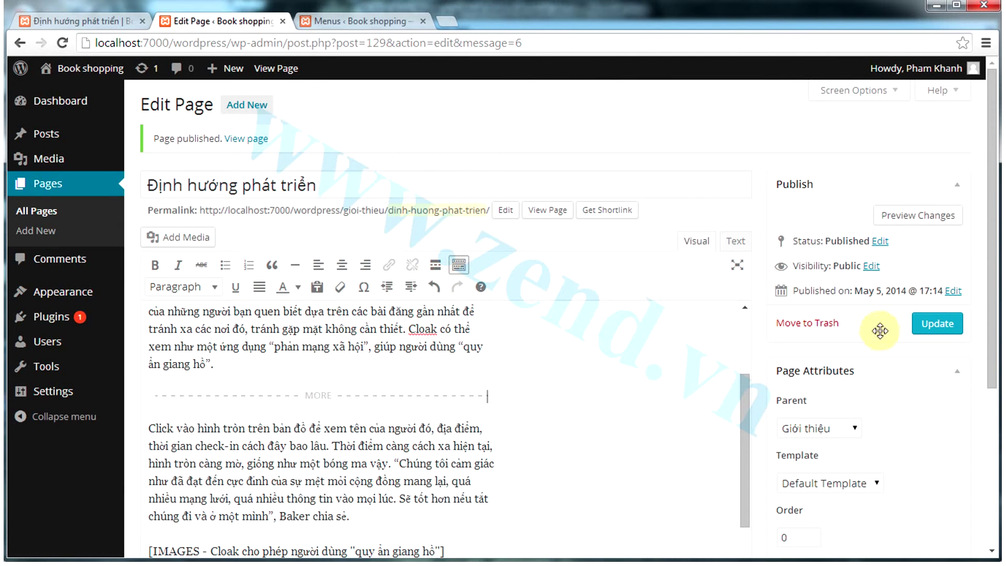
pyautogui.click(931, 323)
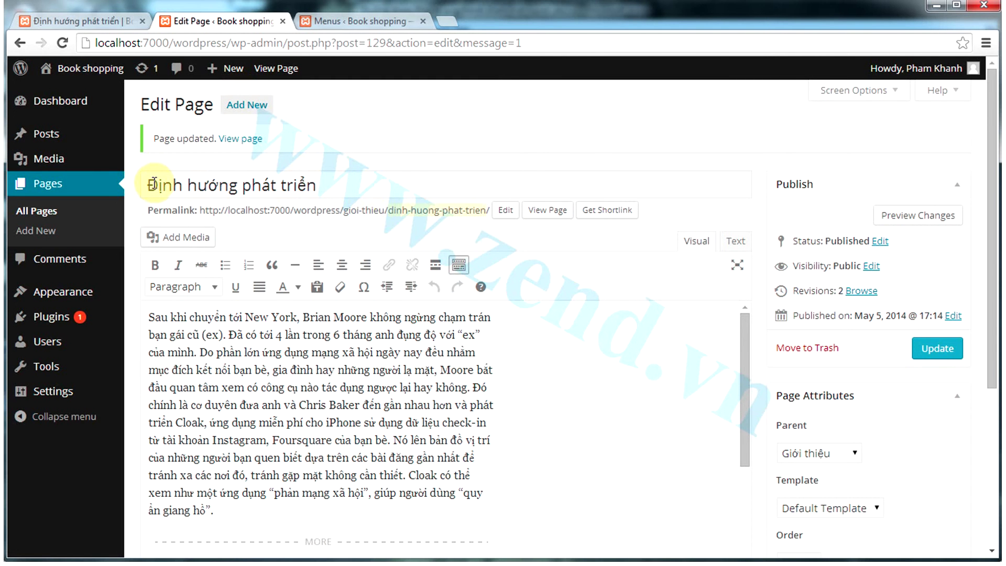
# Step: Reload the live Định hướng phát triển page and check how its content displays down to the comment form
pyautogui.click(105, 21)
pyautogui.click(64, 44)
pyautogui.scroll(-7, 333, 283)
pyautogui.scroll(-7, 331, 267)
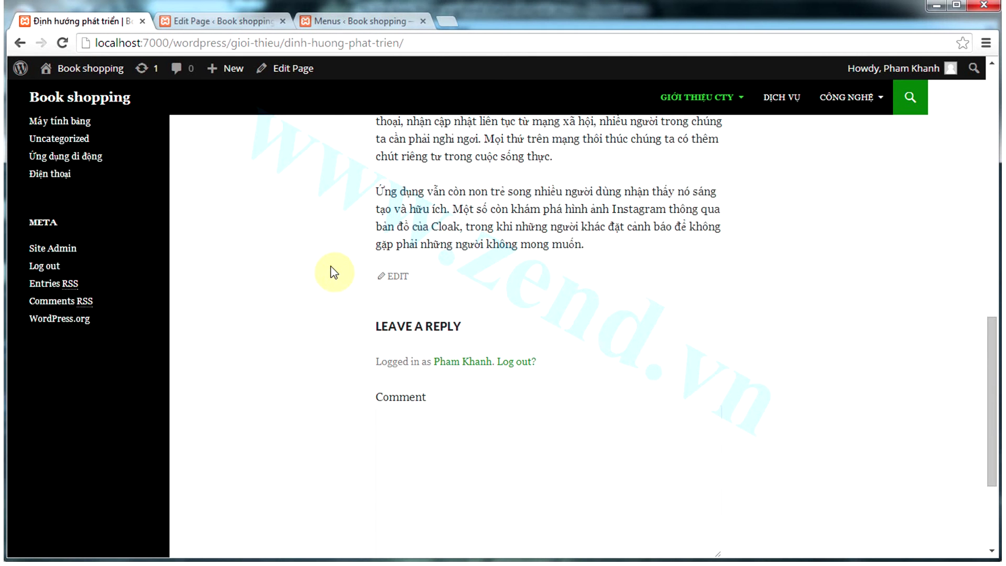
pyautogui.scroll(15, 331, 268)
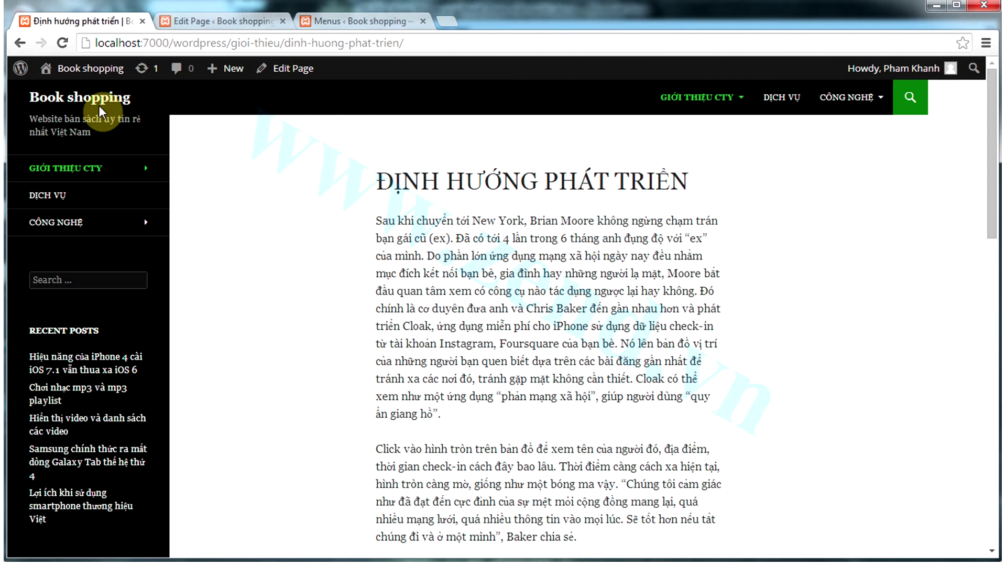
# Step: Compare the post excerpts on the site's home page with the Giới thiệu and Định hướng phát triển pages
pyautogui.click(58, 98)
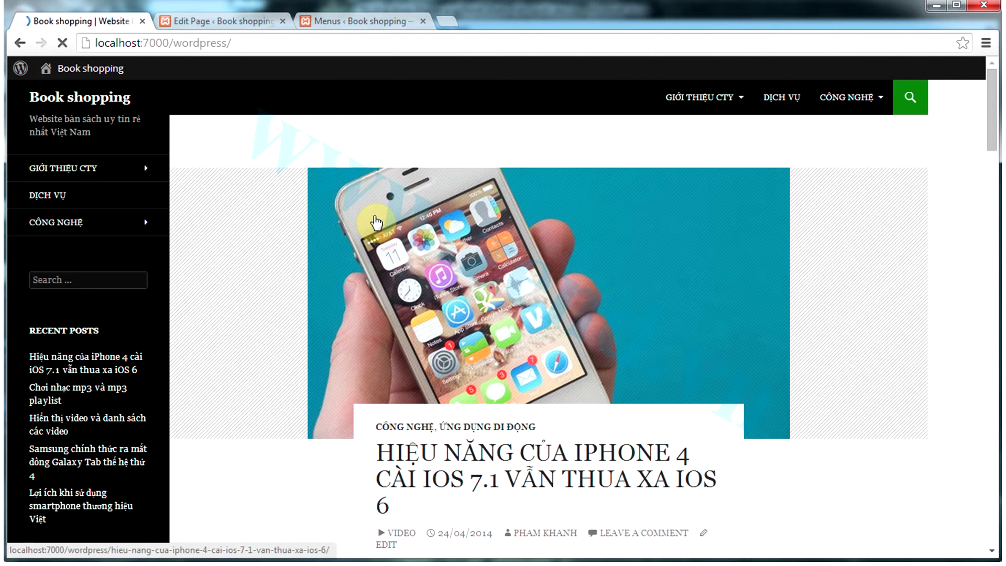
pyautogui.scroll(-10, 285, 213)
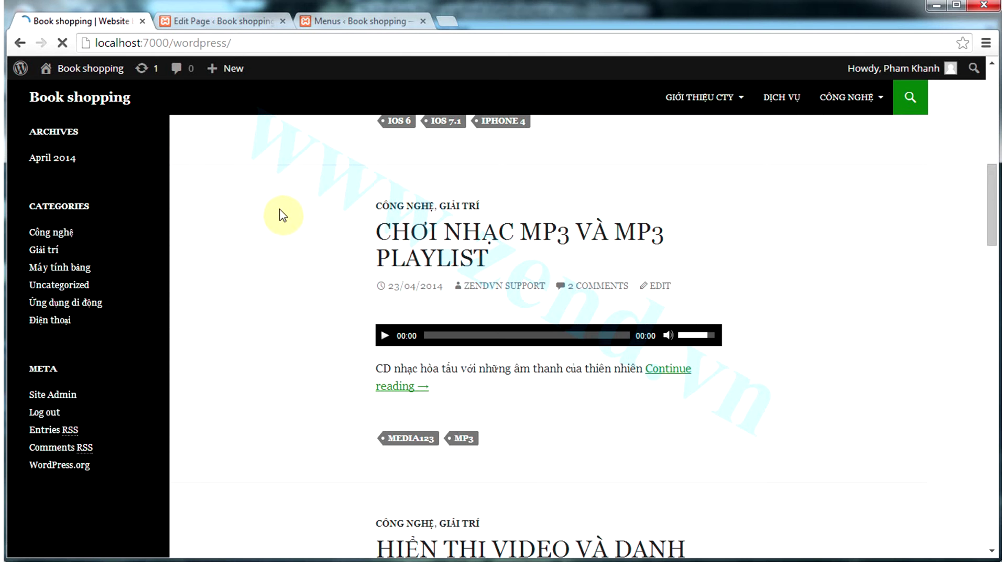
pyautogui.scroll(10, 283, 214)
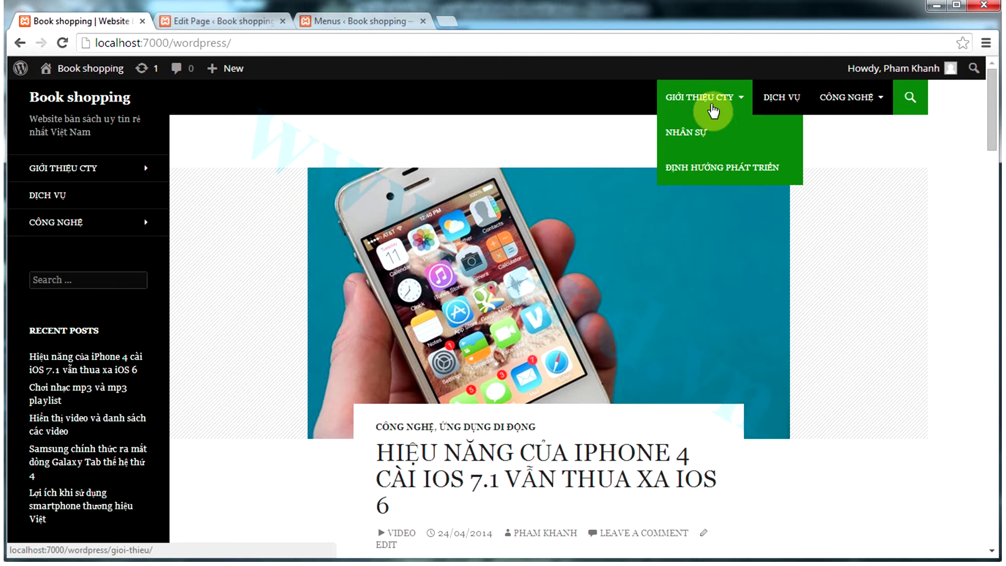
pyautogui.click(712, 110)
pyautogui.scroll(-15, 463, 145)
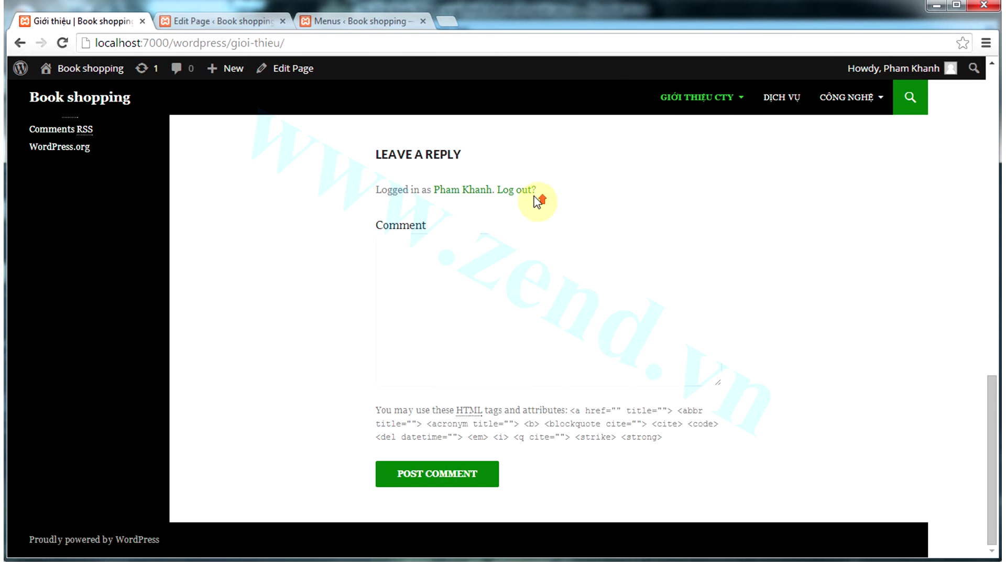
pyautogui.scroll(8, 538, 198)
pyautogui.moveTo(701, 102)
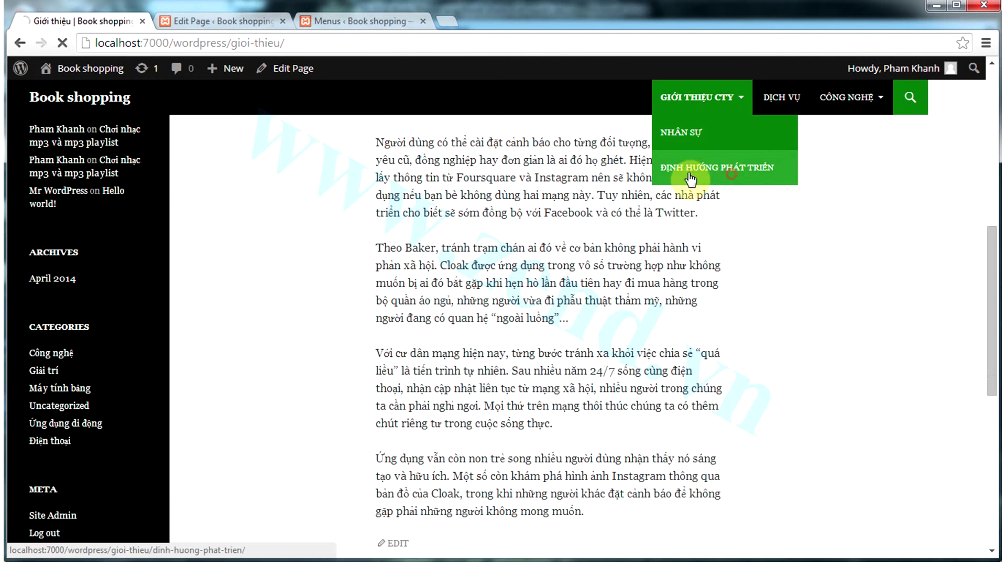
pyautogui.click(691, 170)
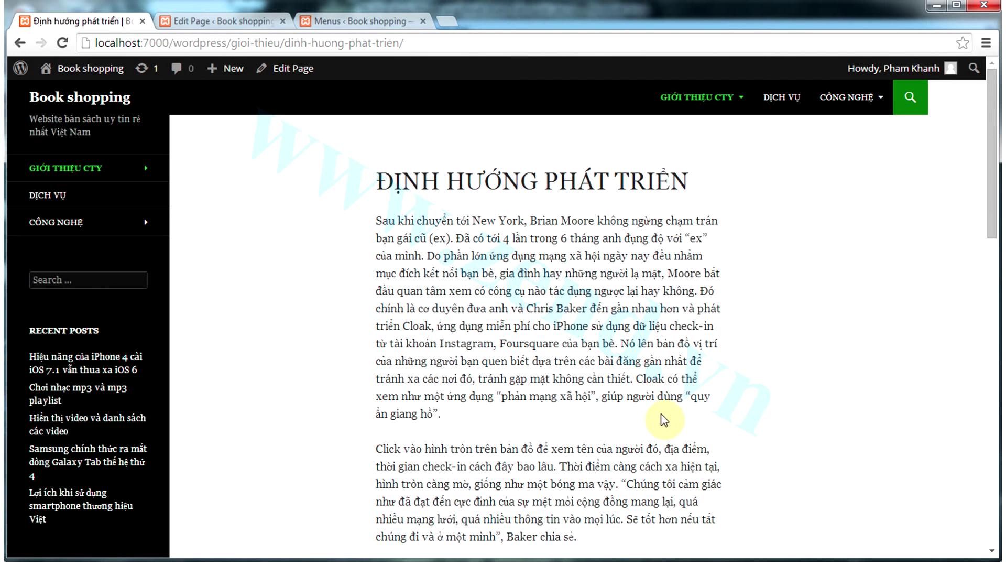
# Step: Insert the centered iPhone42.jpg image at the start of the Định hướng phát triển page content and update the page
pyautogui.click(251, 32)
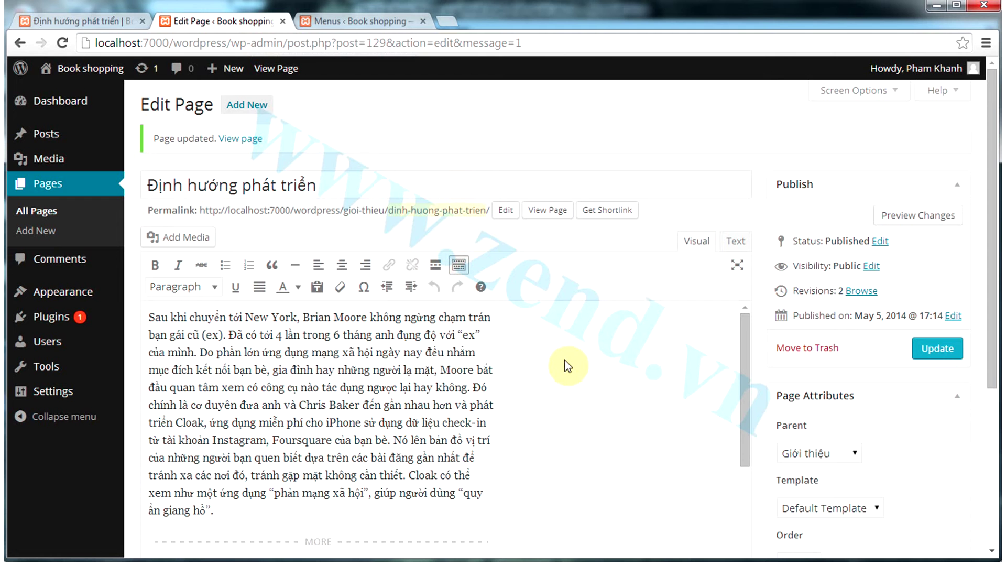
pyautogui.scroll(-3, 468, 340)
pyautogui.scroll(2, 468, 345)
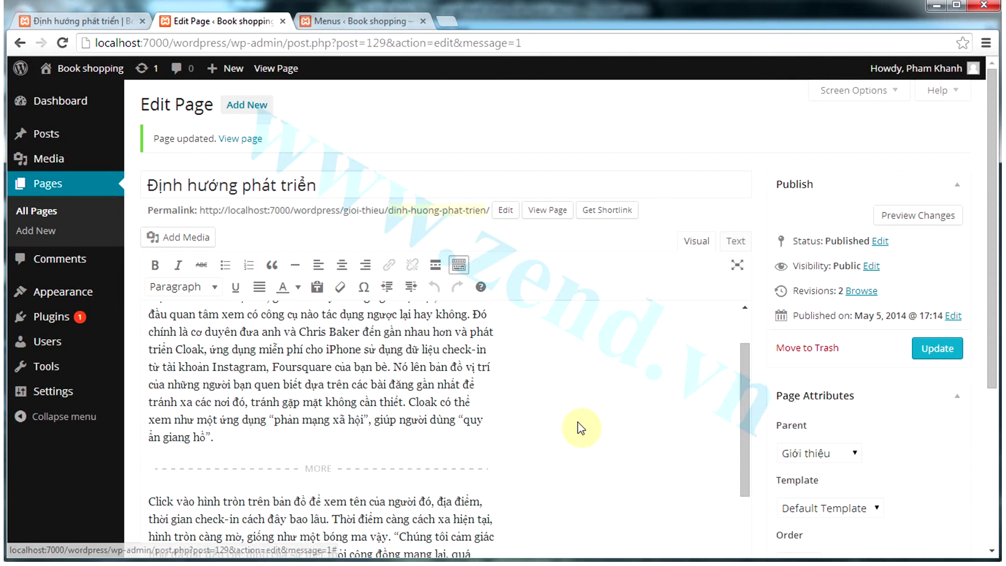
pyautogui.click(197, 243)
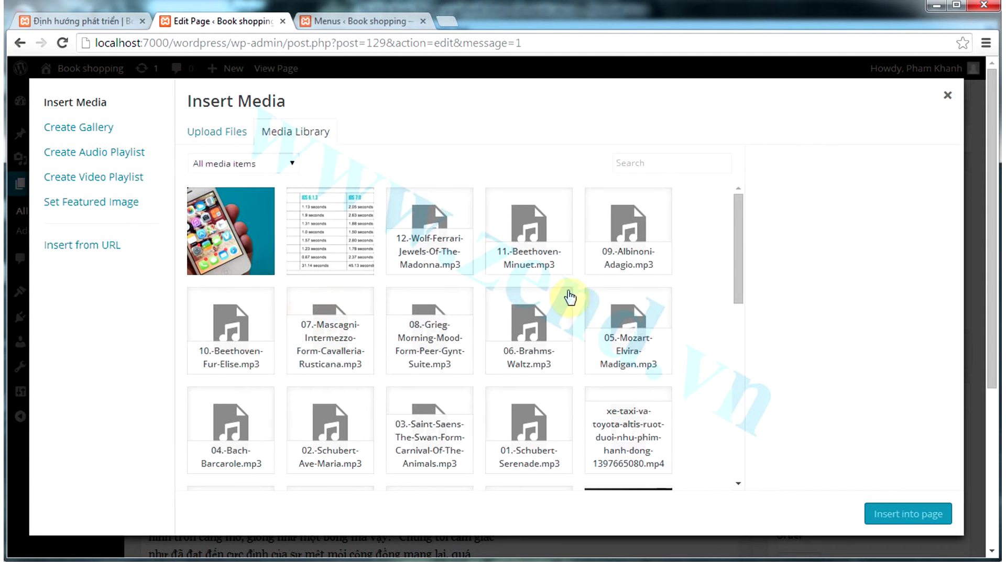
pyautogui.click(243, 235)
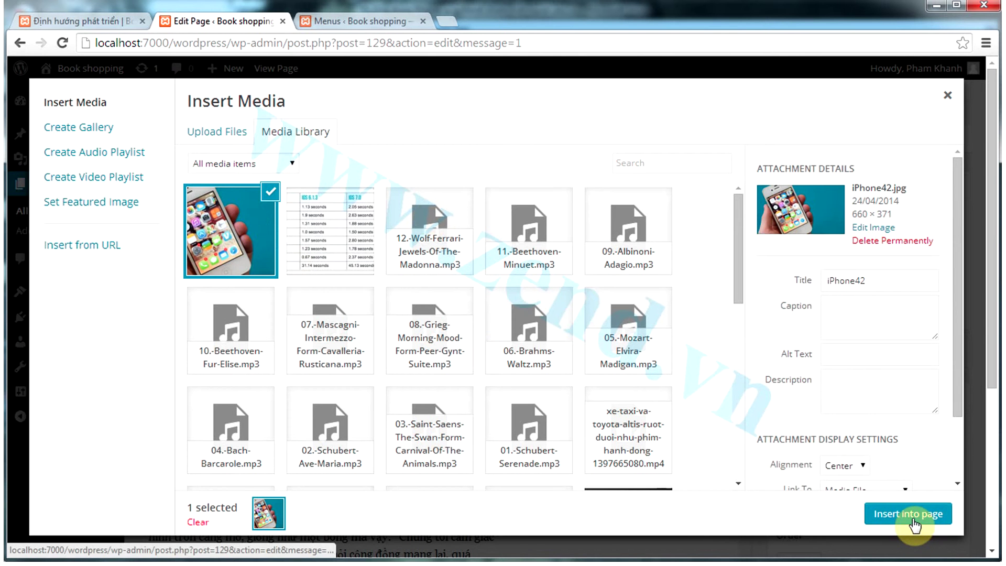
pyautogui.click(914, 518)
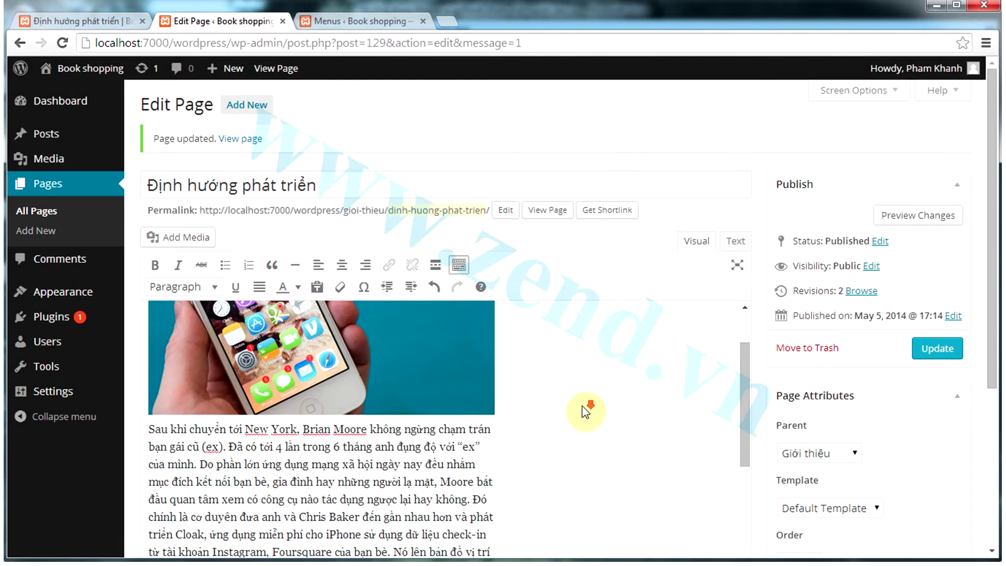
pyautogui.scroll(3, 401, 387)
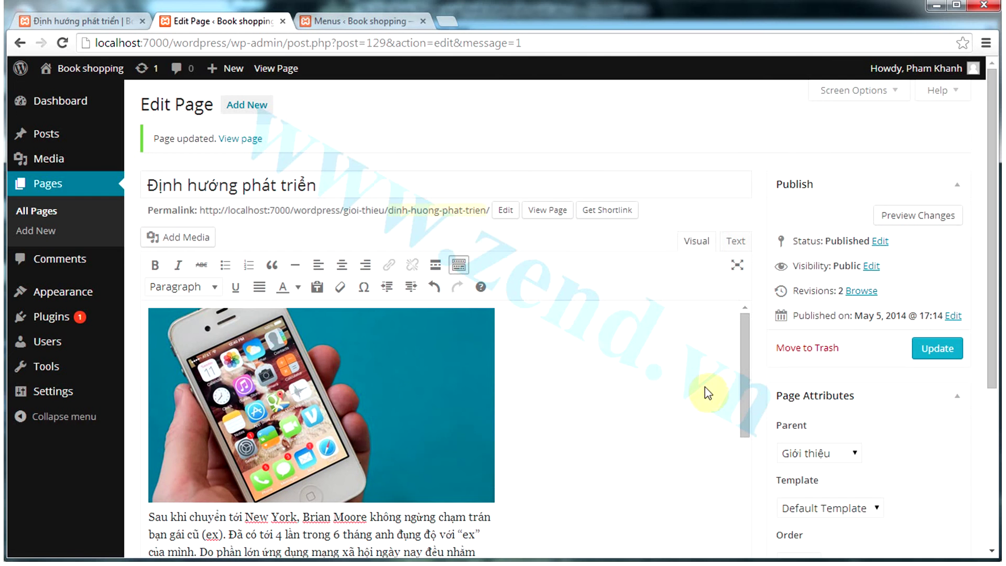
pyautogui.click(948, 355)
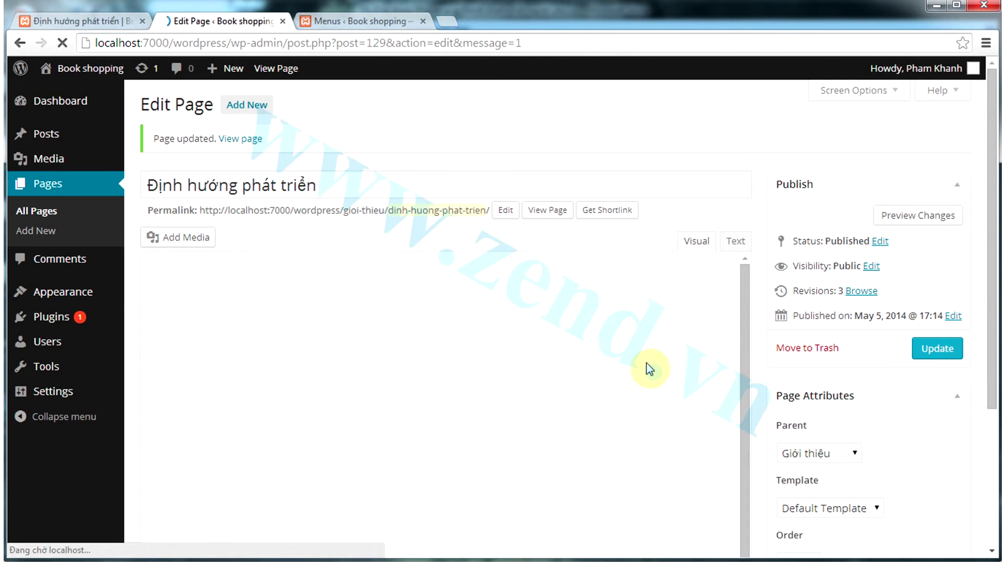
# Step: Check the inserted image on the reloaded live page and review the Page Attributes and Featured Image settings in the editor
pyautogui.click(87, 23)
pyautogui.click(59, 46)
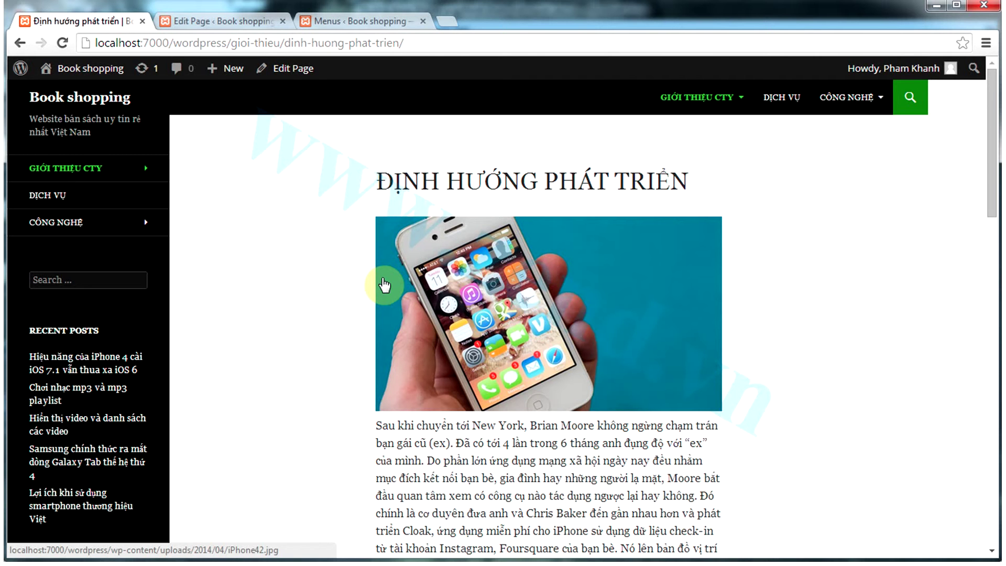
pyautogui.click(260, 20)
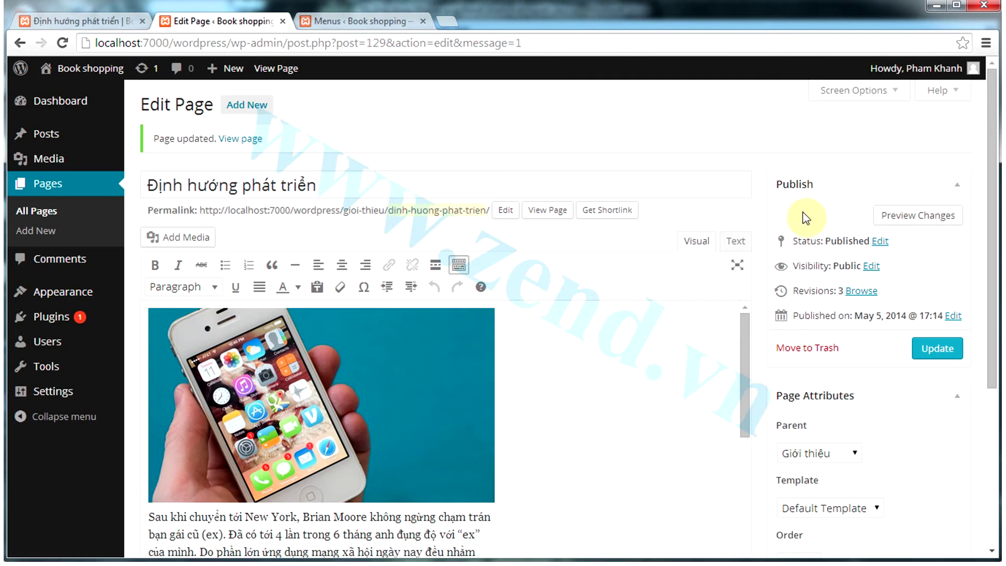
pyautogui.scroll(-3, 805, 240)
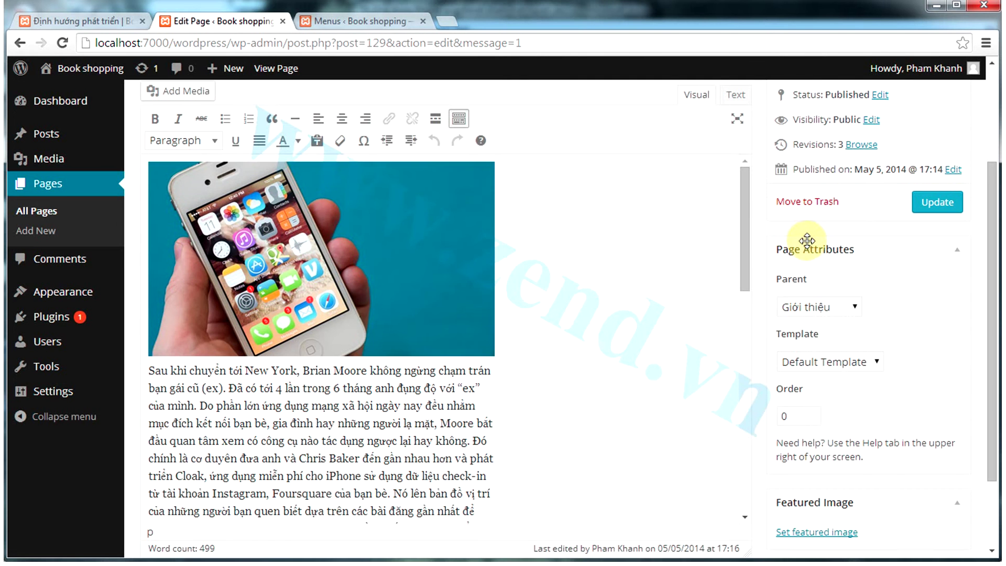
pyautogui.scroll(-2, 865, 242)
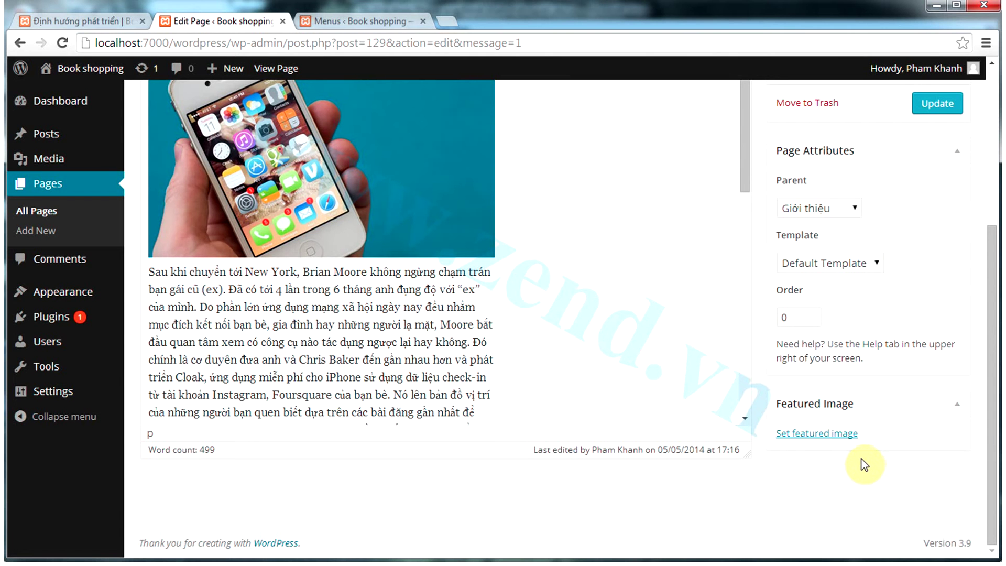
# Step: Remove the phone image and the Read More tag from the Định hướng phát triển page content
pyautogui.click(456, 215)
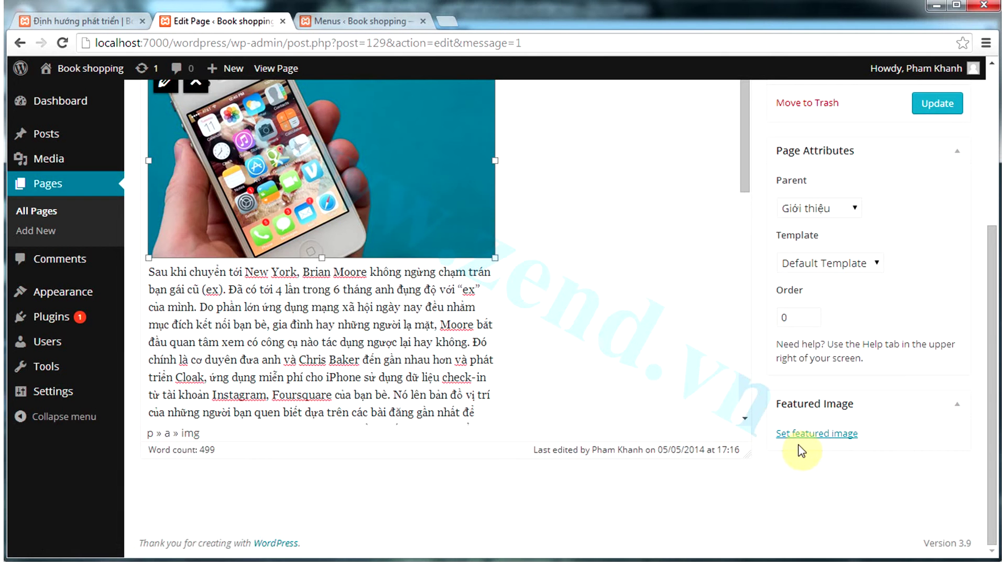
pyautogui.moveTo(989, 468); pyautogui.dragTo(991, 401)
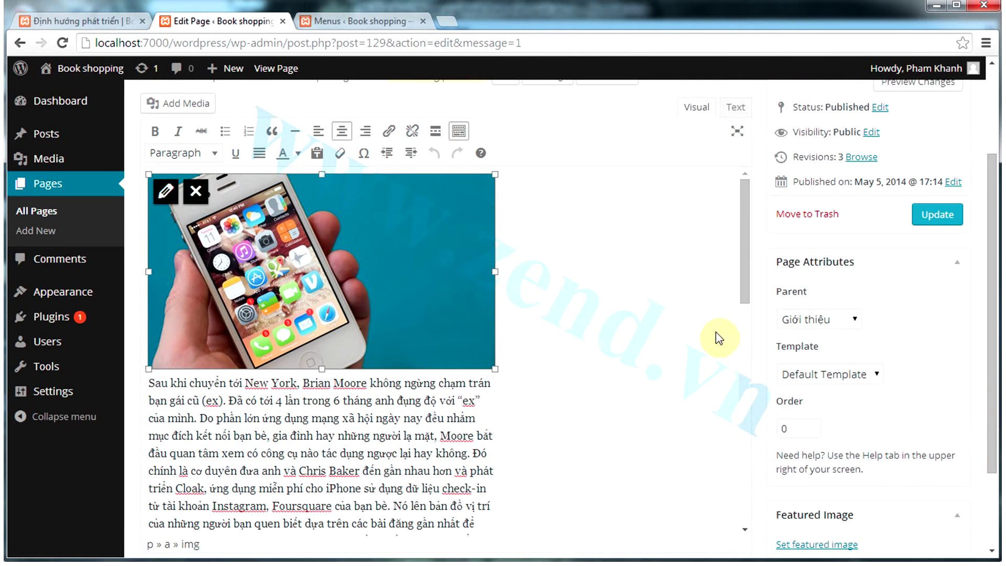
pyautogui.click(196, 191)
pyautogui.click(487, 413)
pyautogui.press('Delete')
# Step: Set iPhone42.jpg from the Media Library as the page's featured image
pyautogui.scroll(-5, 543, 407)
pyautogui.click(845, 440)
pyautogui.click(93, 240)
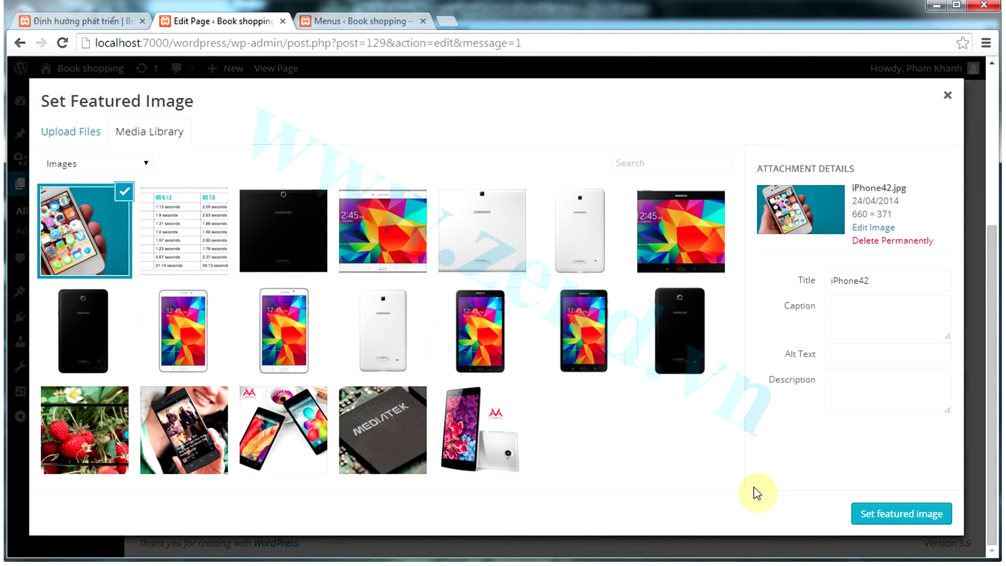
pyautogui.click(917, 518)
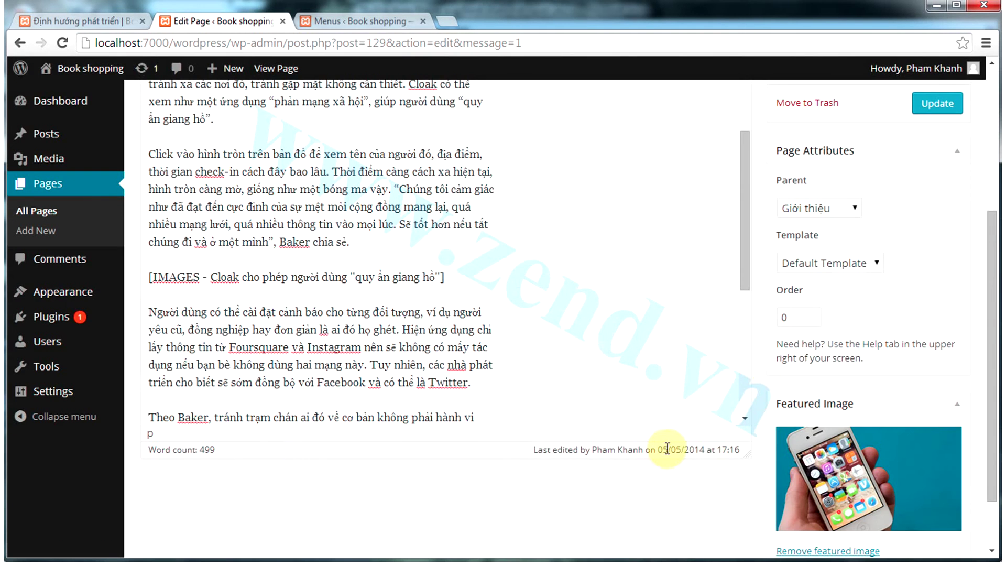
# Step: Update the Định hướng phát triển page and reload its live version to check the featured image
pyautogui.scroll(4, 837, 270)
pyautogui.click(940, 324)
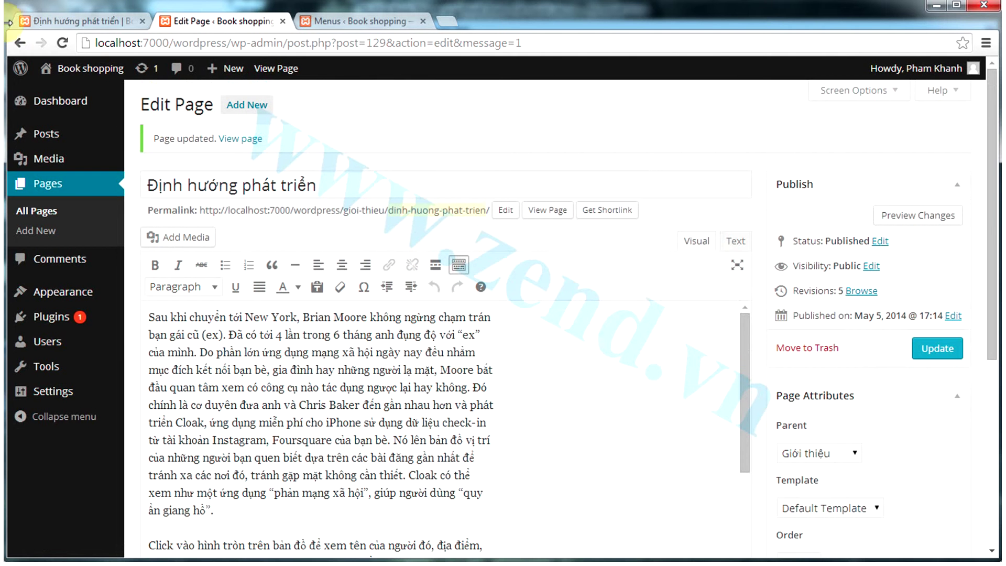
pyautogui.click(73, 27)
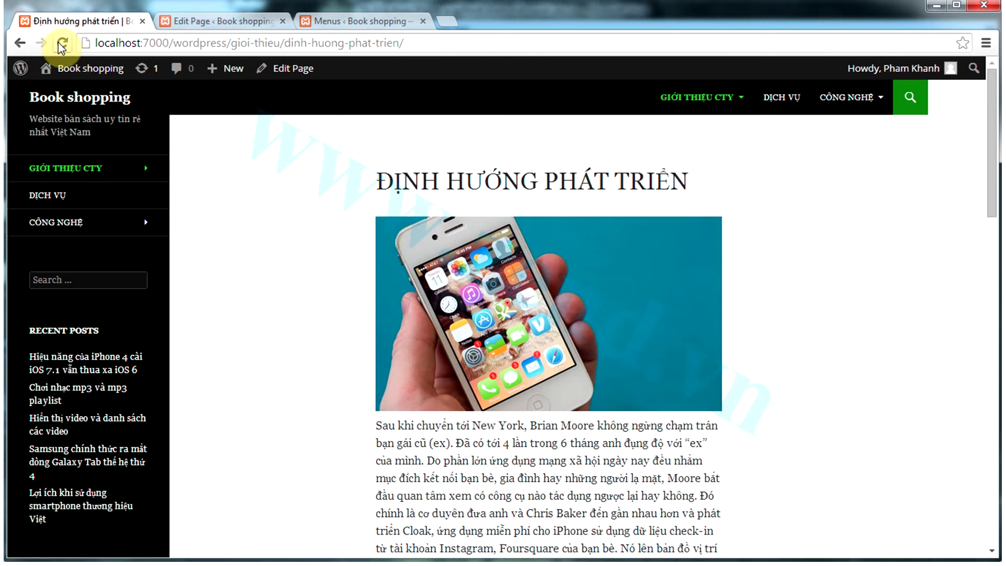
pyautogui.click(62, 42)
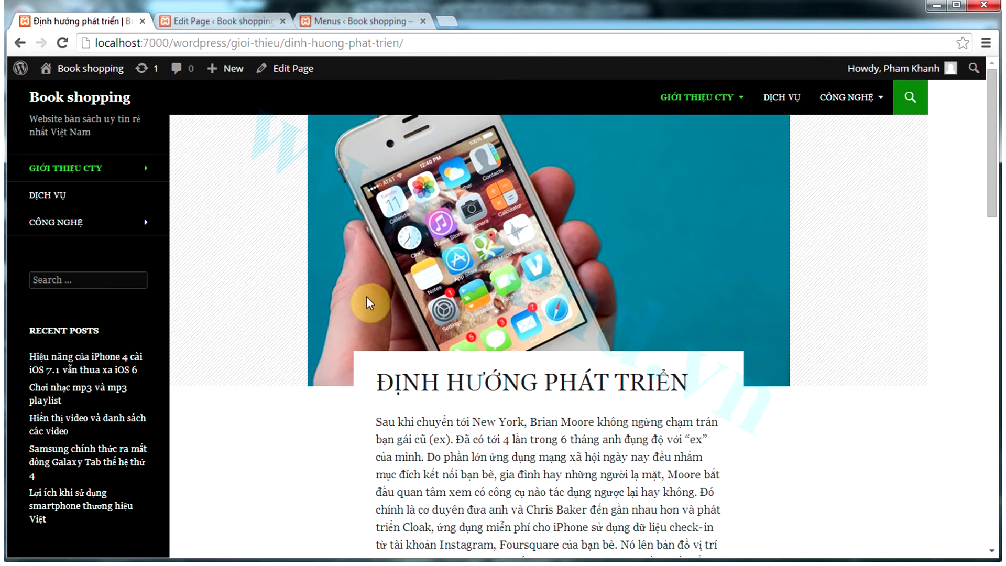
pyautogui.click(420, 293)
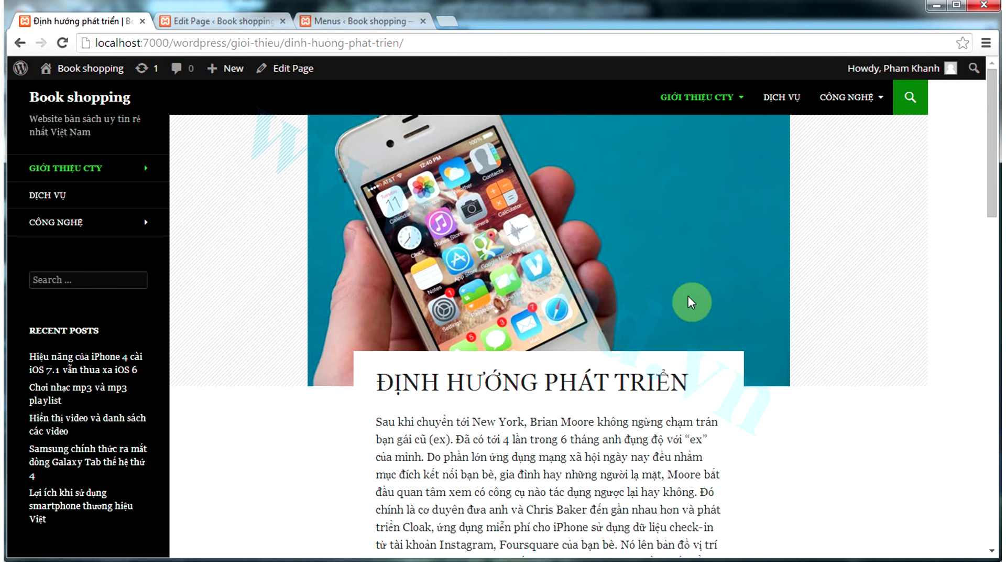
pyautogui.scroll(-5, 759, 291)
pyautogui.scroll(5, 757, 292)
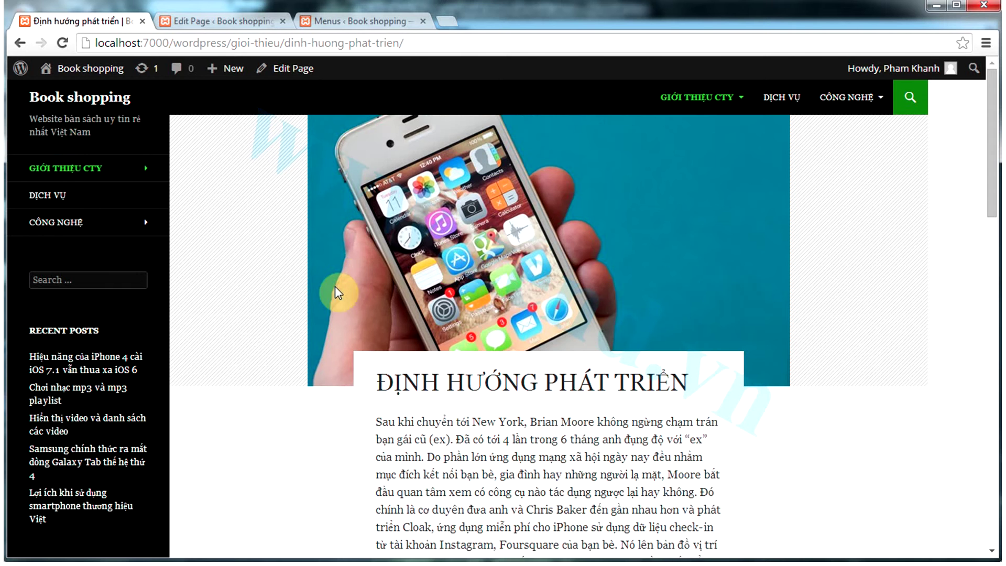
# Step: View the Công nghệ category archive on the live site and examine the Parent options in the page editor
pyautogui.click(846, 98)
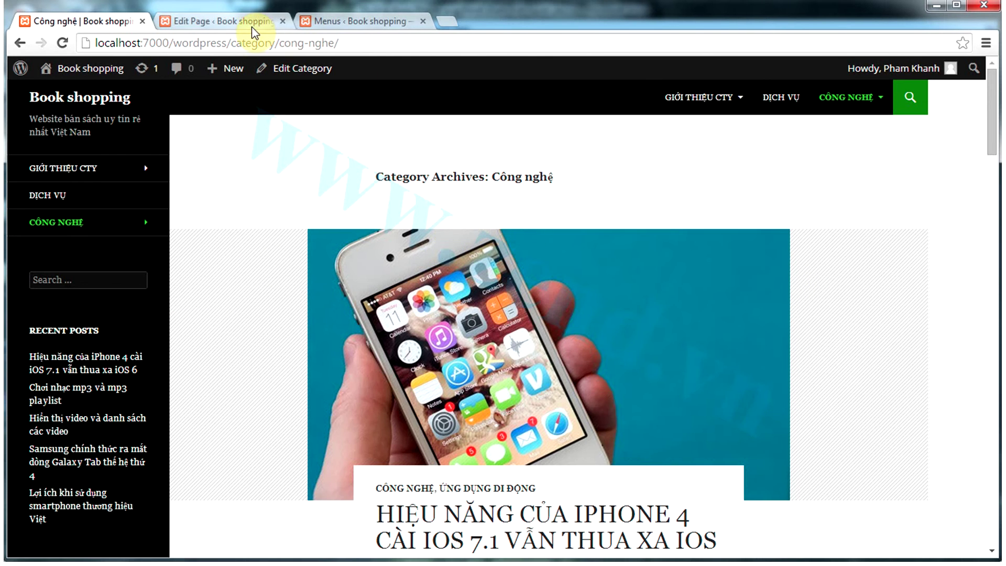
pyautogui.click(255, 33)
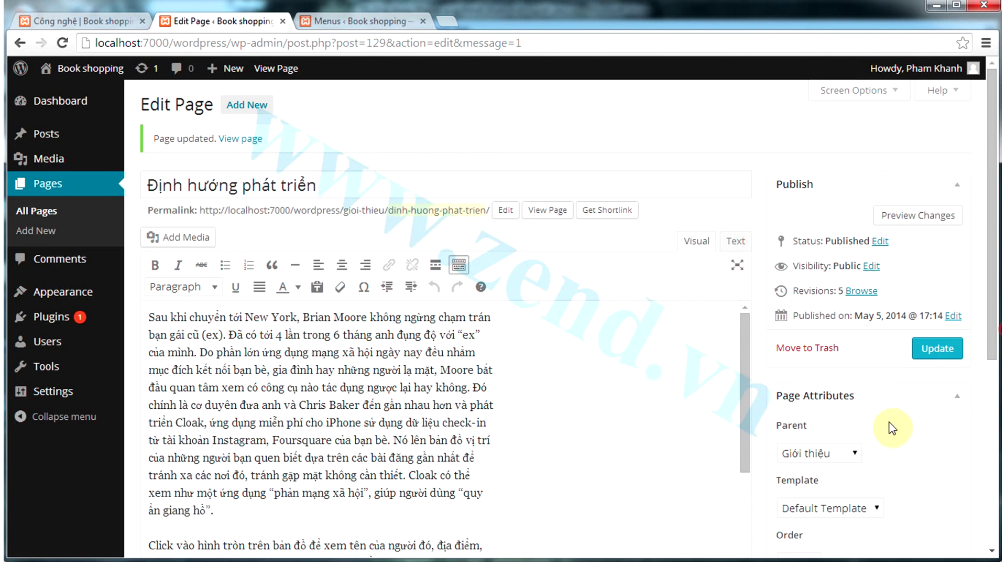
pyautogui.scroll(-4, 900, 428)
pyautogui.click(854, 231)
pyautogui.click(853, 231)
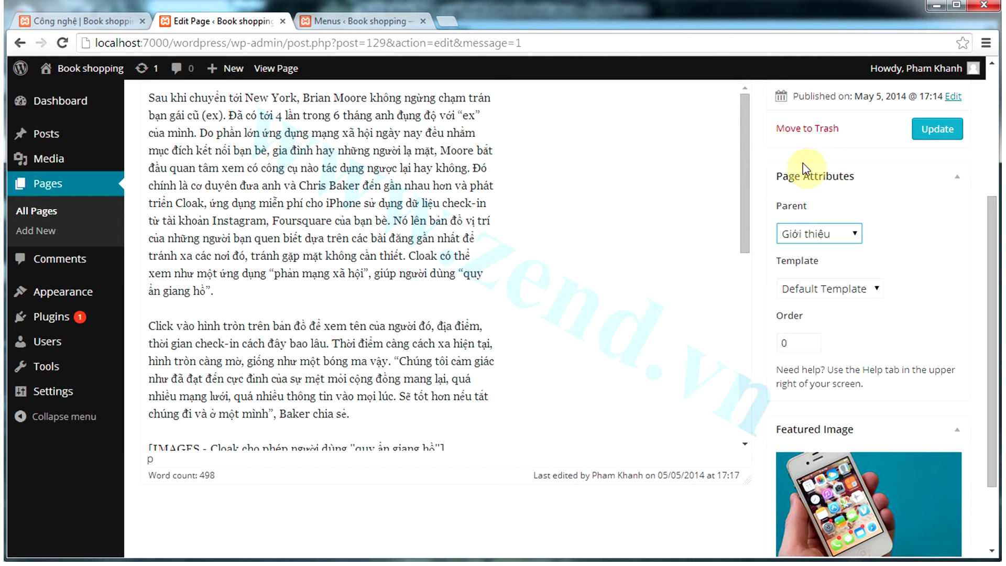
pyautogui.click(855, 190)
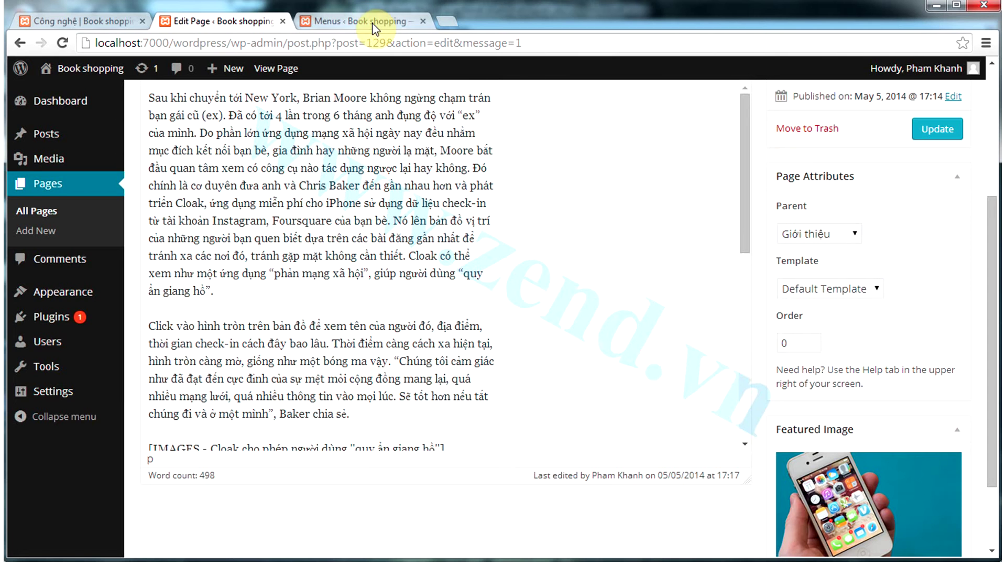
# Step: Compare the page and category items that can be added to the Nhóm menu chính menu
pyautogui.click(393, 21)
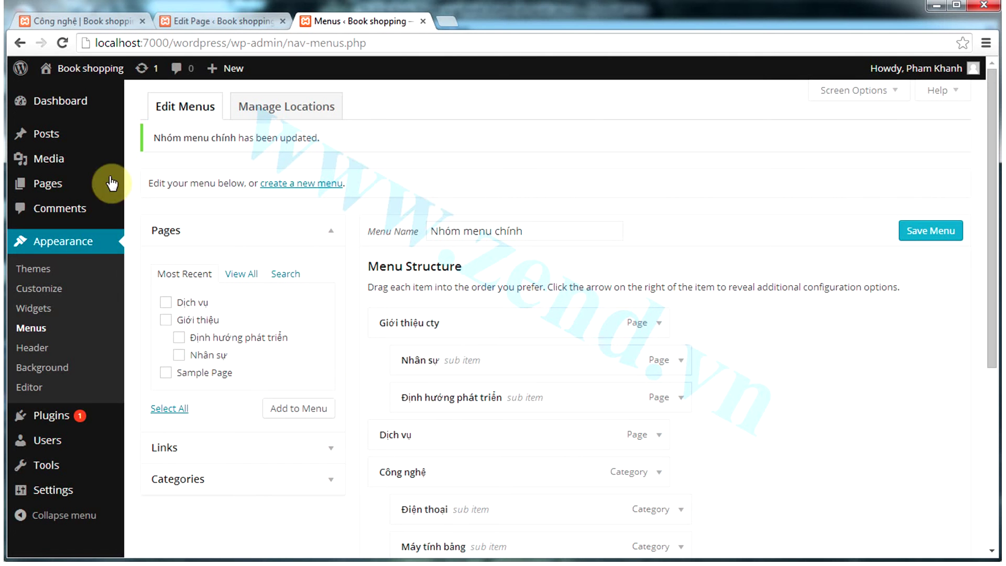
pyautogui.moveTo(68, 142)
pyautogui.click(317, 478)
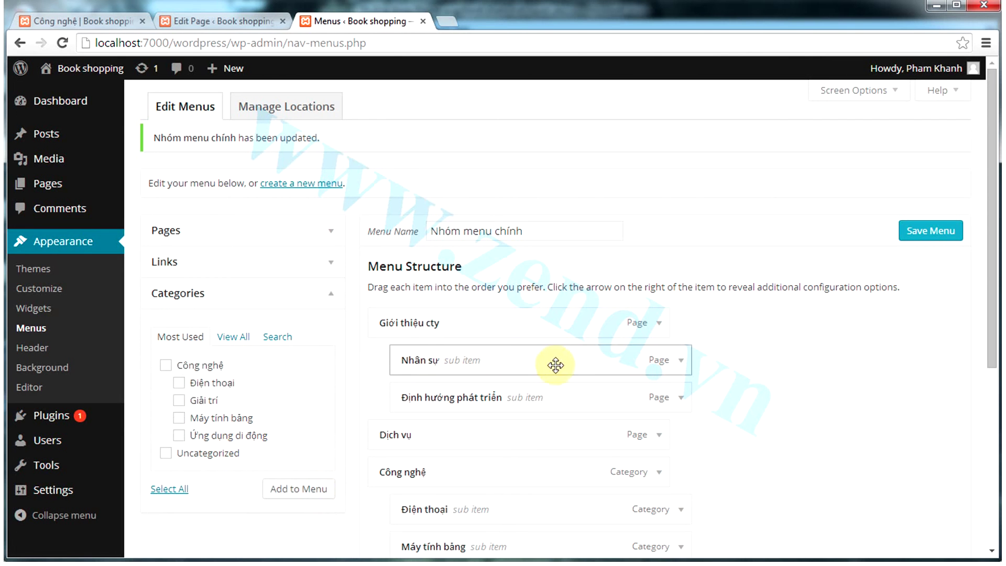
pyautogui.click(289, 234)
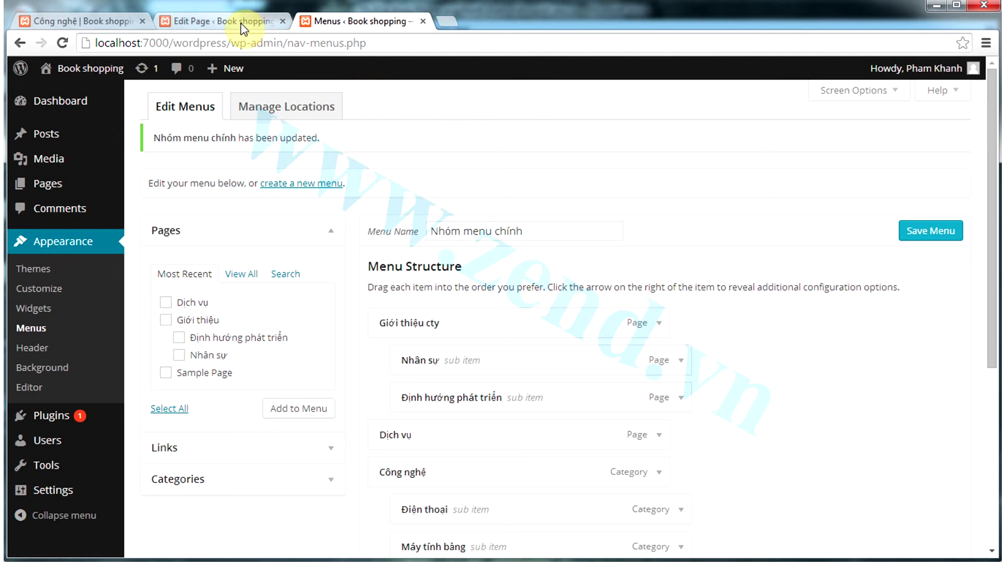
# Step: Review the Template options in the page editor and reopen the live Định hướng phát triển page
pyautogui.click(204, 23)
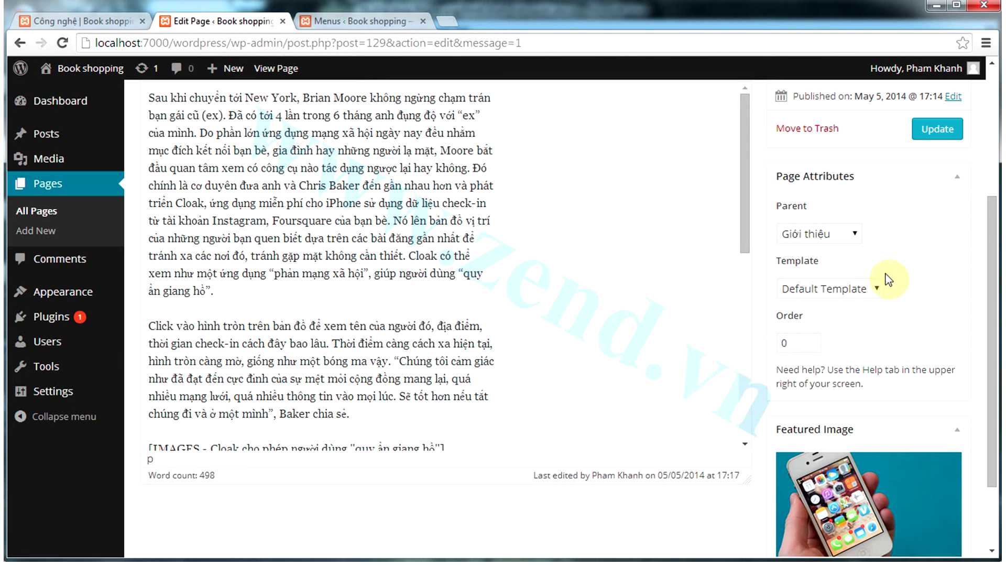
pyautogui.click(854, 289)
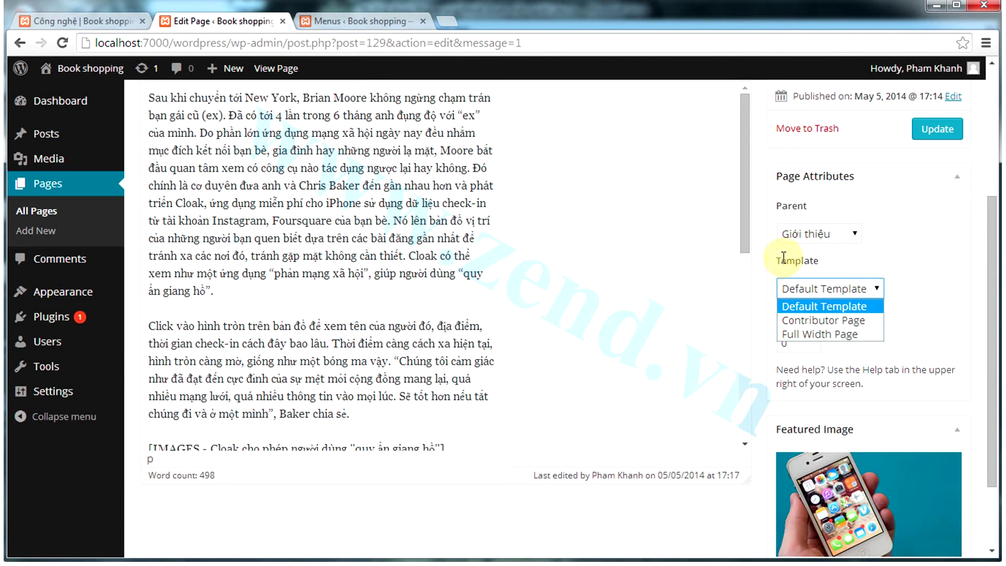
pyautogui.click(908, 273)
pyautogui.click(868, 287)
pyautogui.scroll(4, 782, 190)
pyautogui.click(68, 21)
pyautogui.moveTo(714, 135)
pyautogui.click(714, 162)
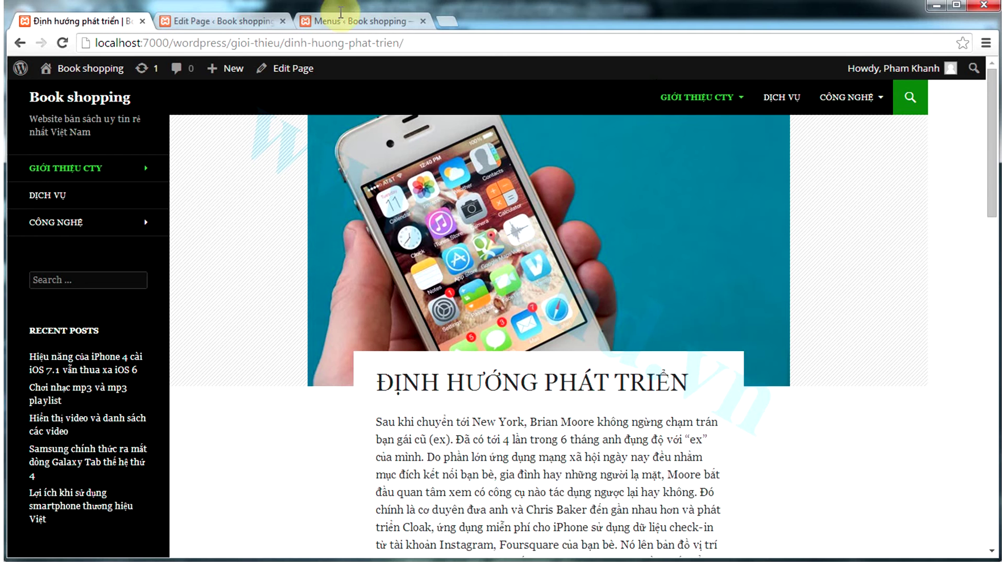
# Step: Set the Định hướng phát triển page's template to Contributor Page and update the page
pyautogui.click(234, 23)
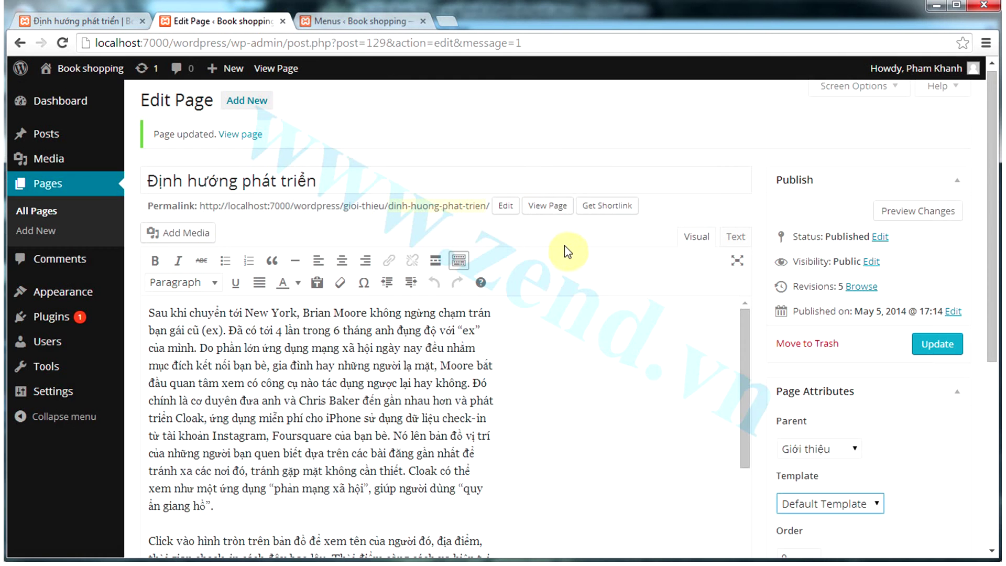
pyautogui.click(836, 507)
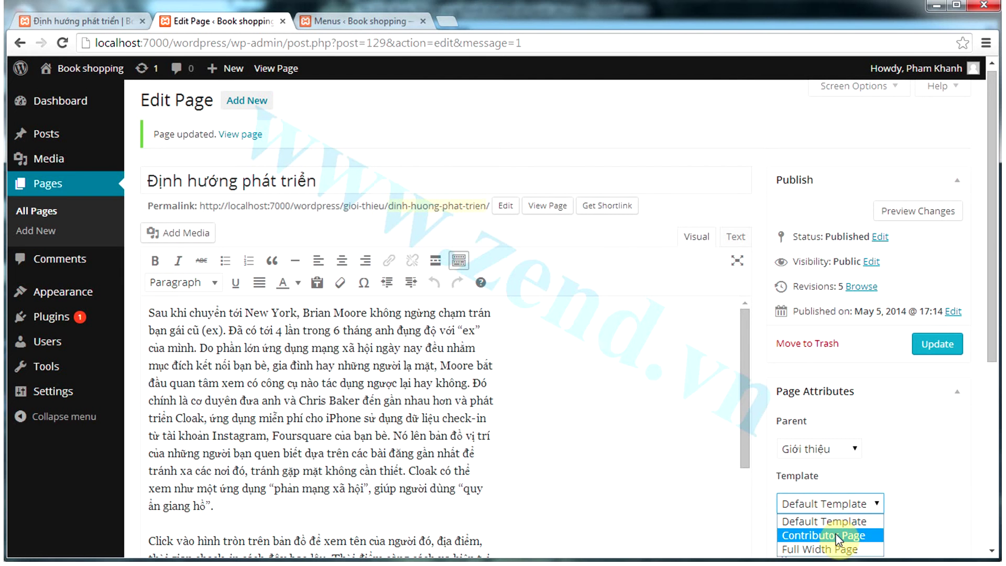
pyautogui.click(836, 535)
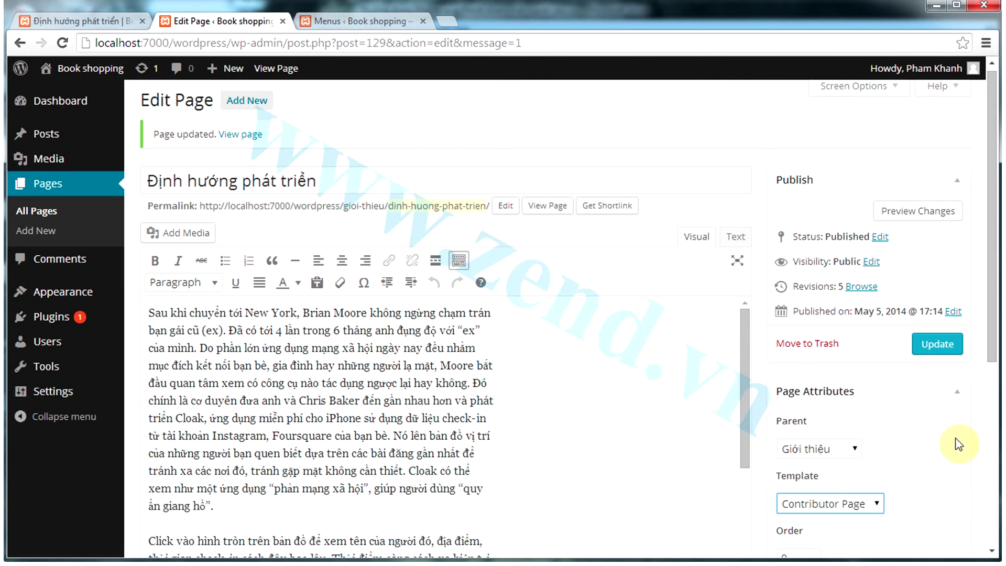
pyautogui.click(937, 345)
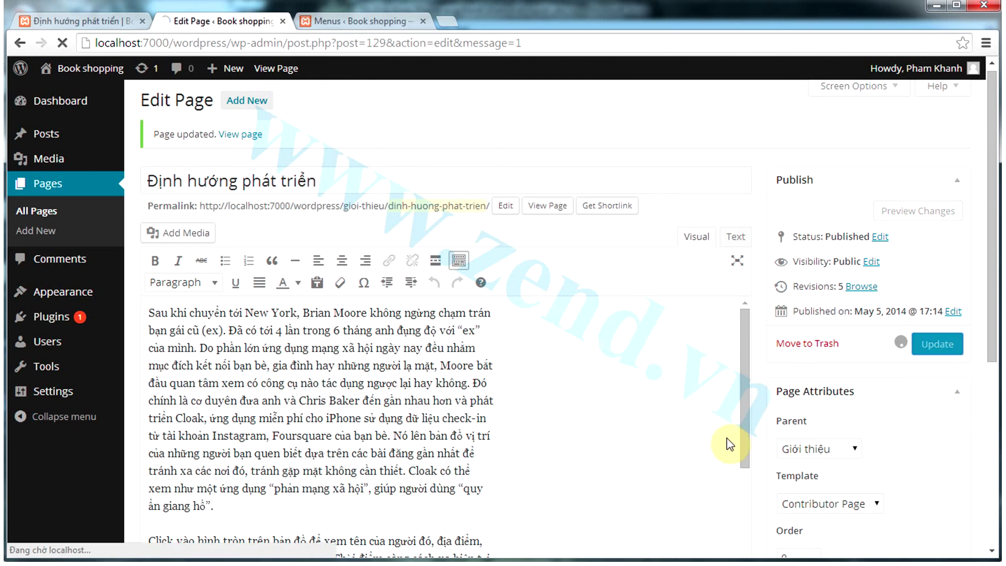
# Step: Reopen Định hướng phát triển from the live site's Giới thiệu cty menu and examine its Contributor Page layout
pyautogui.click(42, 21)
pyautogui.click(88, 100)
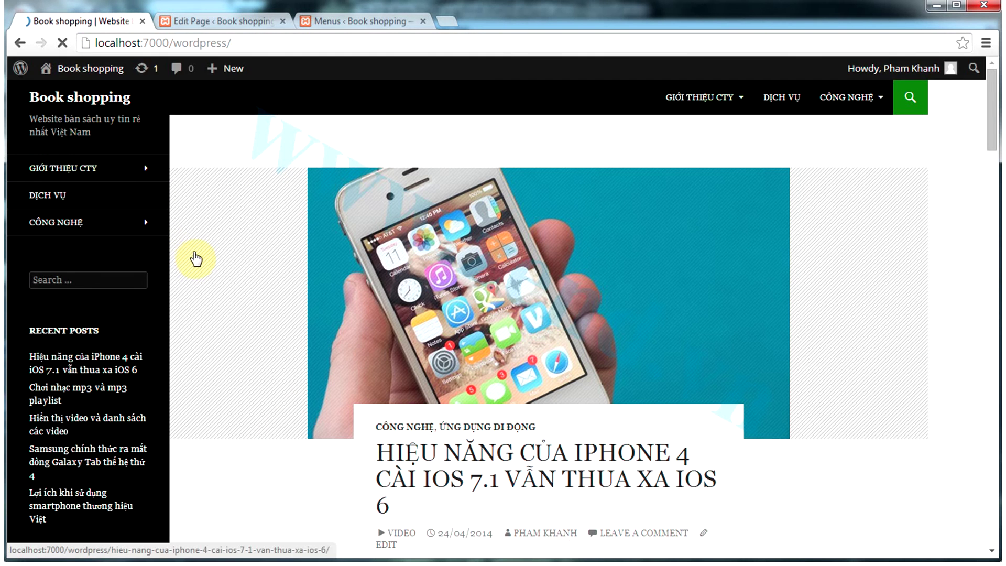
pyautogui.moveTo(730, 97)
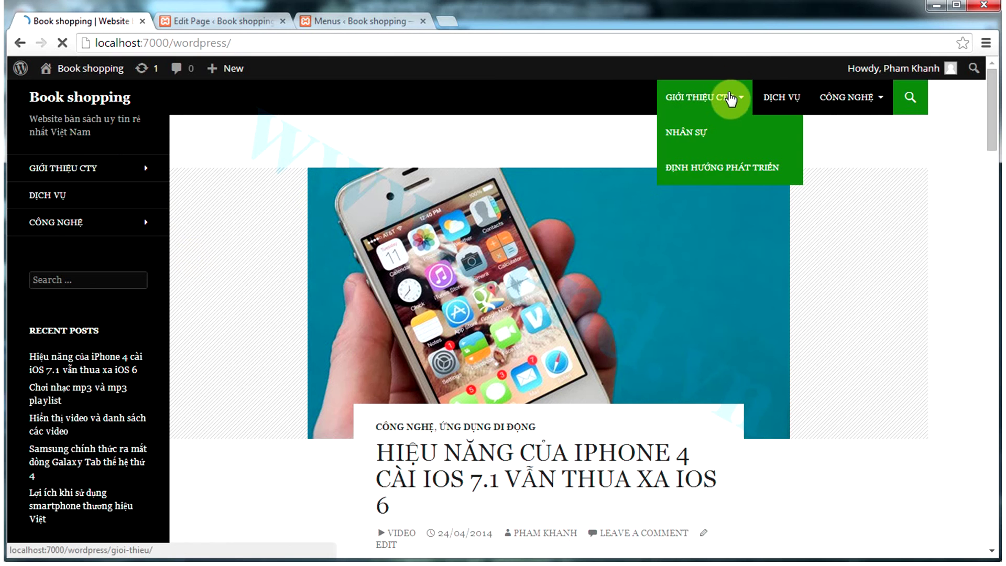
pyautogui.click(738, 167)
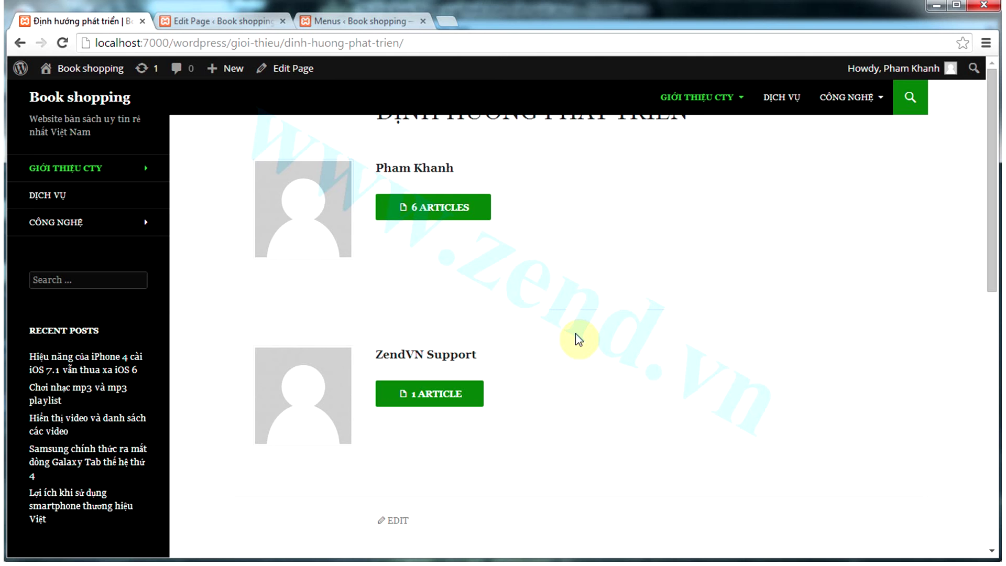
pyautogui.moveTo(686, 116); pyautogui.dragTo(377, 146)
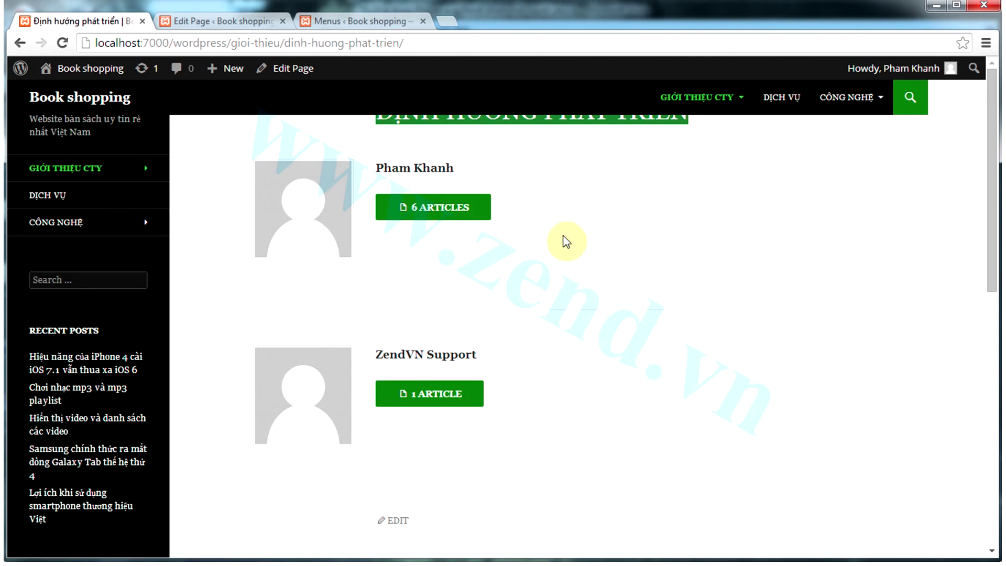
pyautogui.scroll(-10, 566, 242)
pyautogui.scroll(7, 566, 242)
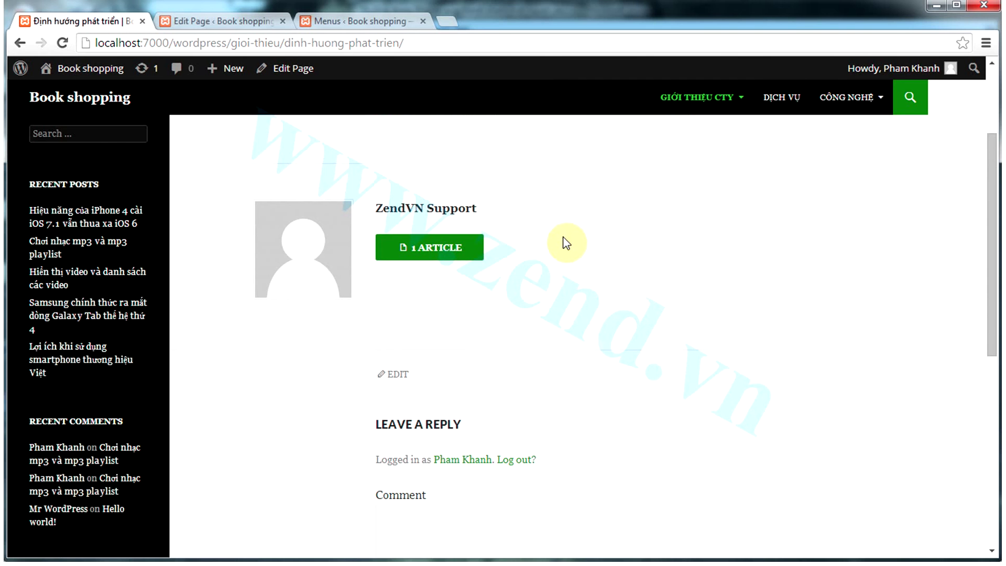
pyautogui.scroll(3, 566, 241)
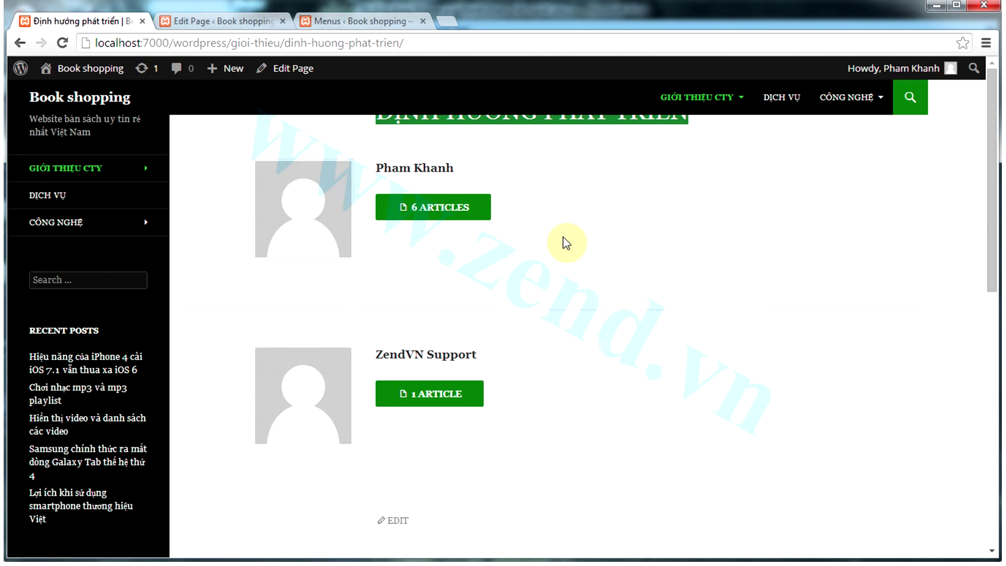
# Step: Set the Định hướng phát triển page's template to Full Width Page and update the page
pyautogui.click(253, 29)
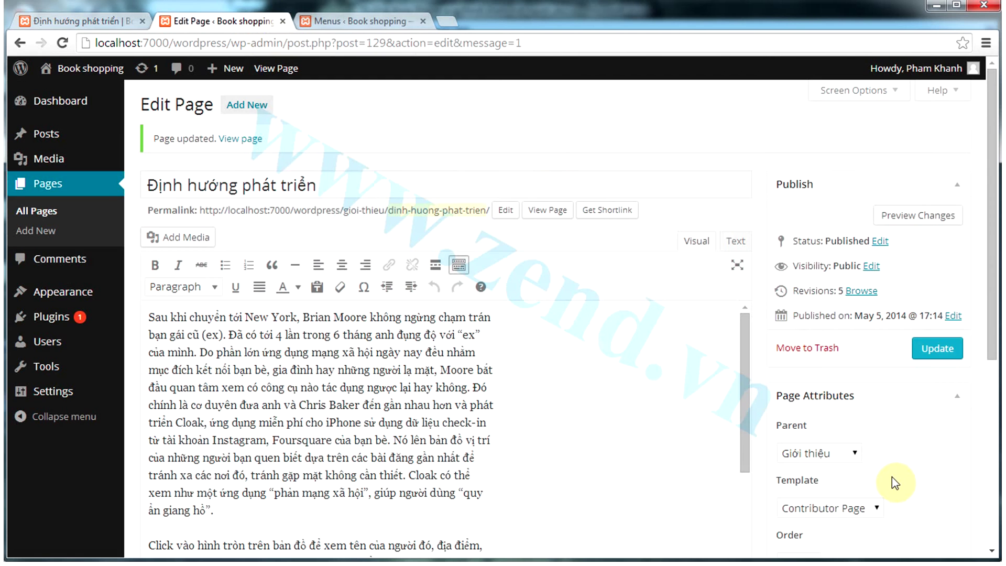
pyautogui.scroll(-2, 892, 477)
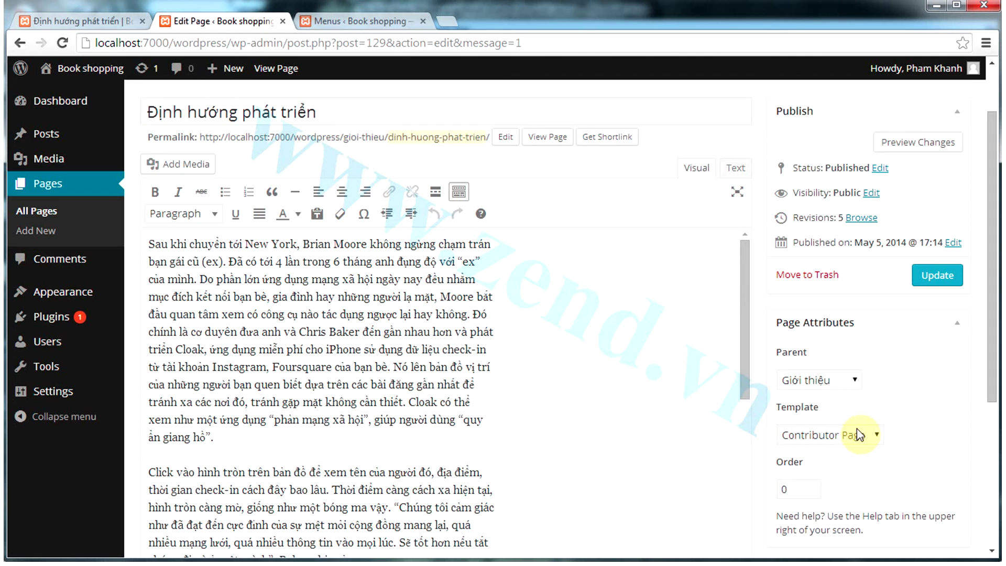
pyautogui.click(874, 436)
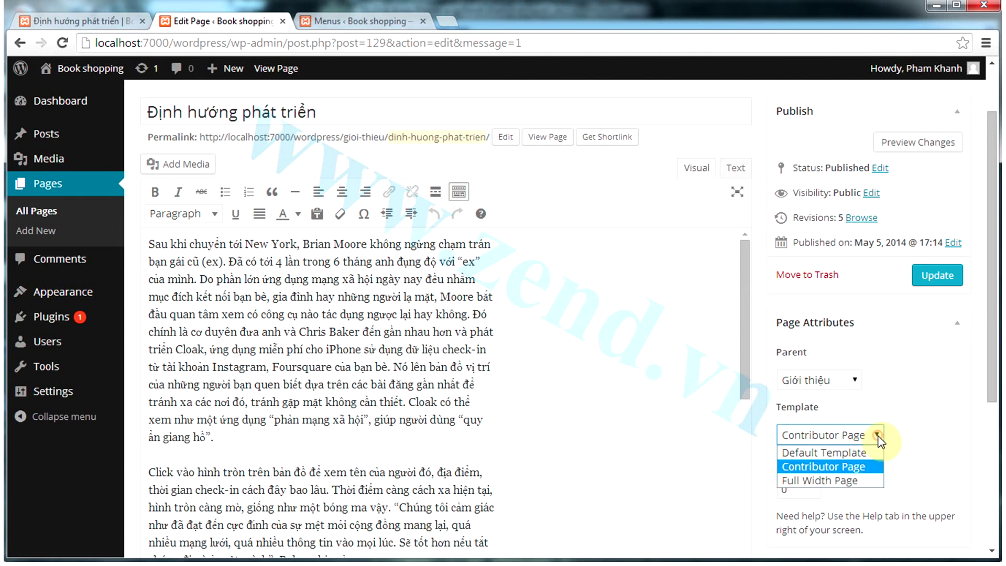
pyautogui.click(846, 481)
pyautogui.click(948, 280)
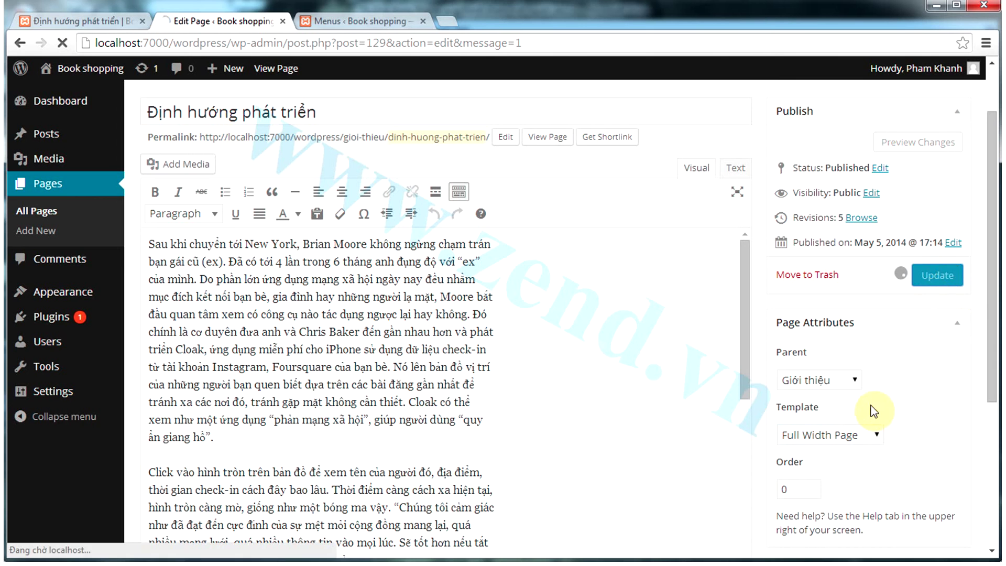
# Step: Reload the live Định hướng phát triển page and examine its Full Width Page layout down to the footer
pyautogui.click(83, 21)
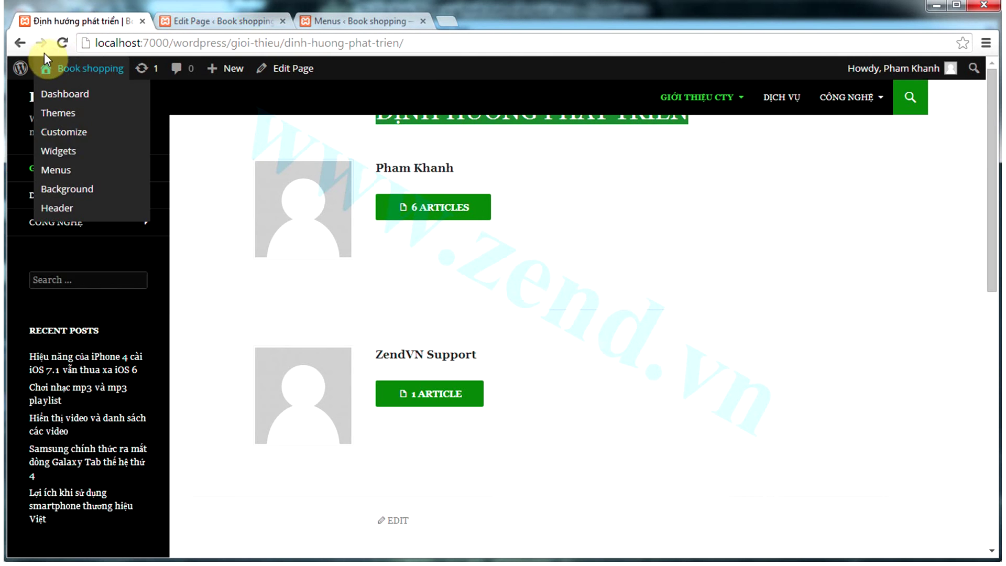
pyautogui.click(62, 44)
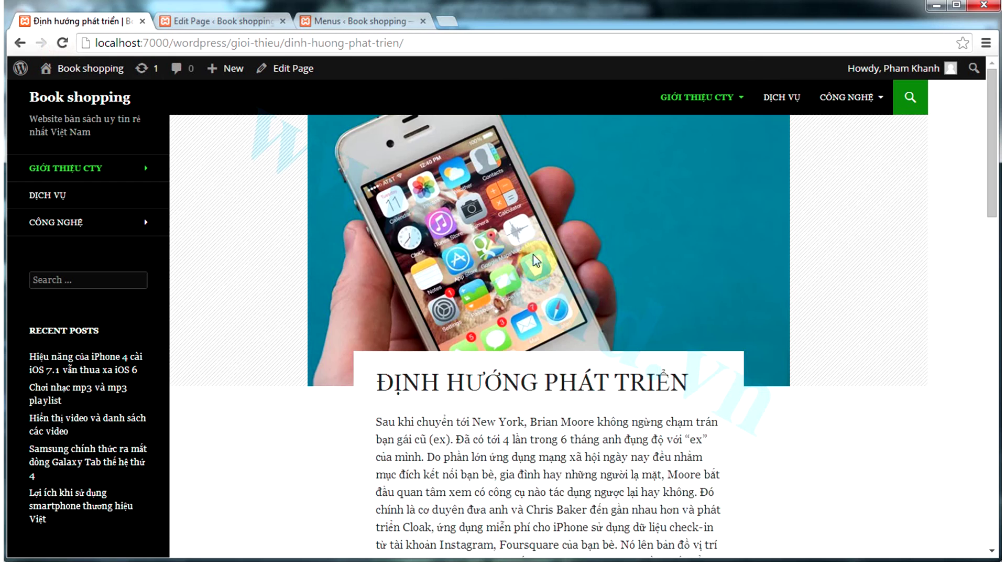
pyautogui.scroll(-10, 532, 257)
pyautogui.scroll(-5, 532, 269)
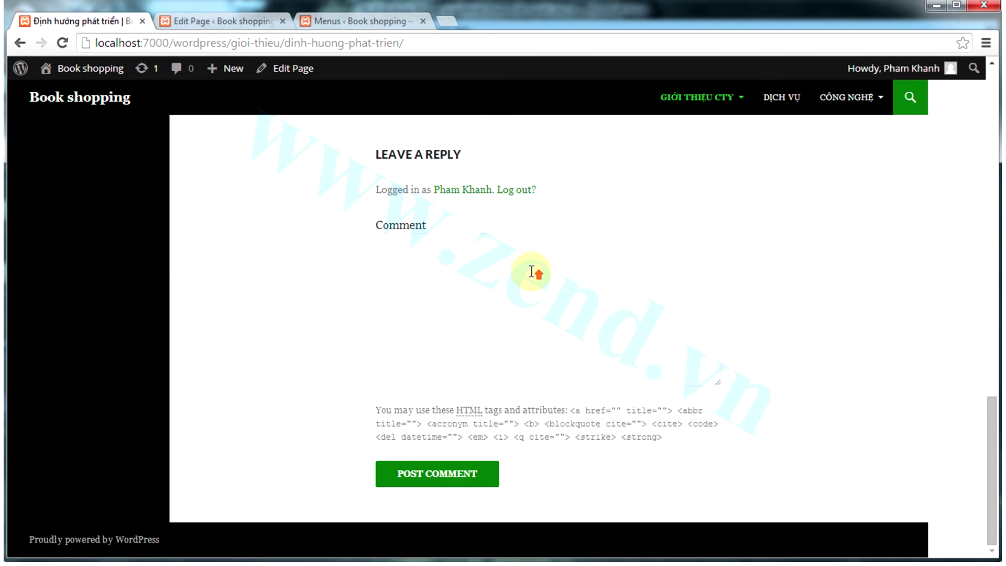
pyautogui.scroll(15, 532, 270)
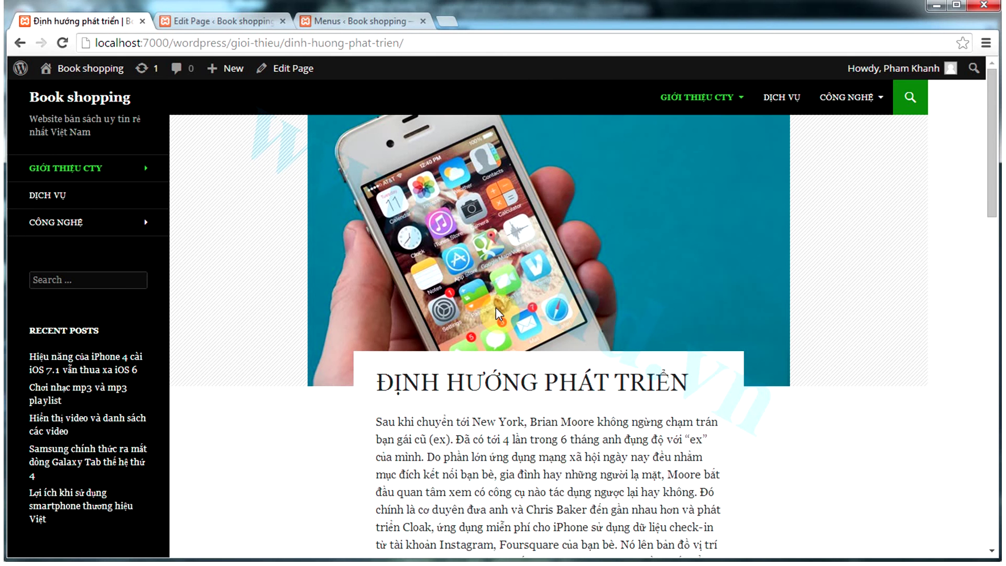
# Step: Return to the Định hướng phát triển page editor and review the available page templates, leaving the selection as it is
pyautogui.click(232, 20)
pyautogui.scroll(-1, 904, 452)
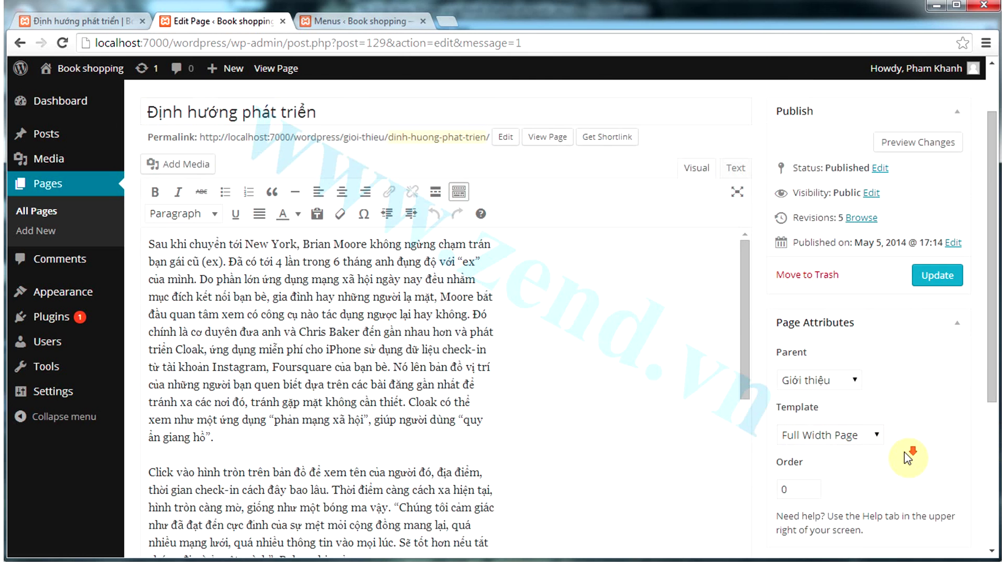
pyautogui.click(844, 444)
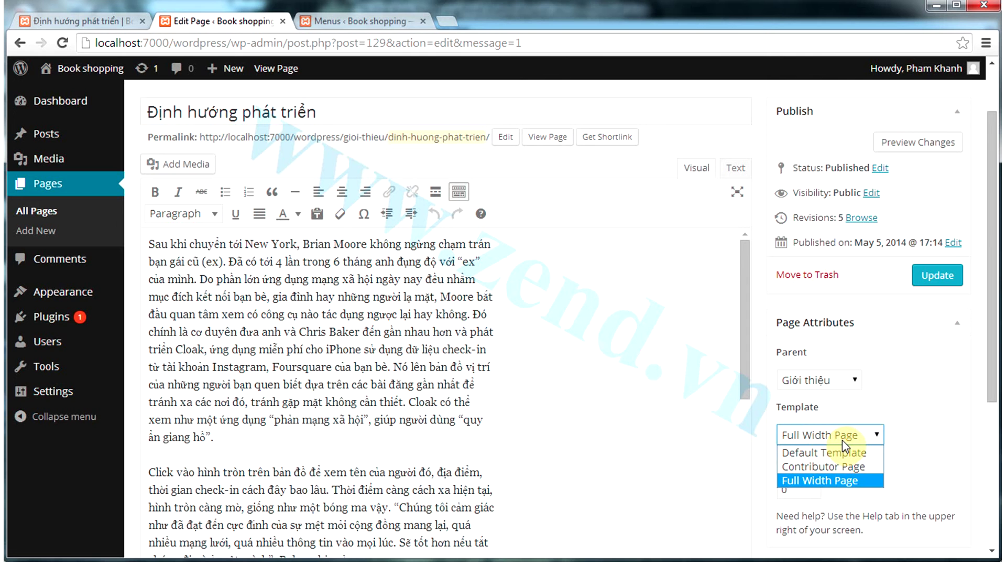
pyautogui.click(945, 352)
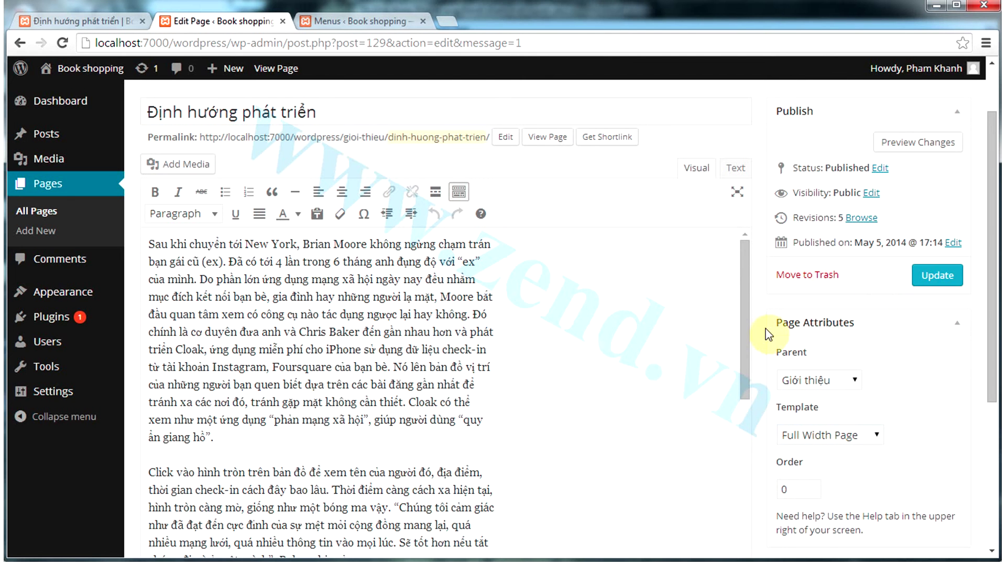
# Step: Enable Custom Fields in the page editor's screen options and bring the Custom Fields section into view
pyautogui.click(992, 388)
pyautogui.moveTo(991, 389); pyautogui.dragTo(989, 343)
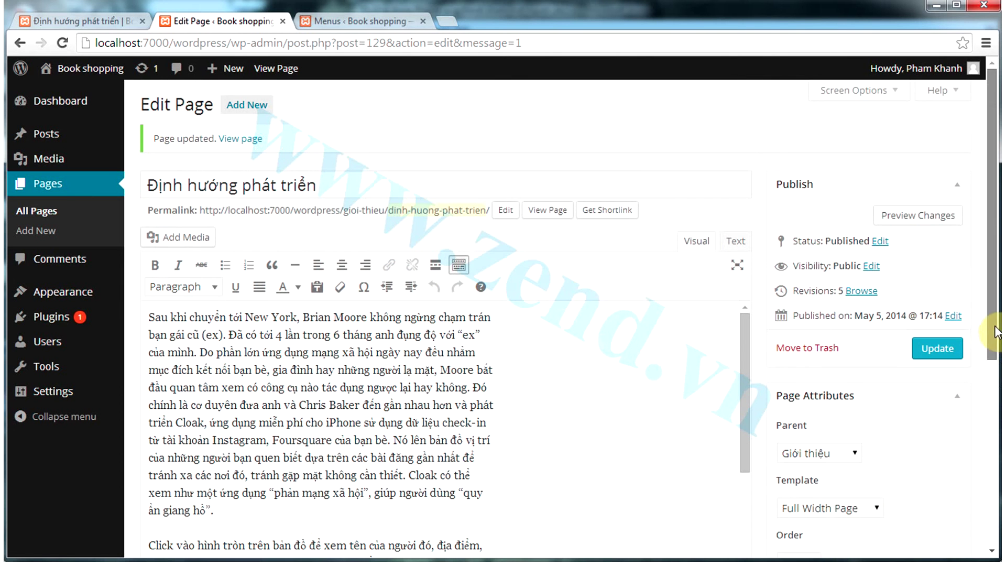
pyautogui.click(862, 93)
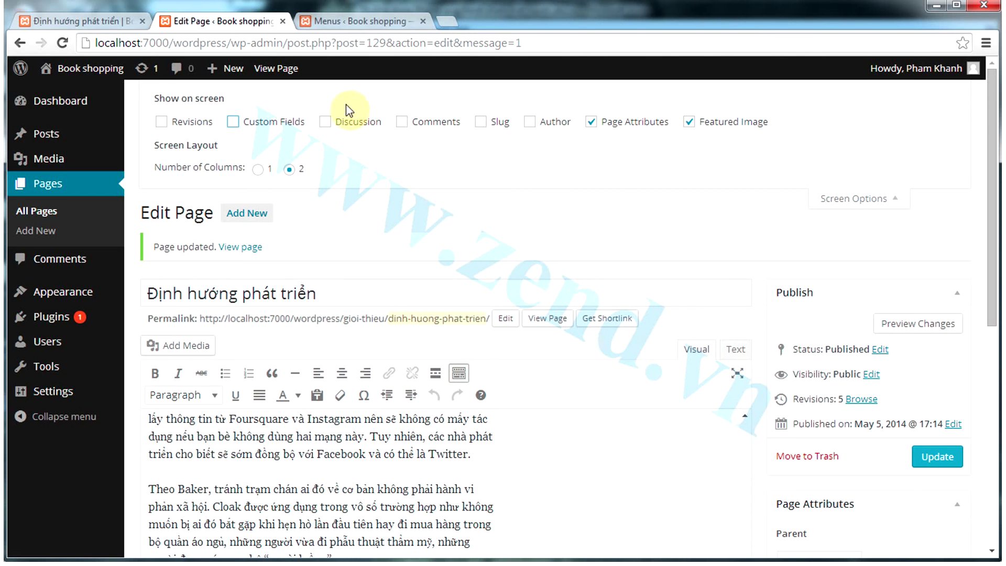
pyautogui.click(323, 122)
pyautogui.moveTo(388, 319); pyautogui.dragTo(488, 321)
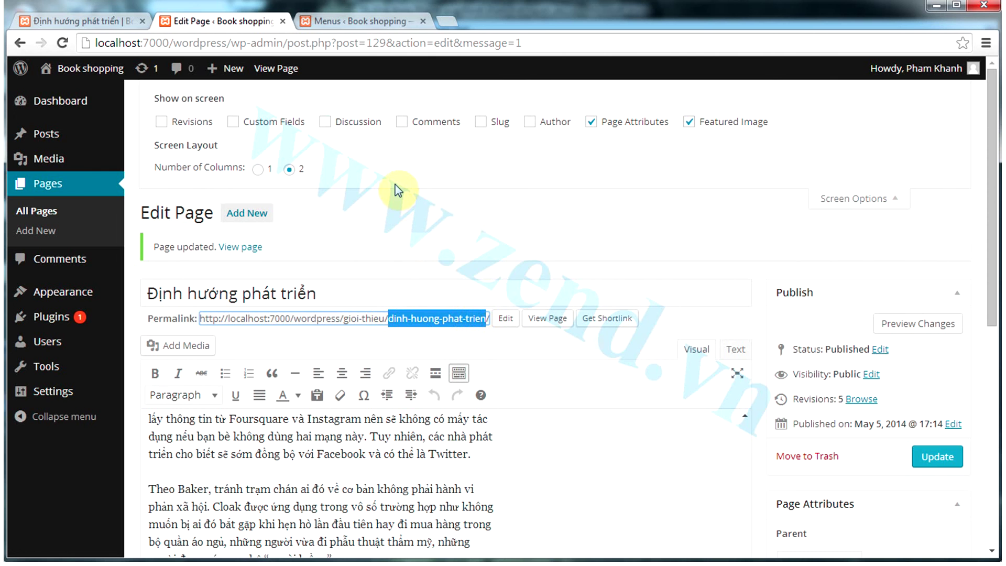
pyautogui.click(512, 174)
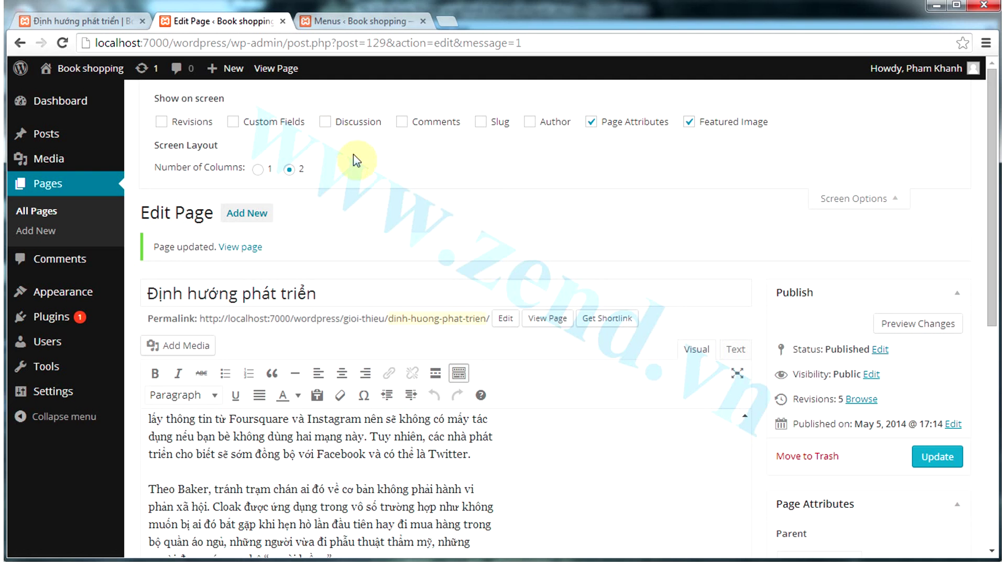
pyautogui.click(234, 120)
pyautogui.scroll(-10, 360, 149)
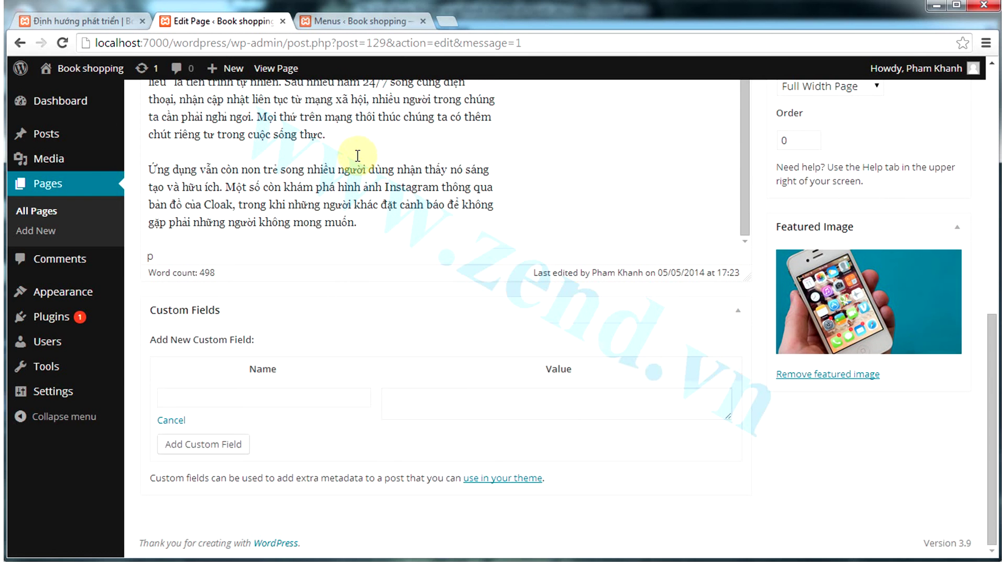
# Step: Review the existing custom field names available for the page without choosing one
pyautogui.click(174, 420)
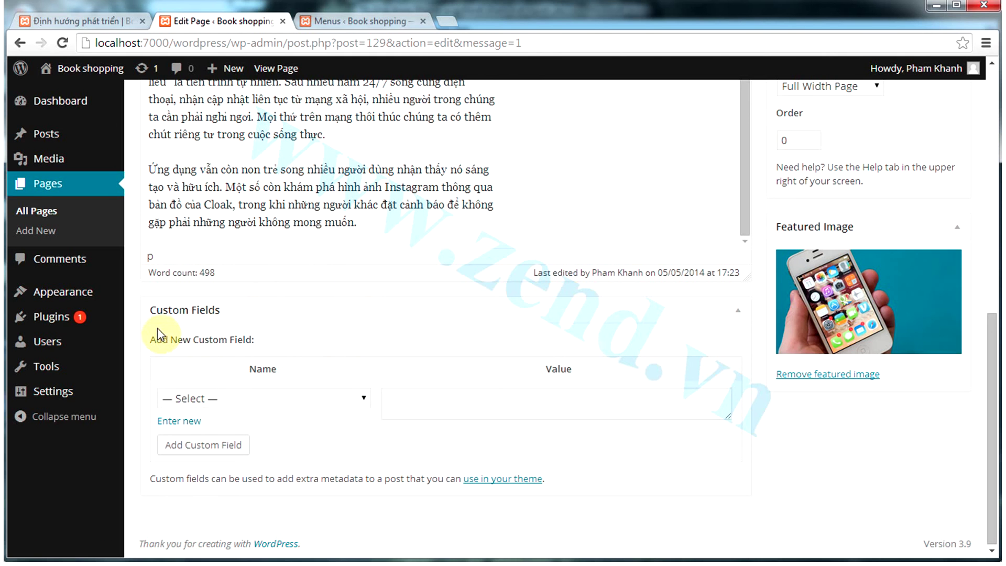
pyautogui.moveTo(150, 339); pyautogui.dragTo(263, 339)
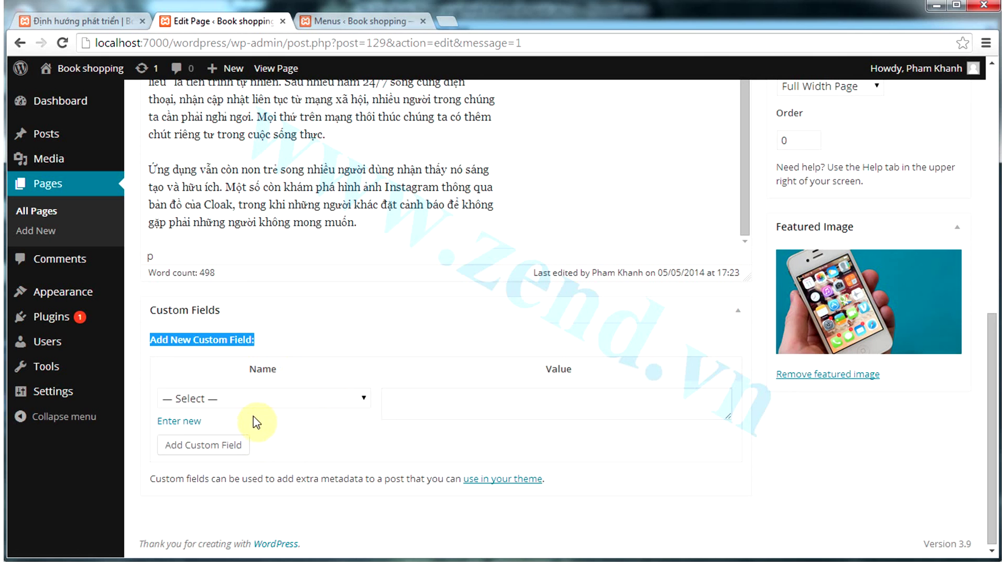
pyautogui.click(360, 401)
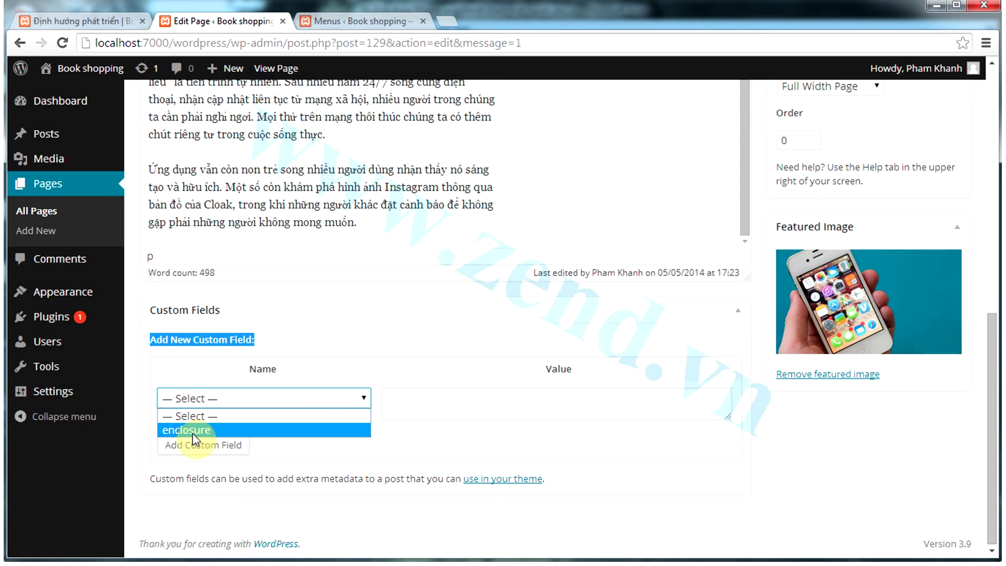
pyautogui.click(357, 346)
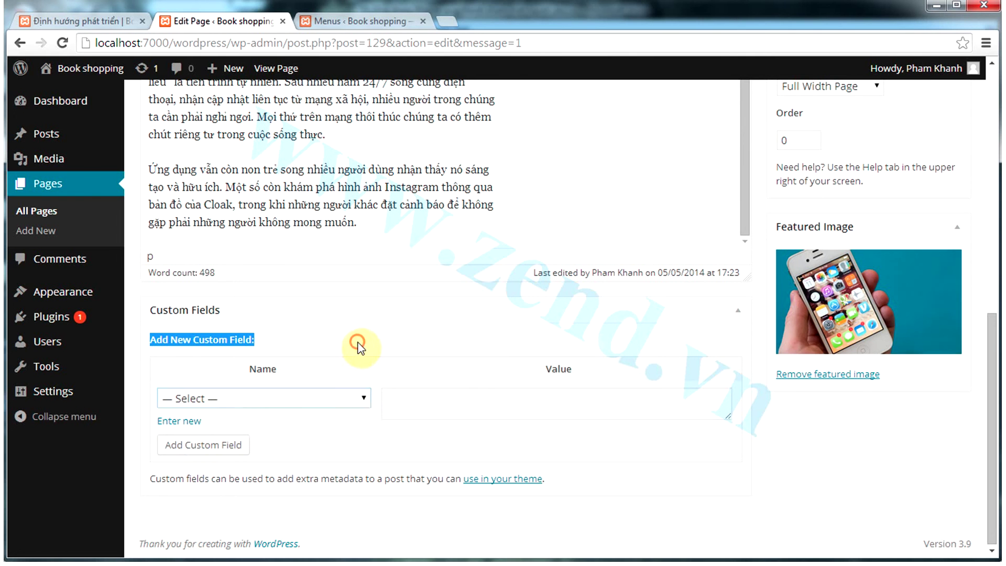
pyautogui.click(358, 346)
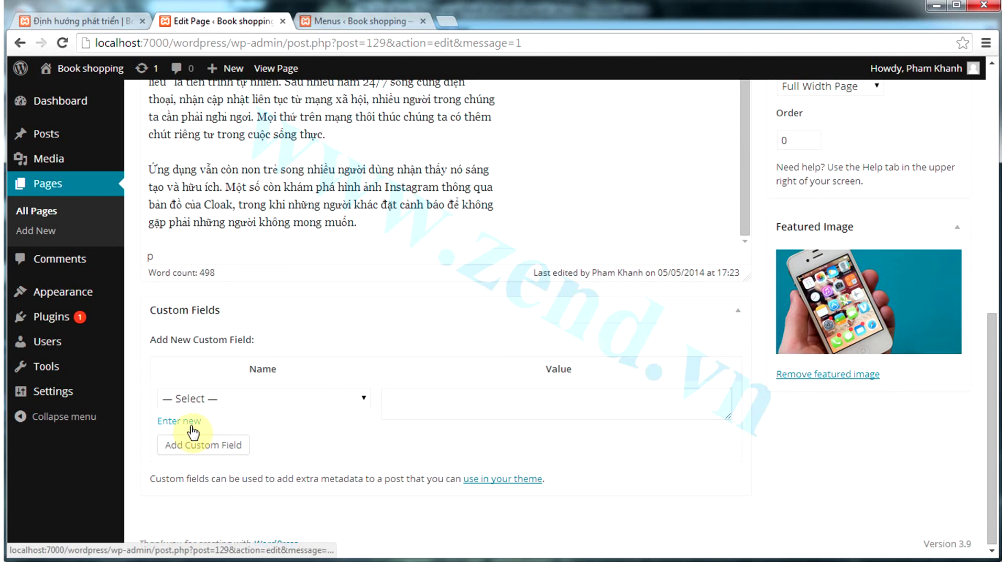
# Step: Add a new custom field named Nam 2015 with the value Phat trien san pham A
pyautogui.click(191, 426)
pyautogui.click(258, 402)
pyautogui.write('Nam 2015')
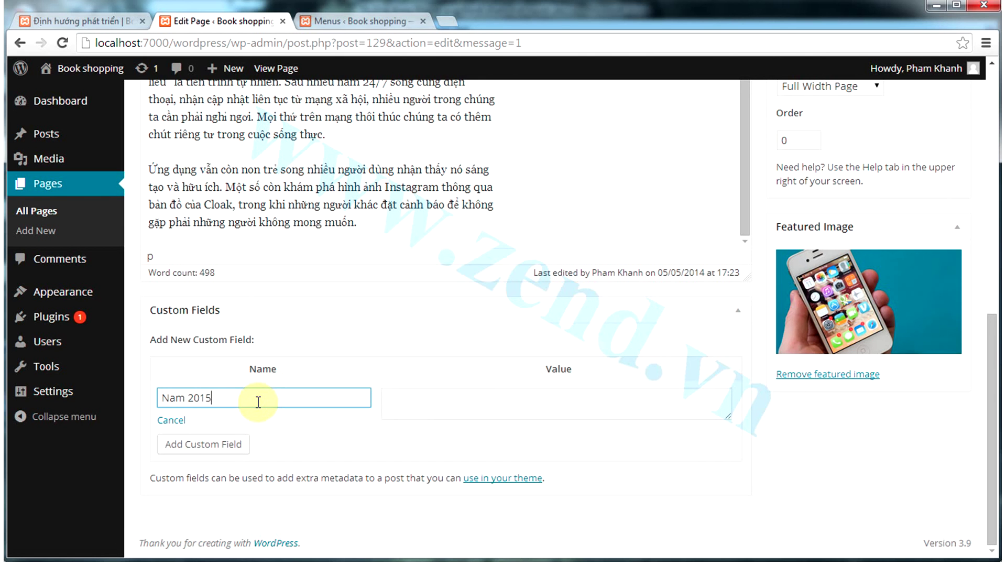
pyautogui.click(443, 403)
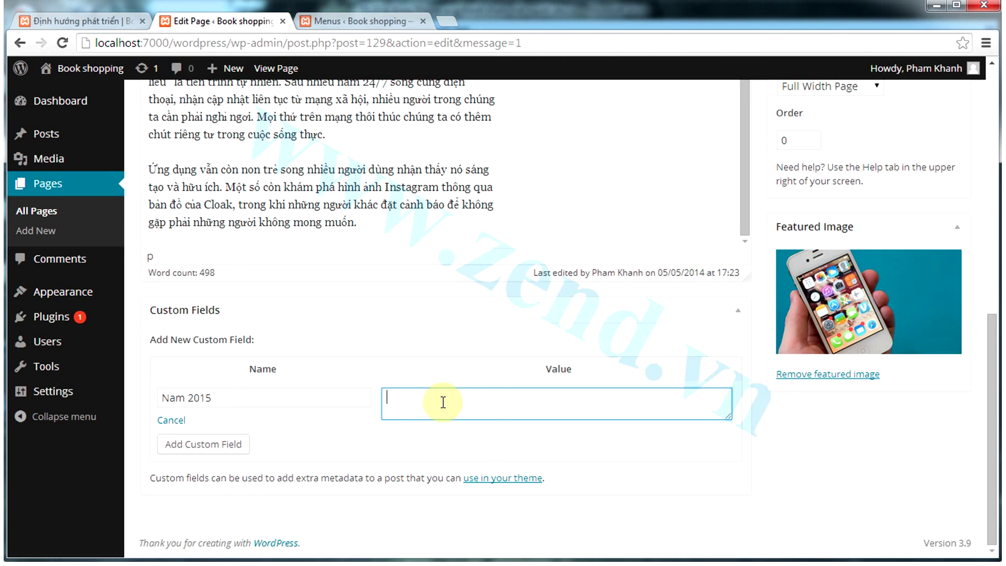
pyautogui.write('Phat trien san pham A')
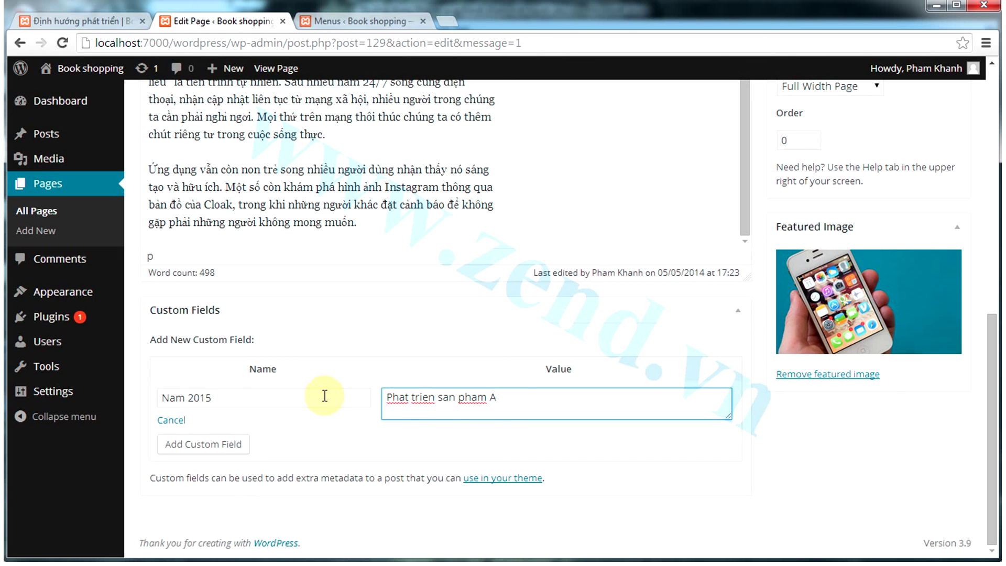
pyautogui.click(333, 423)
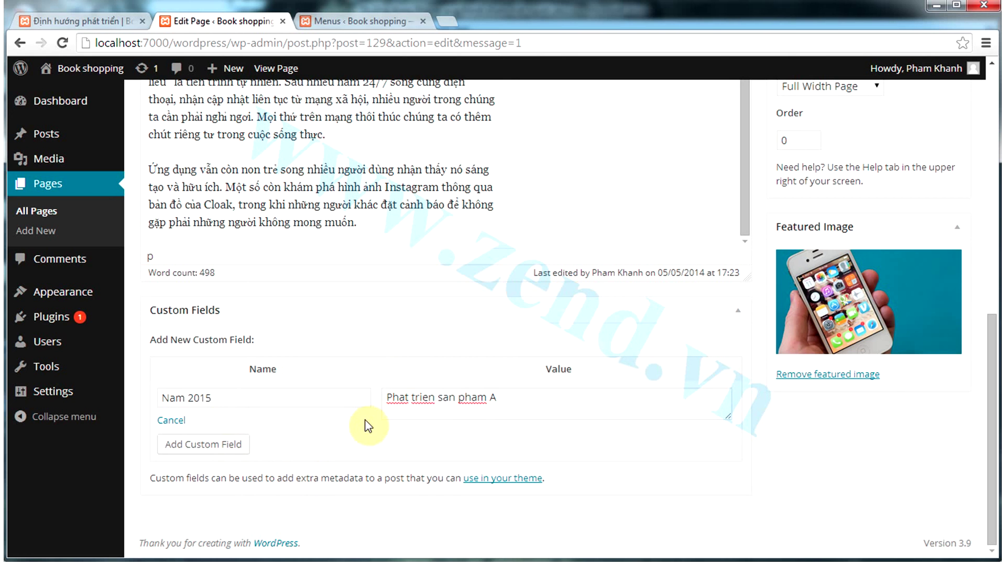
pyautogui.click(221, 448)
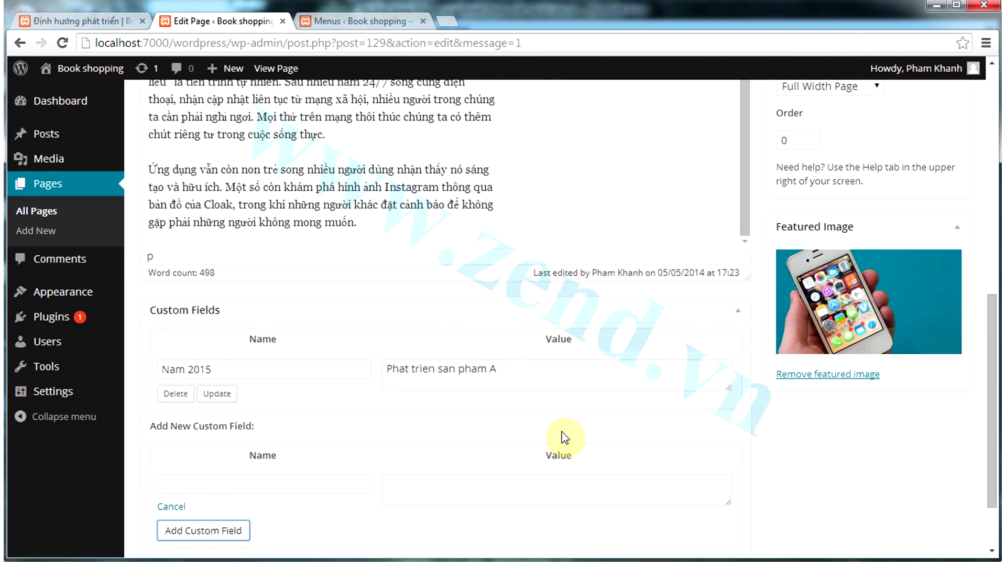
# Step: Add a second custom field named Nam 2016, reusing the first field's value text changed to Phat trien san pham B
pyautogui.scroll(-2, 555, 453)
pyautogui.click(193, 396)
pyautogui.write('Nam 2016')
pyautogui.click(409, 404)
pyautogui.moveTo(514, 286); pyautogui.dragTo(399, 283)
pyautogui.hotkey('ctrl', 'a')
pyautogui.hotkey('ctrl', 'c')
pyautogui.click(427, 407)
pyautogui.hotkey('ctrl', 'v')
pyautogui.moveTo(486, 398); pyautogui.dragTo(508, 399)
pyautogui.write('B')
pyautogui.click(348, 448)
pyautogui.click(240, 445)
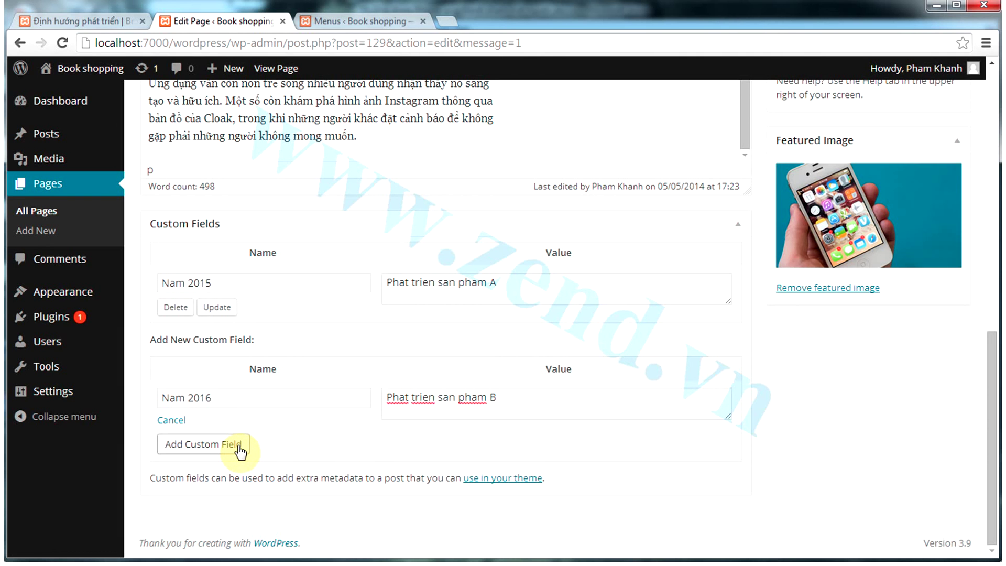
pyautogui.click(240, 445)
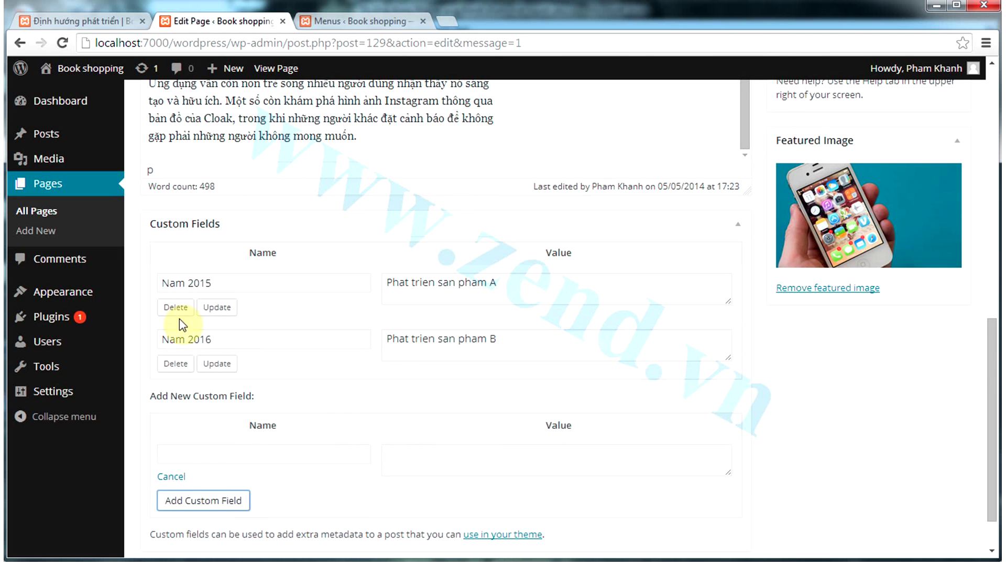
# Step: Check the names and values of the two custom fields and update the Định hướng phát triển page
pyautogui.click(233, 285)
pyautogui.click(260, 345)
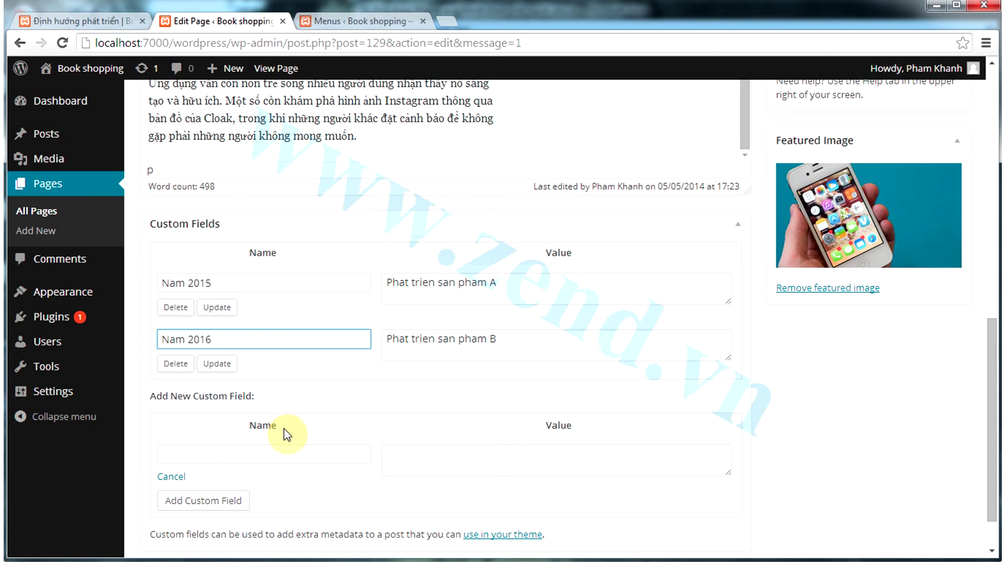
pyautogui.click(241, 283)
pyautogui.click(511, 290)
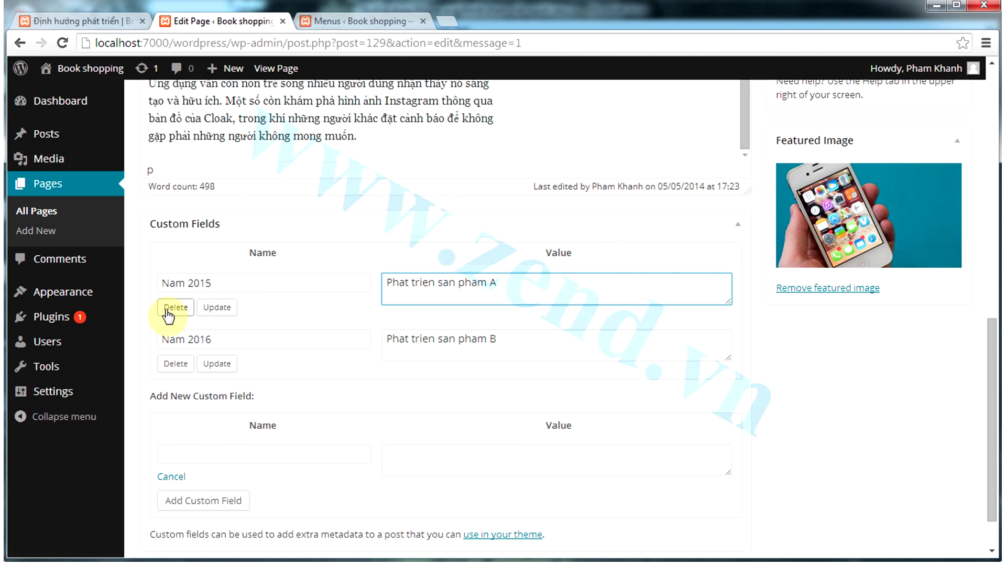
pyautogui.scroll(-1, 576, 435)
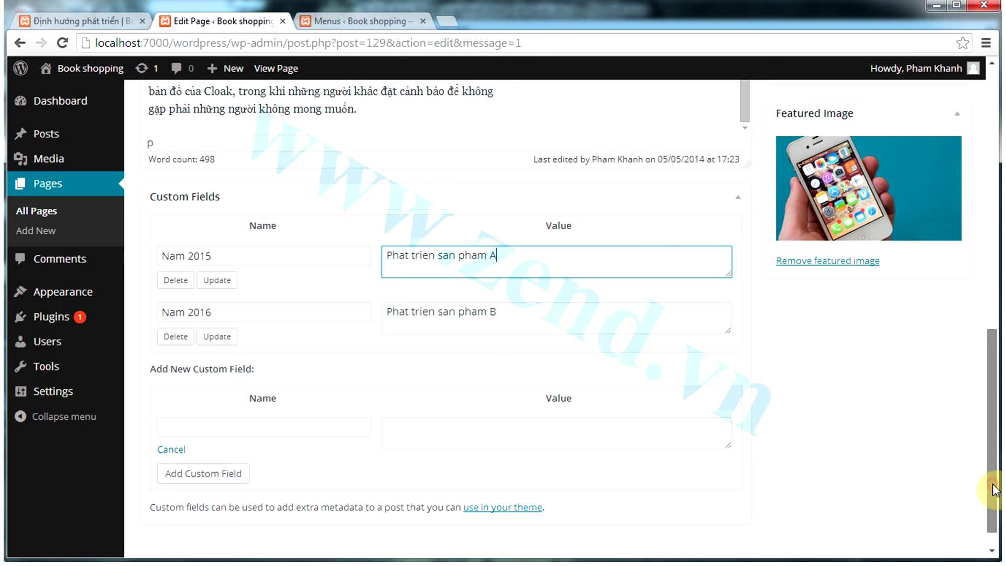
pyautogui.moveTo(993, 490); pyautogui.dragTo(992, 267)
pyautogui.click(937, 362)
# Step: Reload the live Định hướng phát triển page and look through its content for the custom fields
pyautogui.click(105, 22)
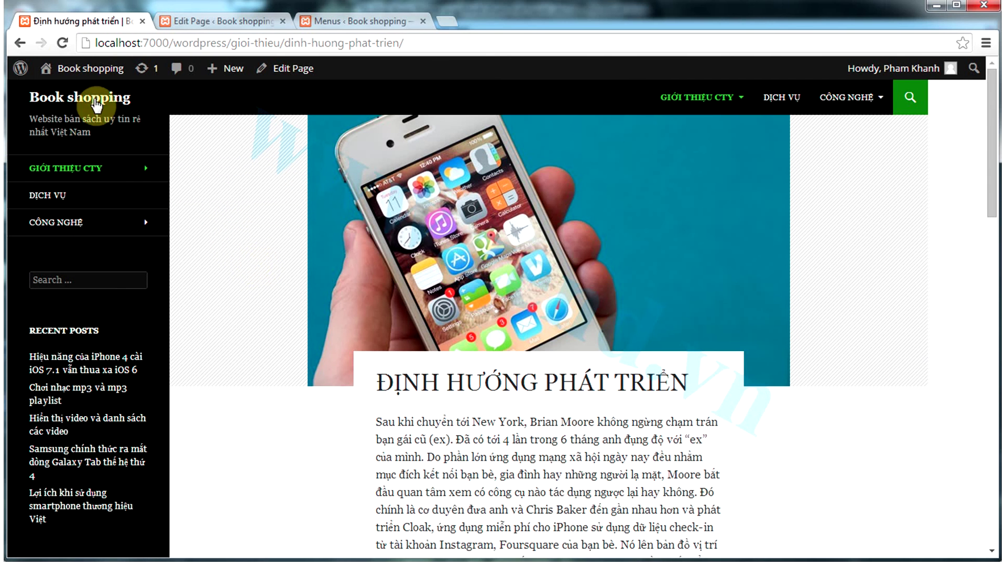
pyautogui.click(63, 48)
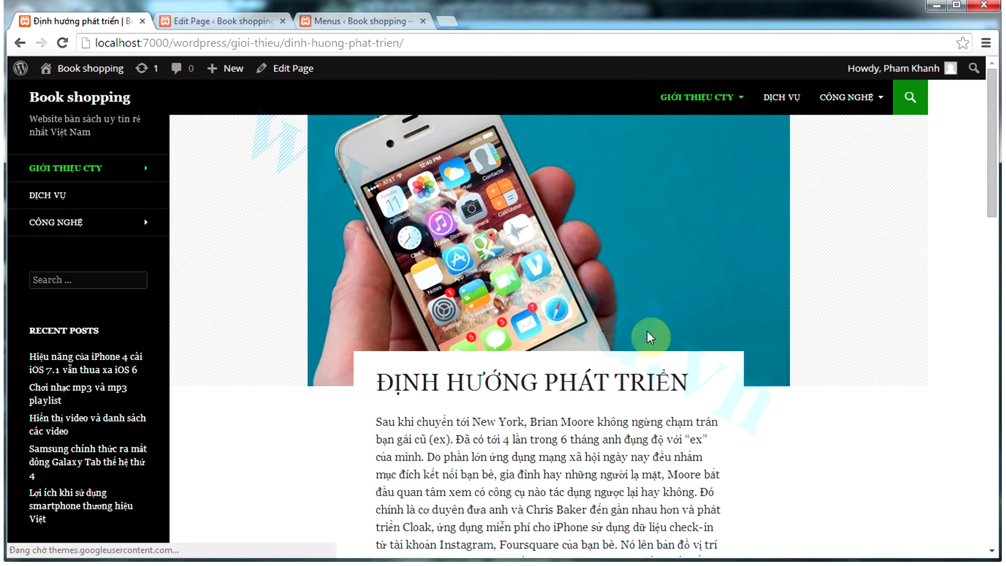
pyautogui.scroll(-15, 663, 330)
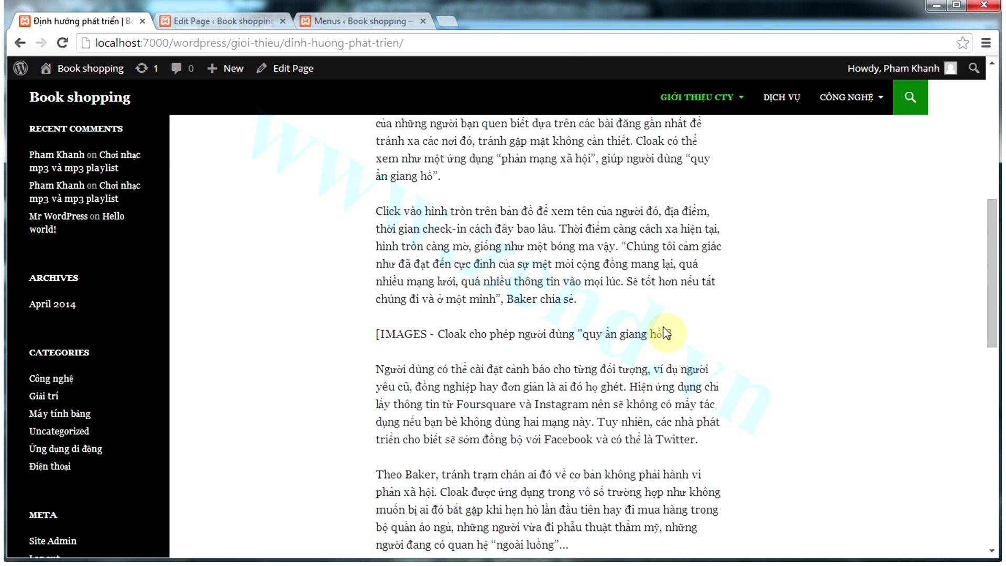
pyautogui.scroll(-4, 665, 331)
pyautogui.scroll(19, 664, 327)
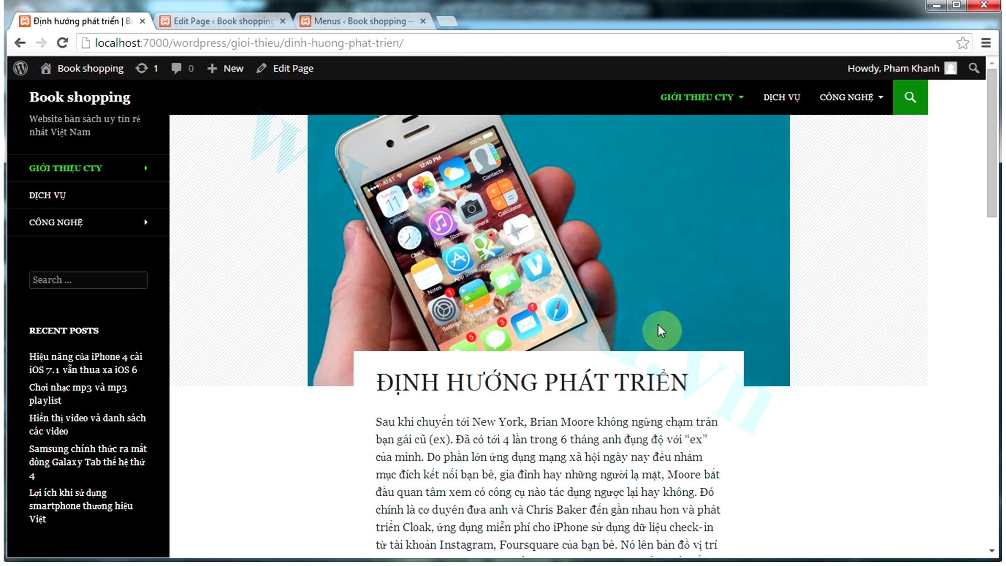
# Step: Return to the page editor and examine the saved names and values of the Nam 2015 and Nam 2016 custom fields
pyautogui.click(222, 21)
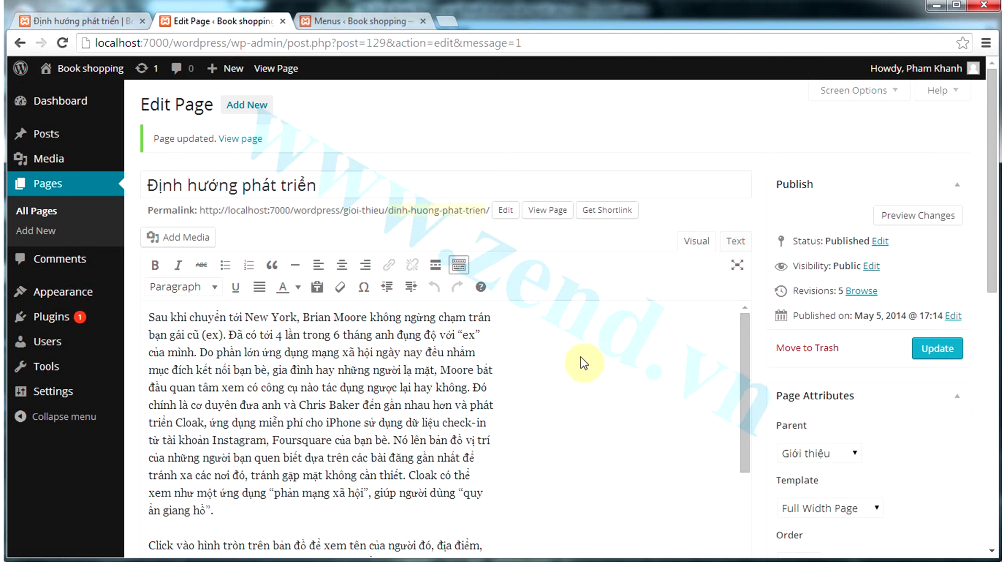
pyautogui.click(764, 373)
pyautogui.scroll(-10, 765, 373)
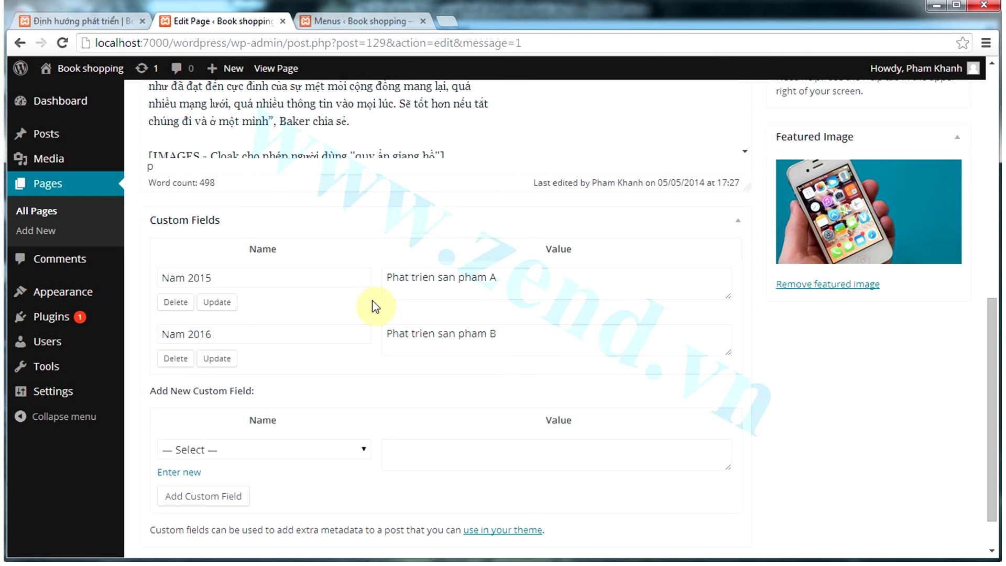
pyautogui.click(269, 282)
pyautogui.moveTo(269, 281); pyautogui.dragTo(124, 269)
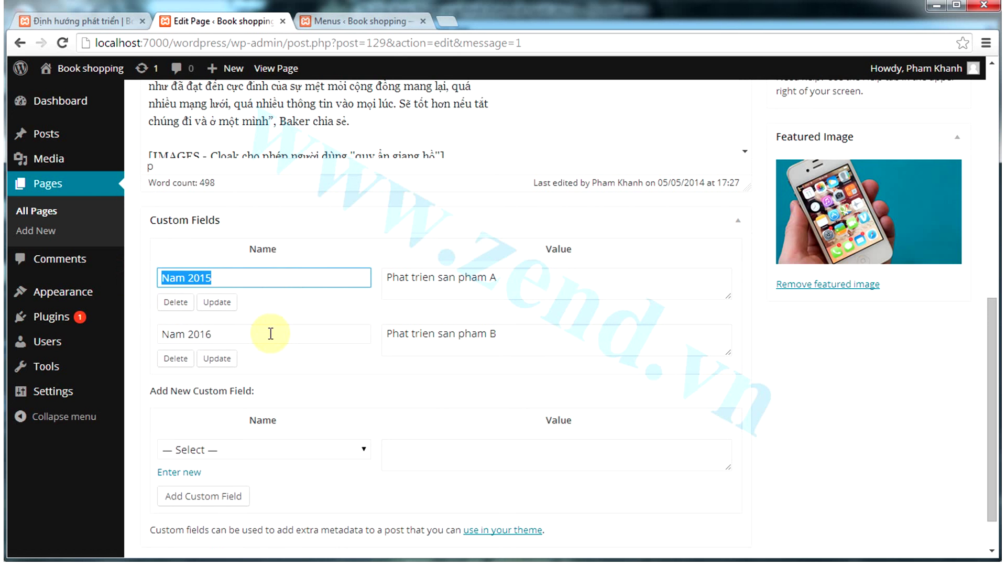
pyautogui.moveTo(269, 330); pyautogui.dragTo(150, 330)
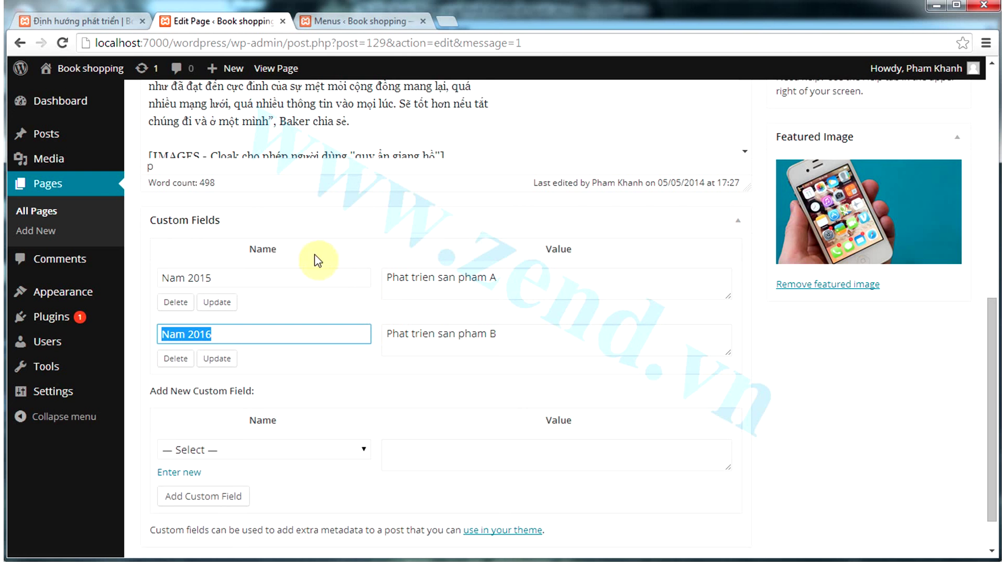
pyautogui.click(556, 286)
pyautogui.moveTo(555, 285); pyautogui.dragTo(219, 278)
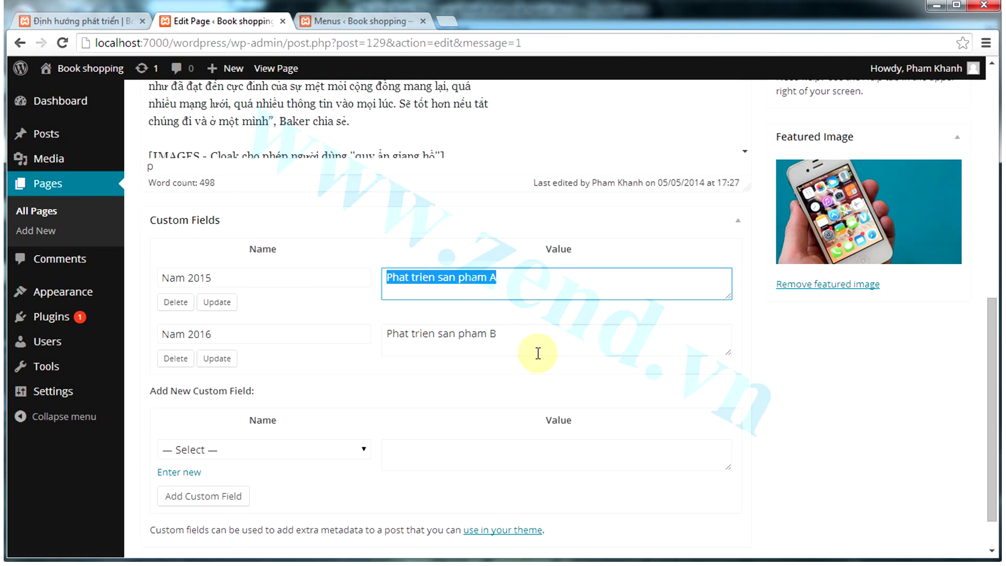
pyautogui.moveTo(521, 340); pyautogui.dragTo(359, 336)
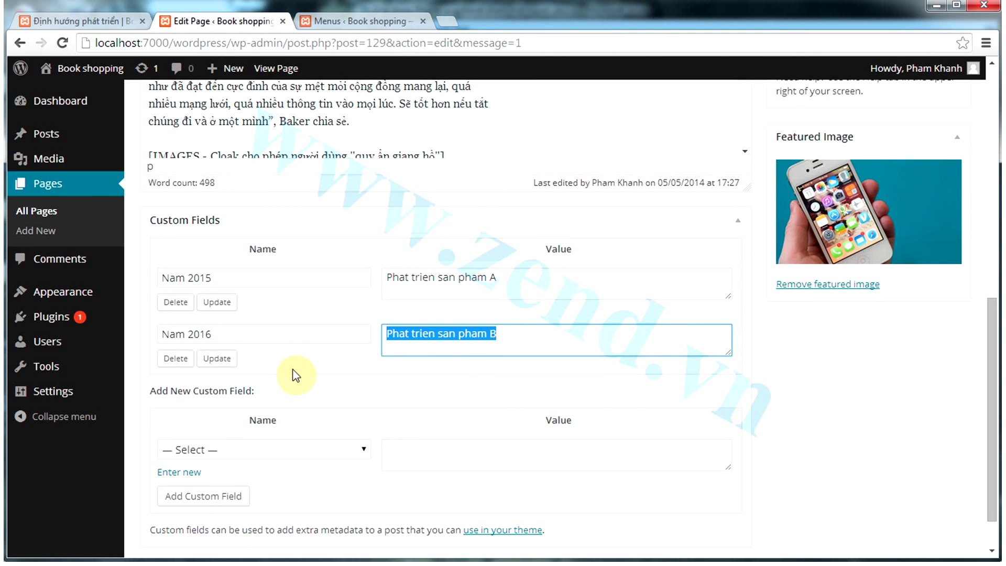
pyautogui.scroll(15, 287, 370)
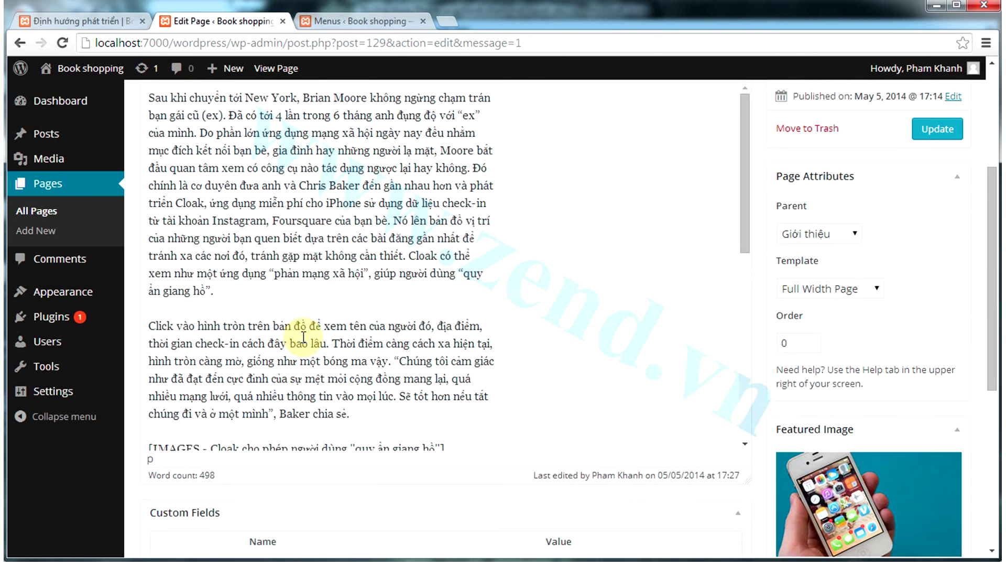